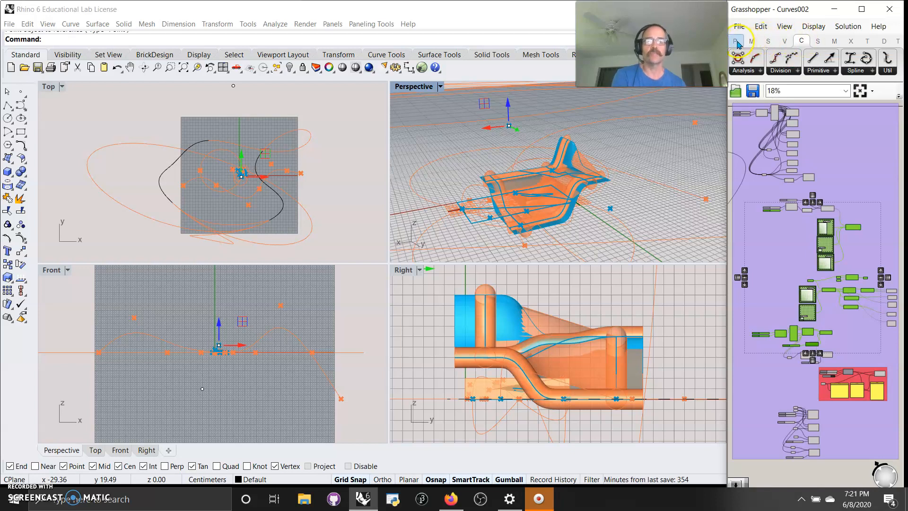
# Look through the component categories and examine the spline components available for curves, including Blend Curve
pyautogui.moveTo(737, 44)
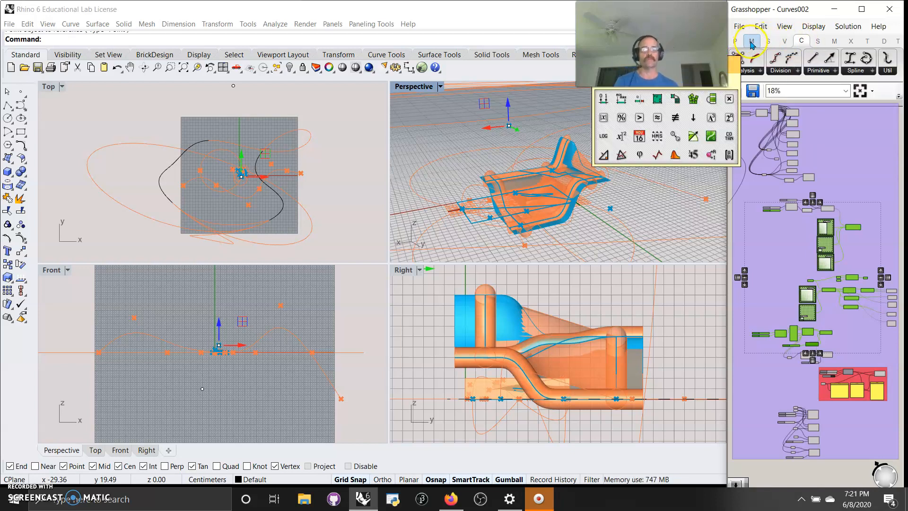
pyautogui.click(783, 43)
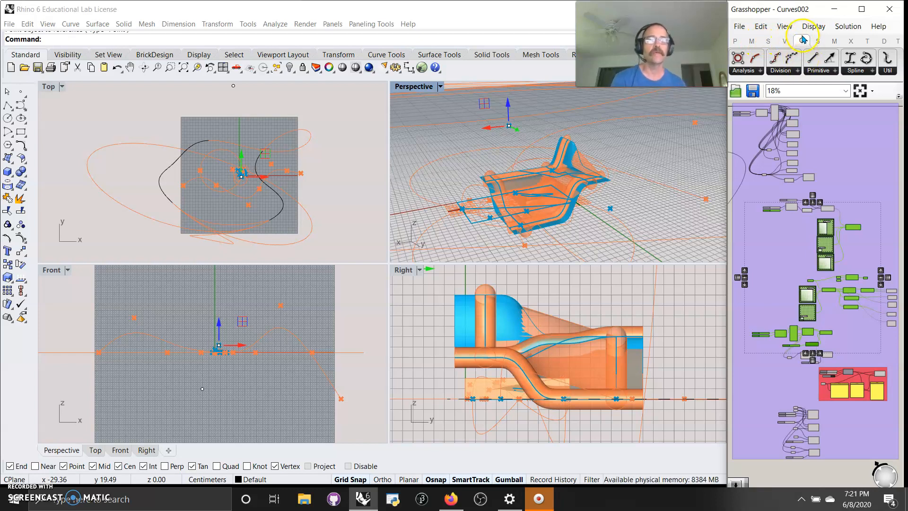
pyautogui.click(856, 70)
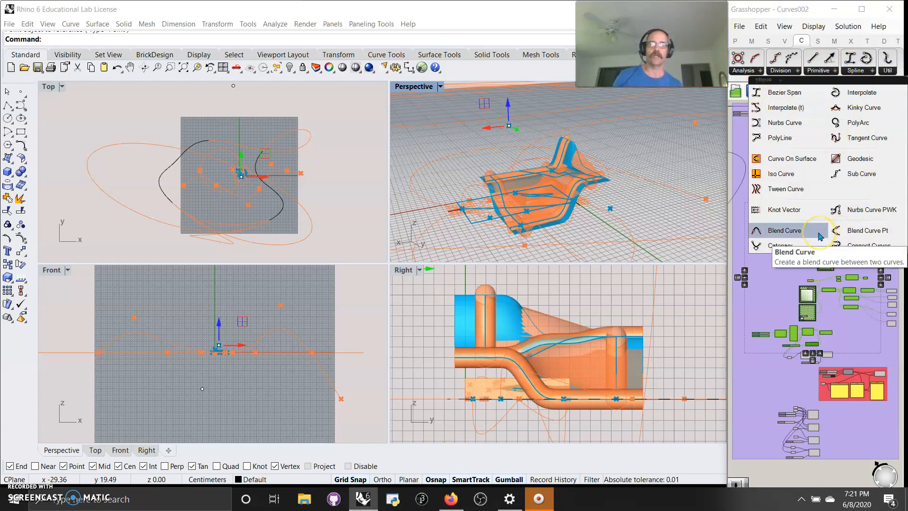
pyautogui.click(775, 222)
pyautogui.moveTo(775, 224); pyautogui.dragTo(771, 222)
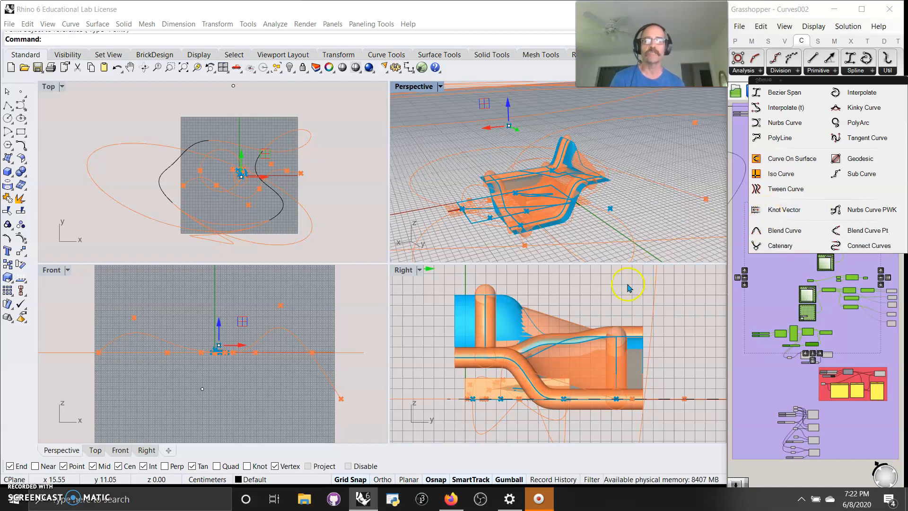
pyautogui.scroll(2, 551, 354)
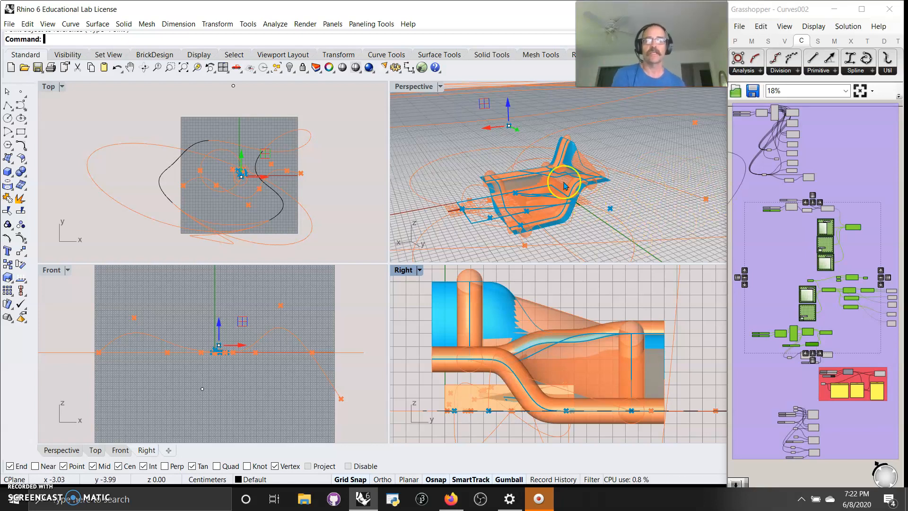
# Maximize the Perspective viewport and arrange the Rhino and Grasshopper windows side by side, widening the Grasshopper window
pyautogui.doubleClick(413, 86)
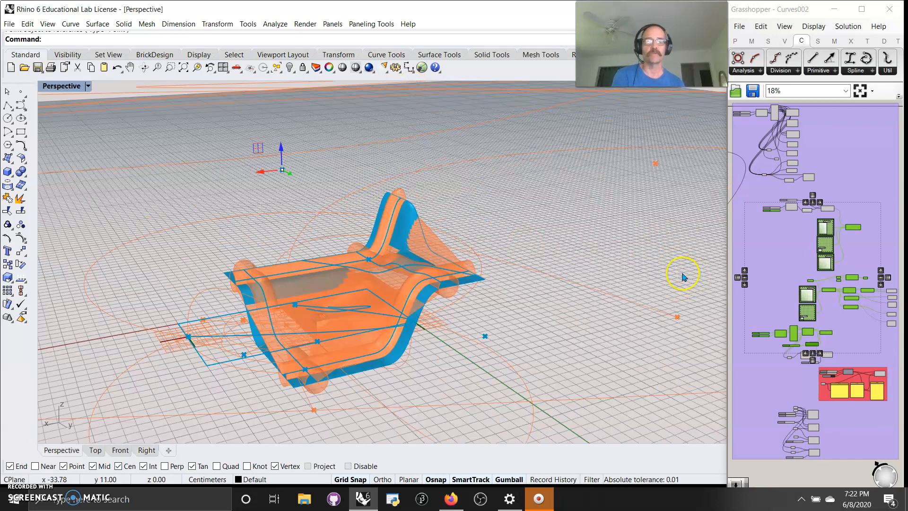
pyautogui.doubleClick(258, 6)
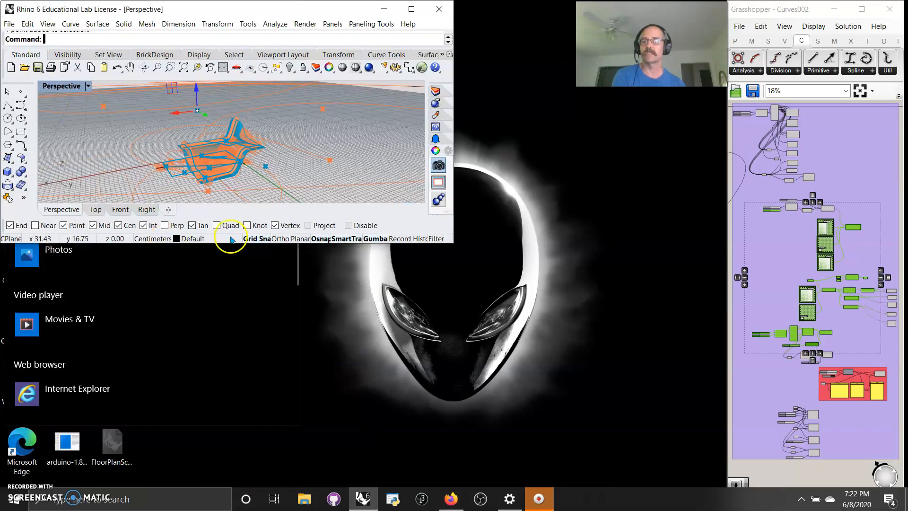
pyautogui.moveTo(229, 243); pyautogui.dragTo(230, 484)
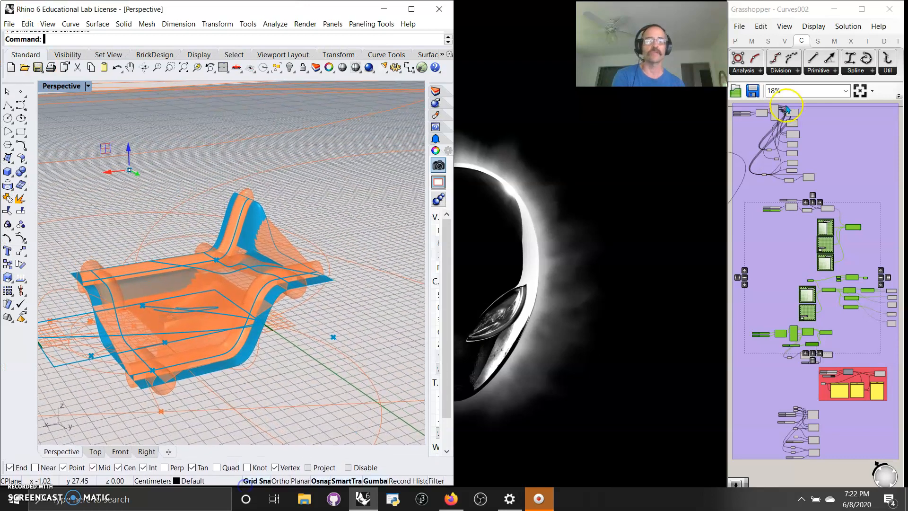
pyautogui.moveTo(724, 172); pyautogui.dragTo(424, 164)
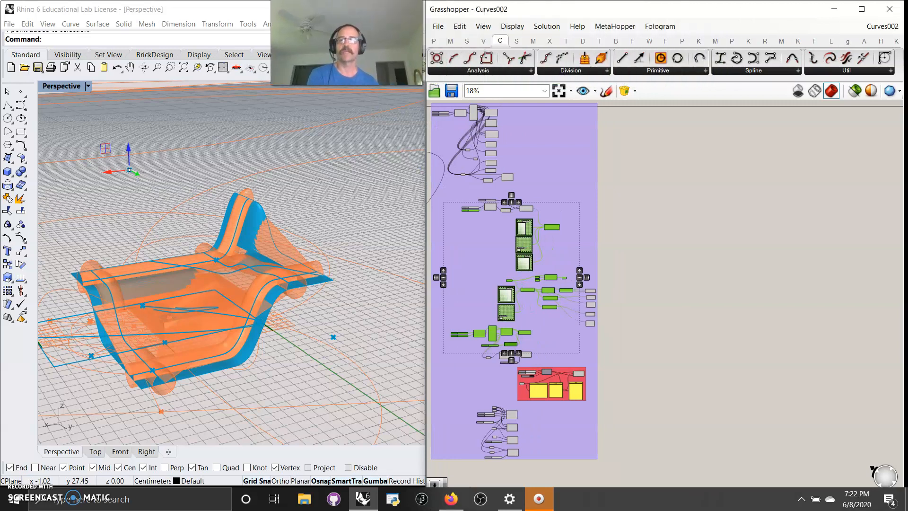
# Add a Graph Mapper below the Populate 2D component and set its graph type to Bezier
pyautogui.scroll(8, 465, 145)
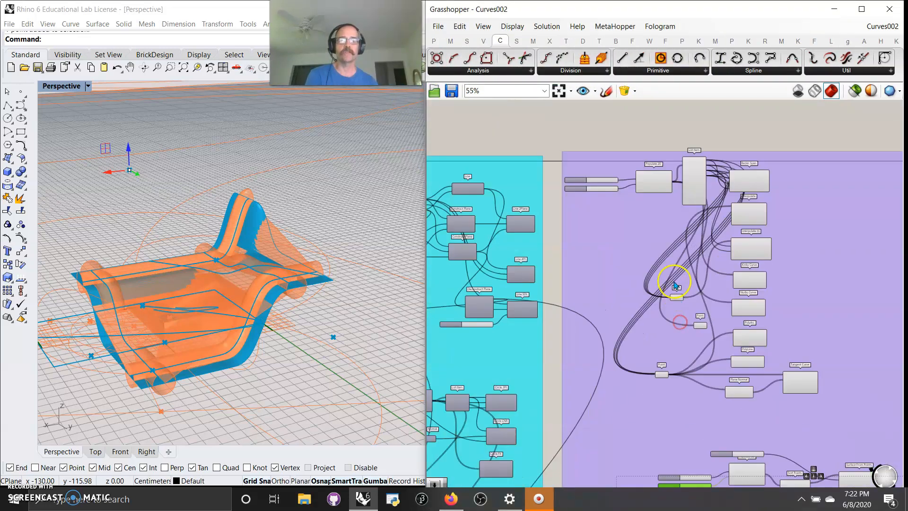
pyautogui.moveTo(650, 243); pyautogui.dragTo(596, 351, button='right')
pyautogui.scroll(1, 588, 310)
pyautogui.moveTo(588, 298); pyautogui.dragTo(610, 283, button='right')
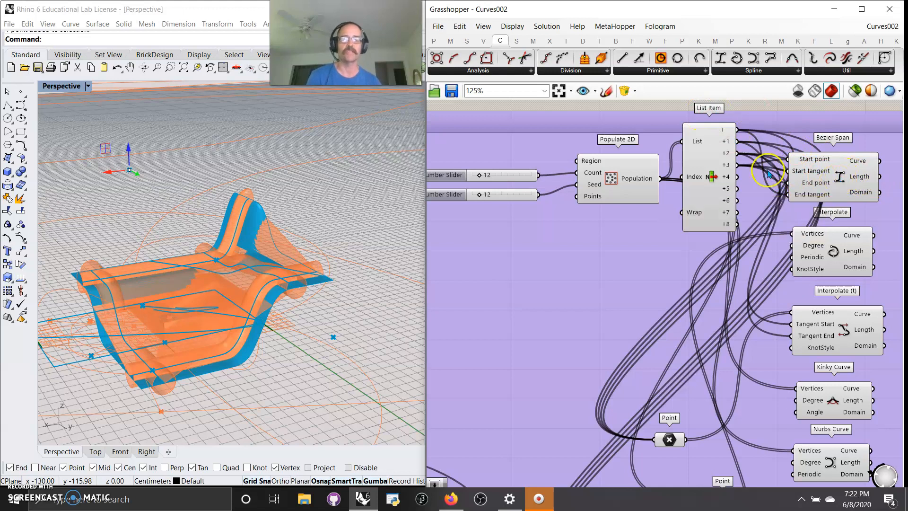
pyautogui.click(435, 42)
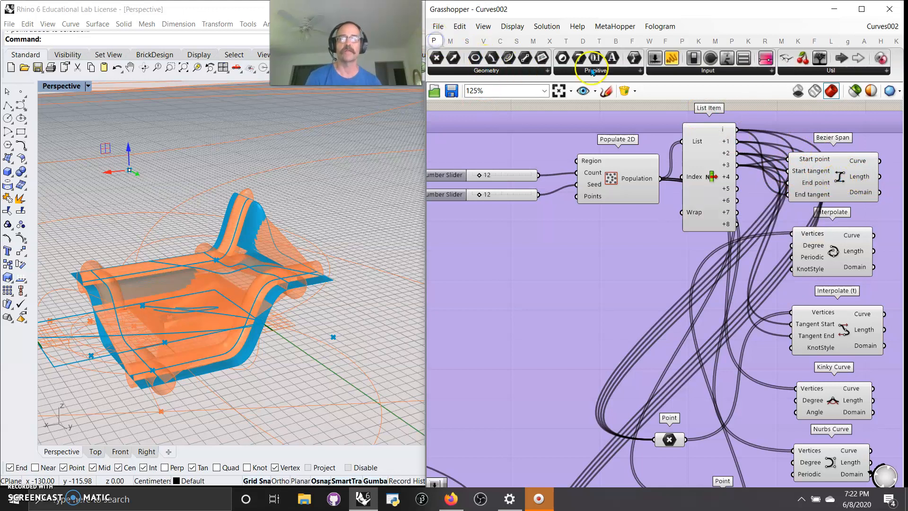
pyautogui.click(721, 71)
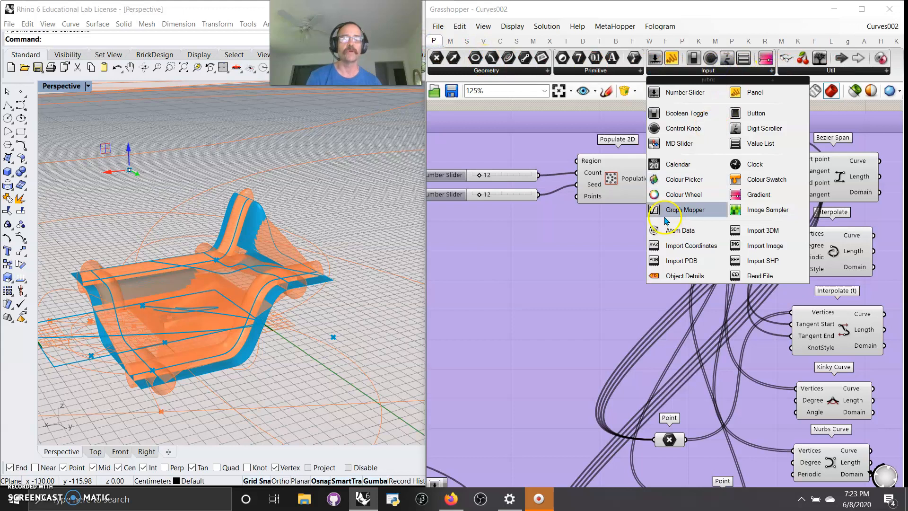
pyautogui.click(685, 209)
pyautogui.click(577, 280)
pyautogui.rightClick(571, 273)
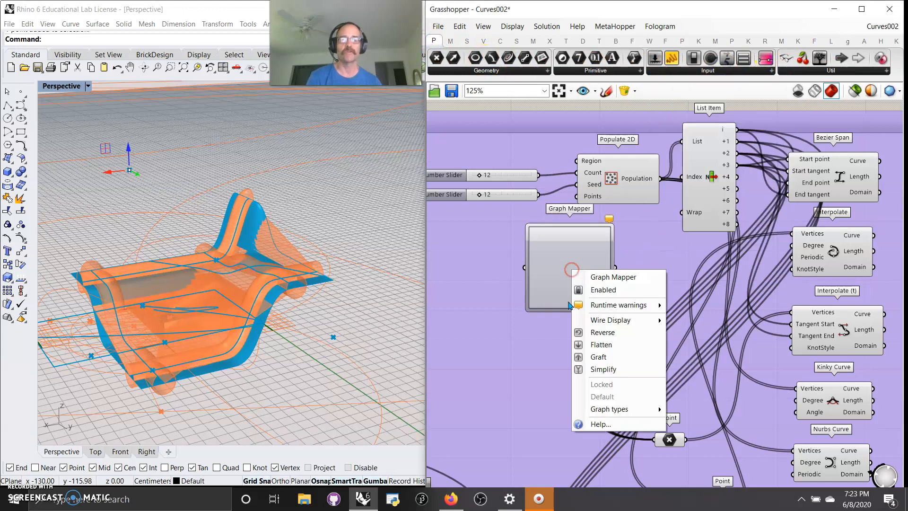
pyautogui.moveTo(636, 409)
pyautogui.click(694, 357)
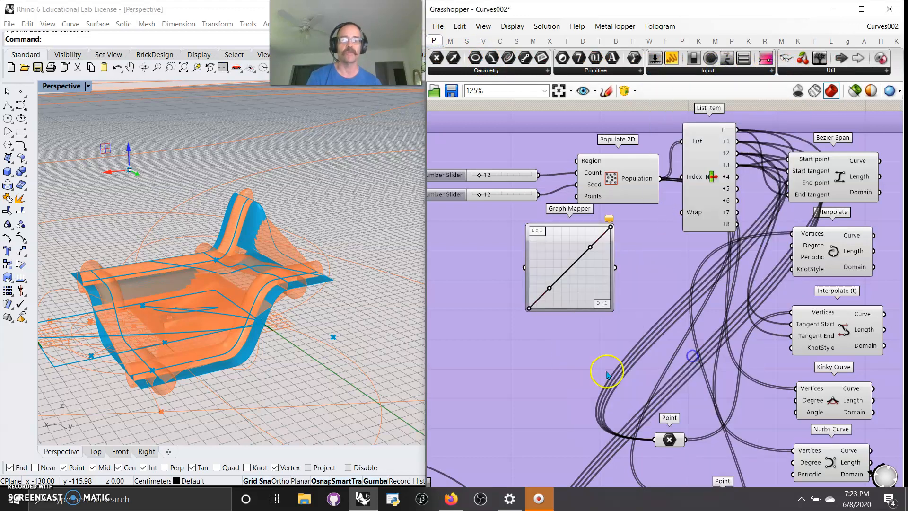
# Shape the Graph Mapper's Bezier graph into an S-curve and move the component slightly lower on the canvas
pyautogui.moveTo(591, 248); pyautogui.dragTo(567, 234)
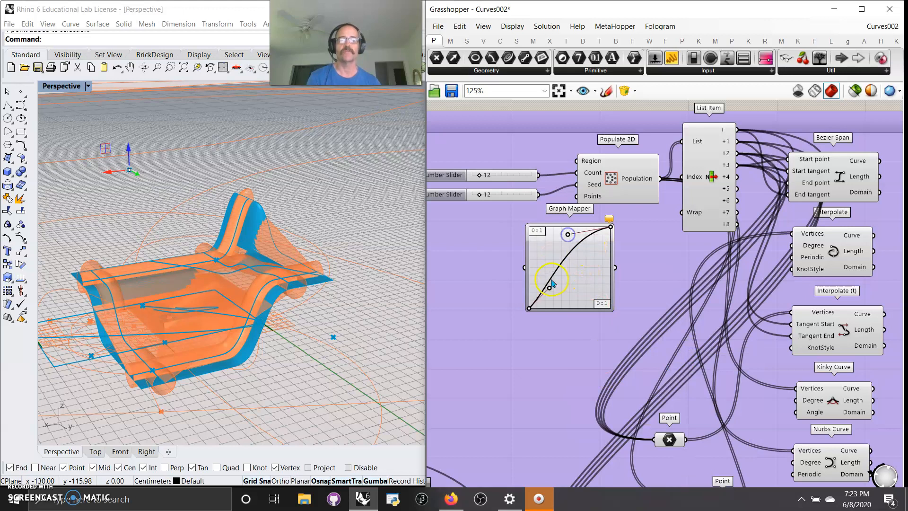
pyautogui.moveTo(549, 287); pyautogui.dragTo(579, 303)
pyautogui.moveTo(590, 269); pyautogui.dragTo(584, 295)
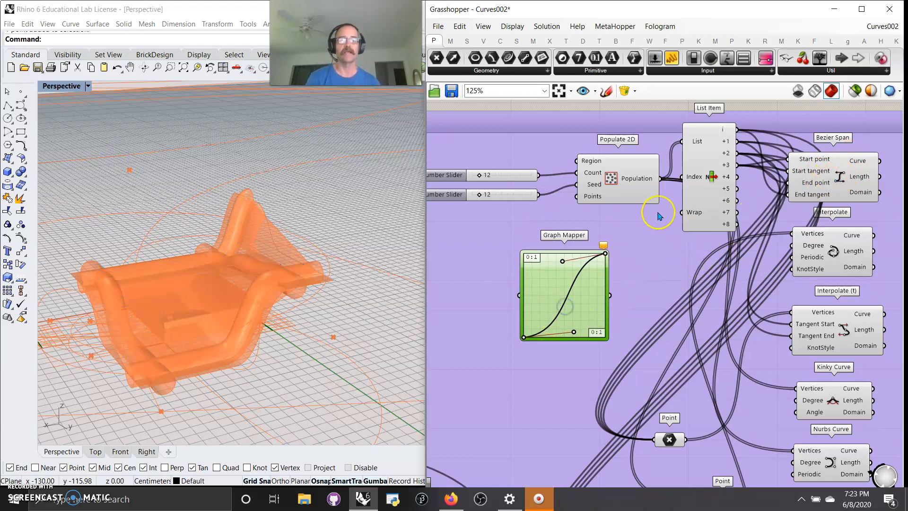
# Limit the preview to selected components and check the points produced by Populate 2D and List Item
pyautogui.click(617, 181)
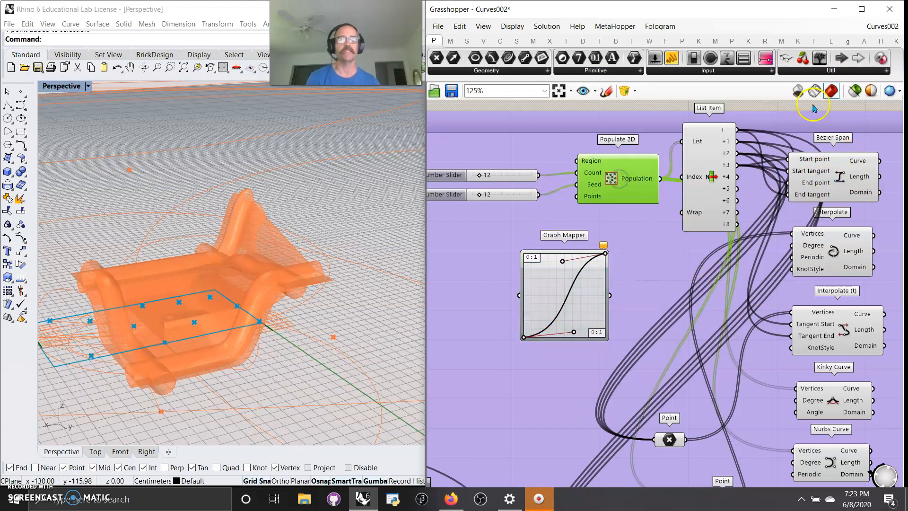
pyautogui.click(854, 91)
pyautogui.moveTo(162, 357); pyautogui.dragTo(177, 346, button='right')
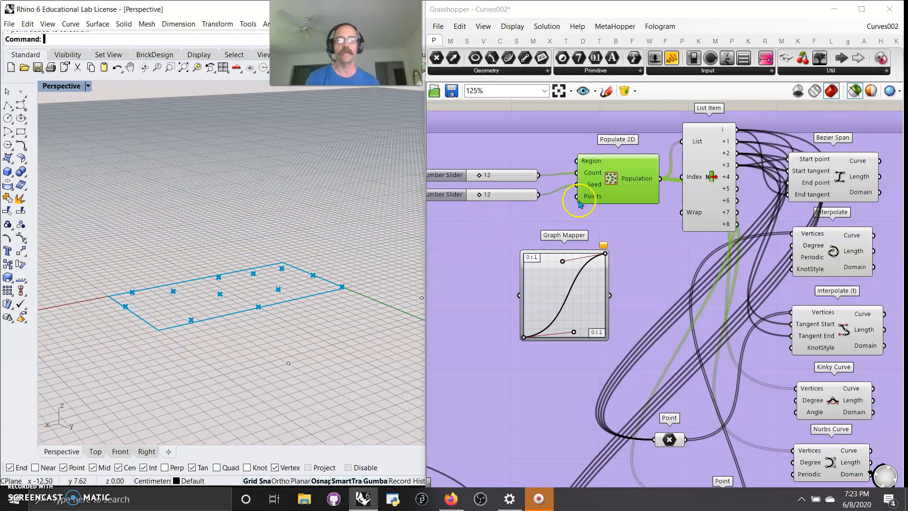
pyautogui.click(712, 176)
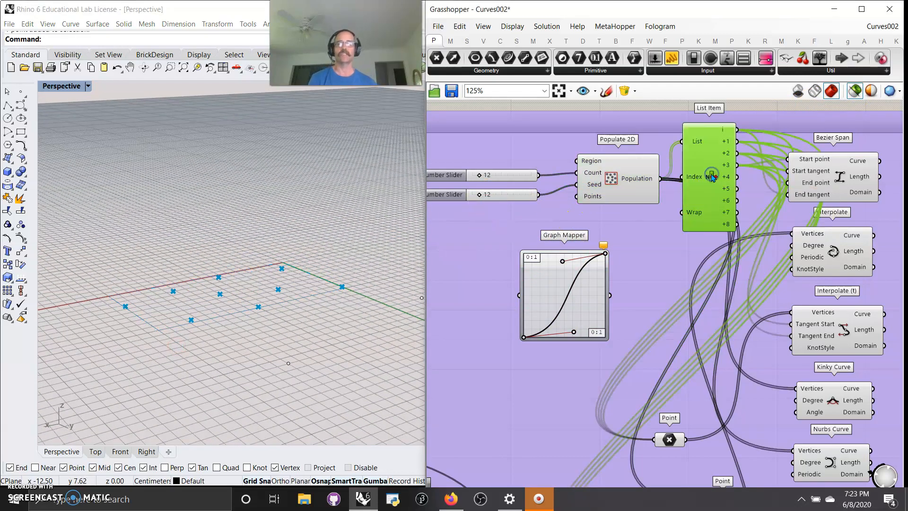
# Nudge the Bezier Span component aside and rewire its inputs from the List Item outputs to vary its curve
pyautogui.moveTo(814, 172)
pyautogui.mouseDown()
pyautogui.moveTo(838, 174)
pyautogui.moveTo(827, 173)
pyautogui.mouseUp()
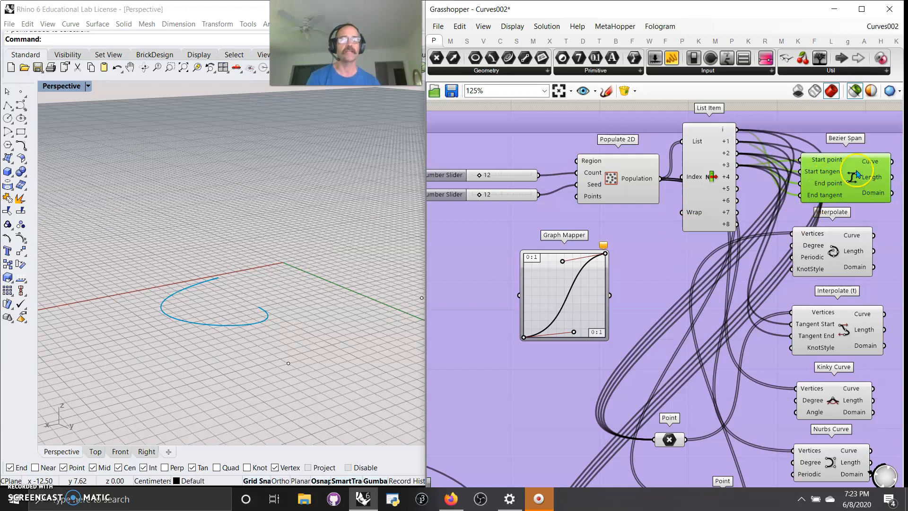
pyautogui.moveTo(737, 176); pyautogui.dragTo(788, 201)
pyautogui.moveTo(294, 393); pyautogui.dragTo(290, 358, button='right')
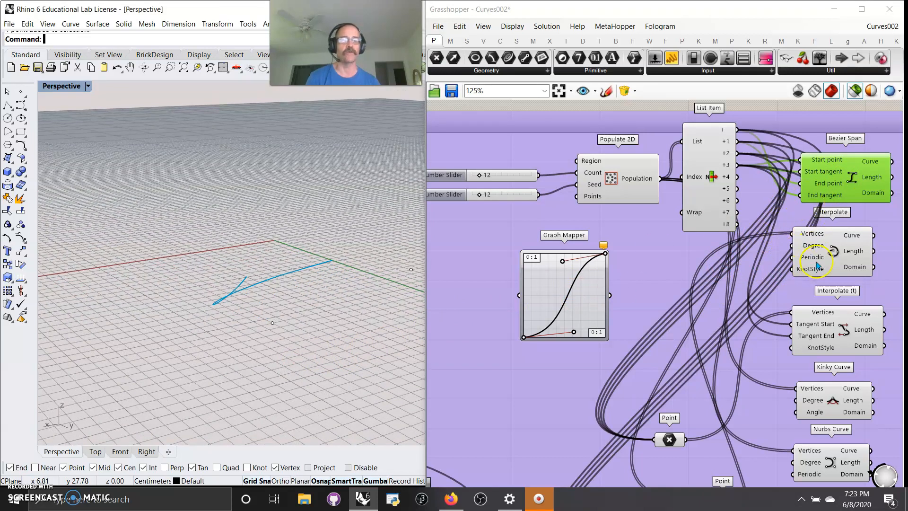
# Preview the Interpolate curve and move the Point component that feeds it up toward the other Point components
pyautogui.moveTo(831, 263); pyautogui.dragTo(838, 263)
pyautogui.moveTo(714, 349); pyautogui.dragTo(656, 358, button='right')
pyautogui.scroll(-3, 660, 303)
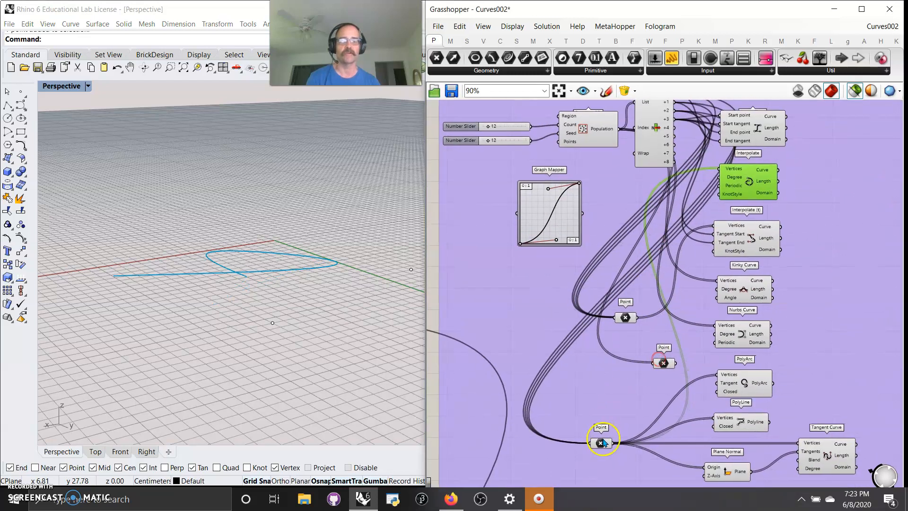
pyautogui.click(601, 443)
pyautogui.moveTo(599, 443); pyautogui.dragTo(605, 391)
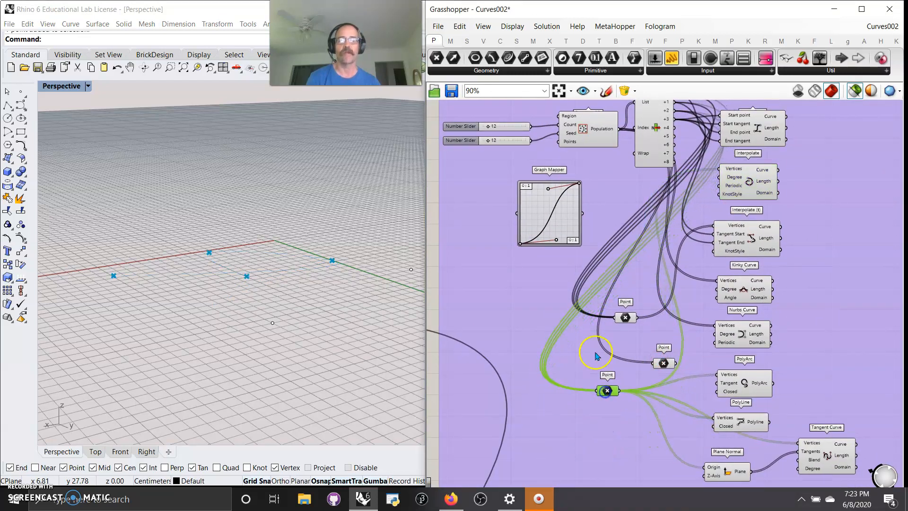
pyautogui.moveTo(596, 314); pyautogui.dragTo(523, 443, button='right')
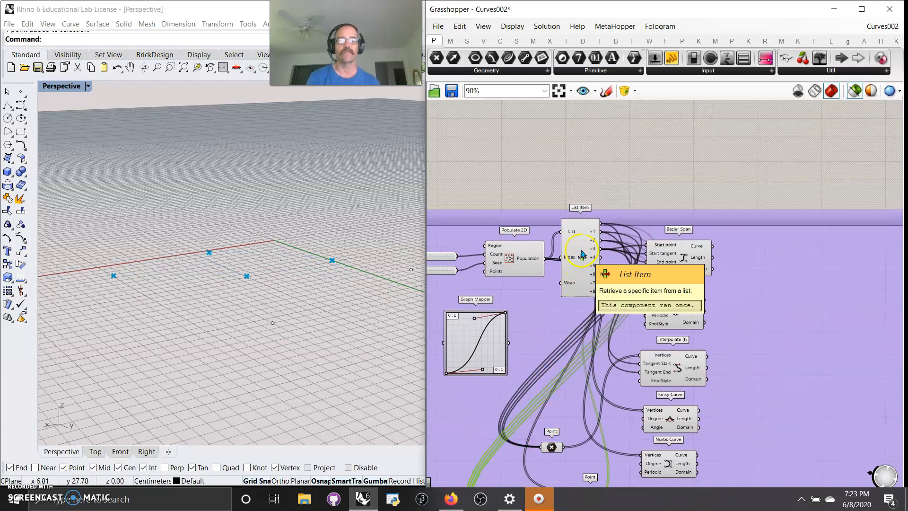
pyautogui.click(674, 321)
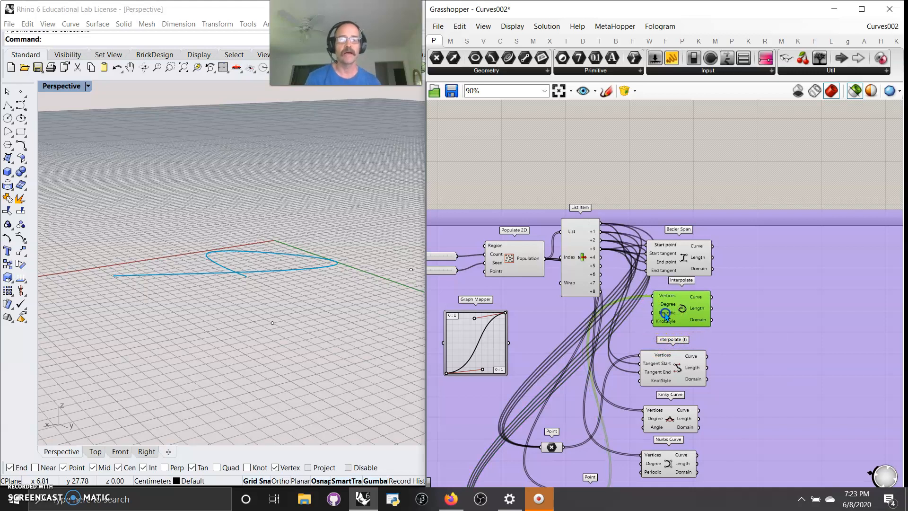
# Examine the Interpolate (t) component, previewing its curve and the Point component that supplies its vertices
pyautogui.moveTo(713, 337); pyautogui.dragTo(719, 280, button='right')
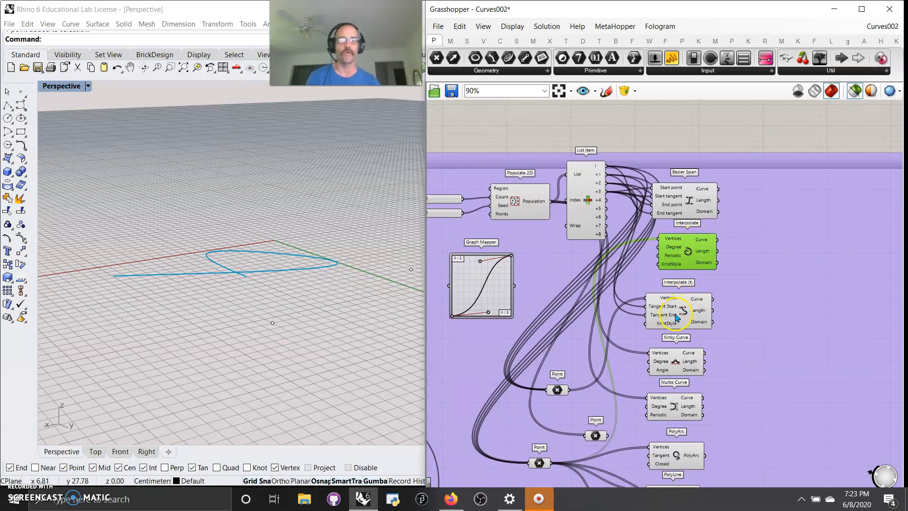
pyautogui.scroll(4, 679, 315)
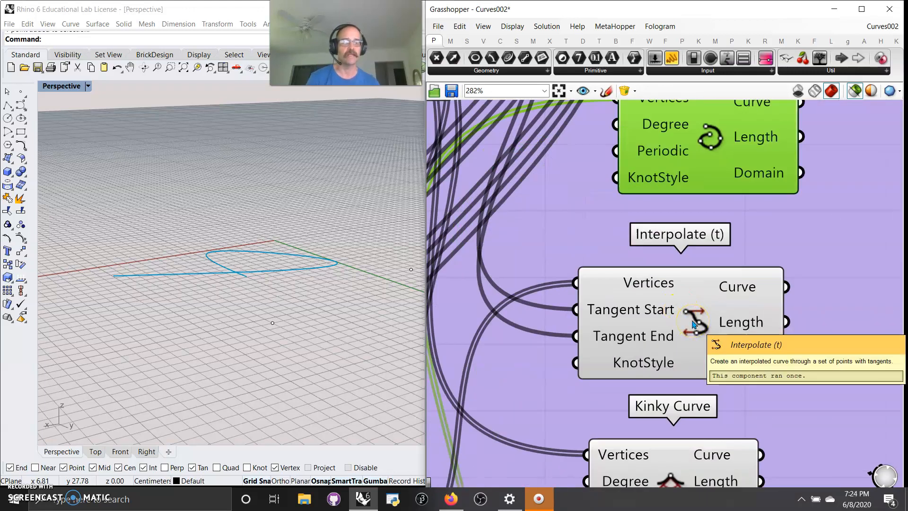
pyautogui.scroll(-3, 686, 325)
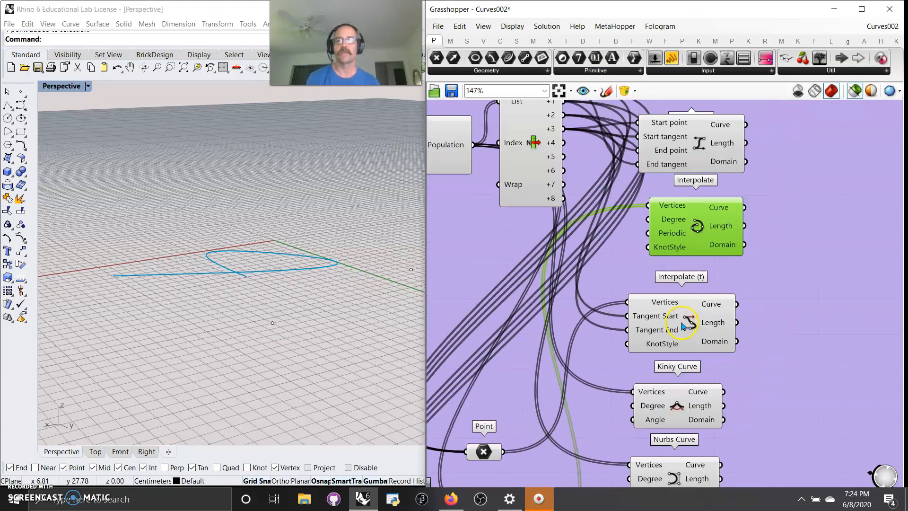
pyautogui.click(684, 331)
pyautogui.moveTo(336, 308); pyautogui.dragTo(338, 316, button='right')
pyautogui.moveTo(608, 324); pyautogui.dragTo(640, 318, button='right')
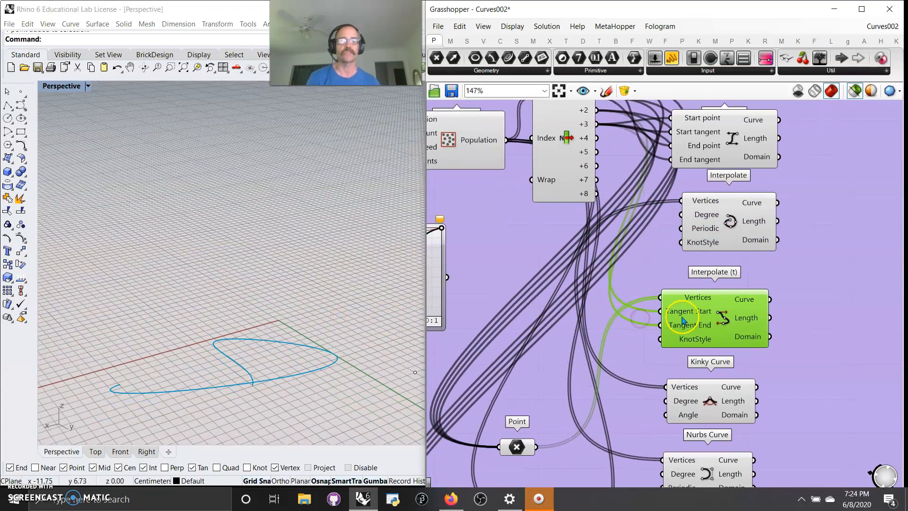
pyautogui.moveTo(625, 218); pyautogui.dragTo(599, 258, button='right')
pyautogui.moveTo(572, 414); pyautogui.dragTo(594, 318, button='right')
pyautogui.click(523, 392)
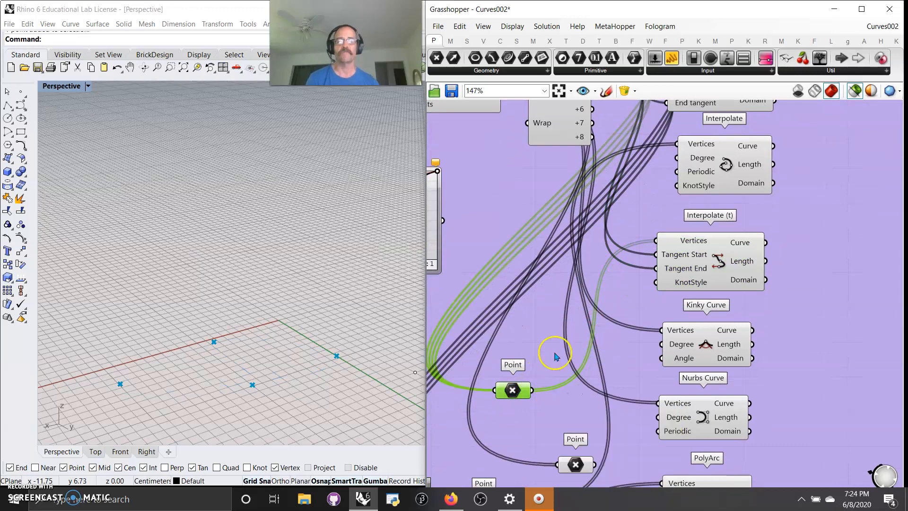
# Connect List Item output +6 to Interpolate (t)'s Tangent End, and try output +5 before settling on +4 for Tangent Start
pyautogui.moveTo(645, 197); pyautogui.dragTo(626, 280, button='right')
pyautogui.moveTo(574, 178); pyautogui.dragTo(637, 337)
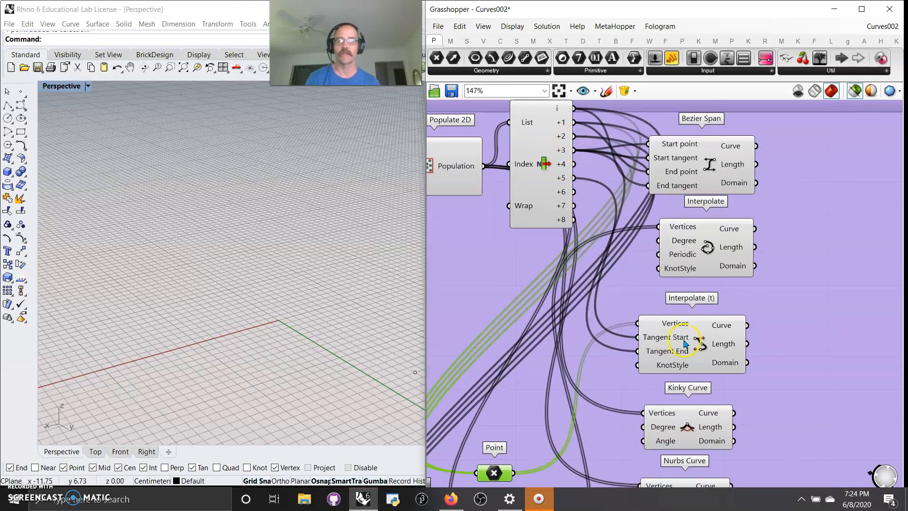
pyautogui.click(685, 343)
pyautogui.moveTo(574, 191); pyautogui.dragTo(638, 351)
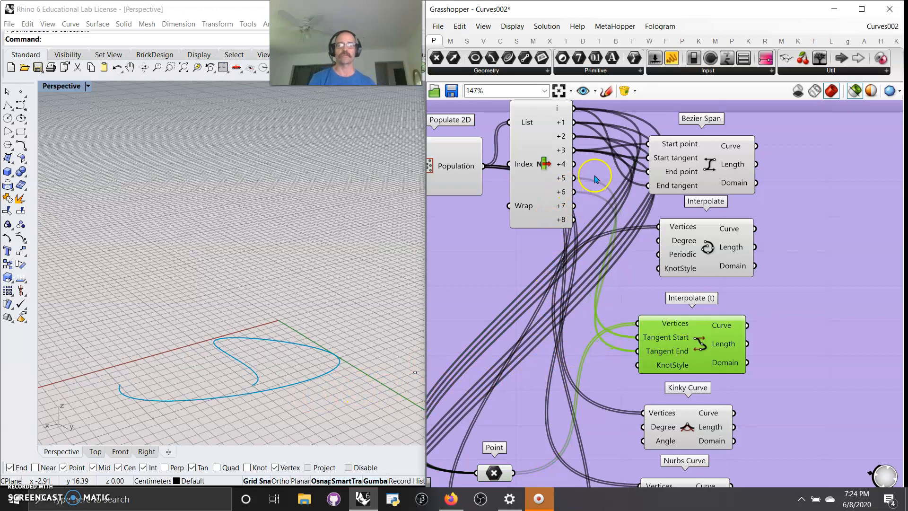
pyautogui.keyDown('shift'); pyautogui.moveTo(574, 164); pyautogui.dragTo(635, 341); pyautogui.keyUp('shift')
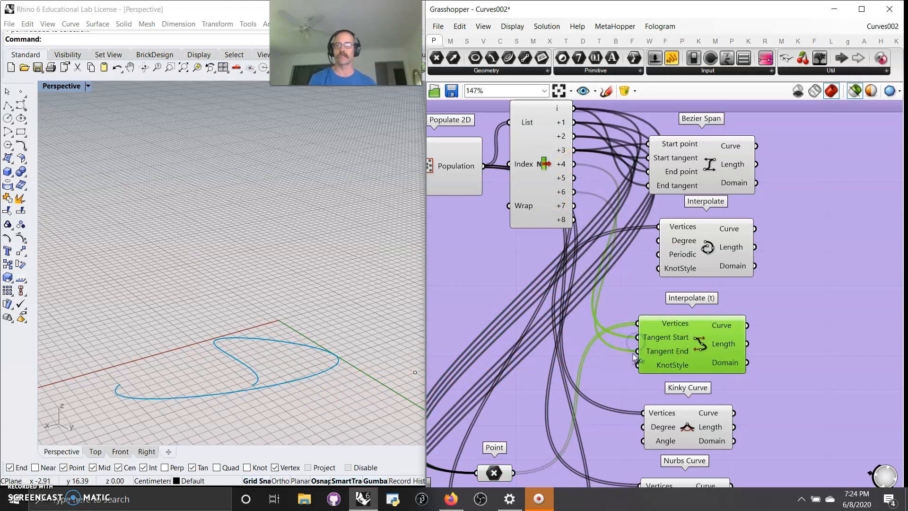
pyautogui.moveTo(359, 412); pyautogui.dragTo(347, 388, button='right')
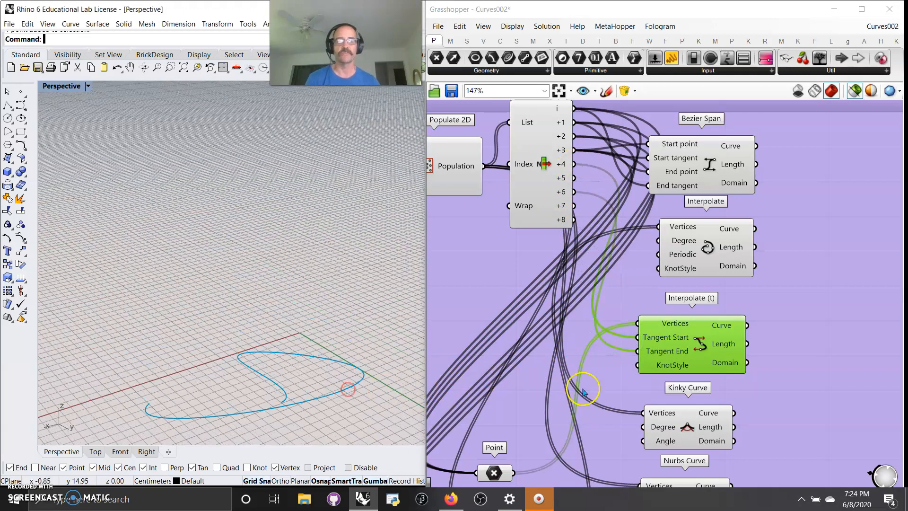
# Preview the Kinky Curve component's curve, nudge the component slightly right, and inspect its Degree and Angle inputs
pyautogui.moveTo(630, 393); pyautogui.dragTo(631, 234, button='right')
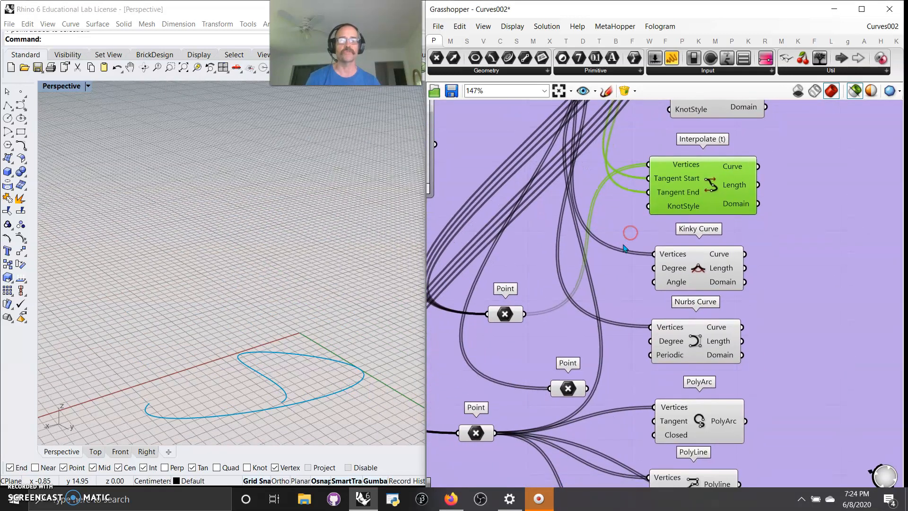
pyautogui.click(694, 274)
pyautogui.moveTo(594, 308); pyautogui.dragTo(646, 336, button='right')
pyautogui.scroll(-3, 634, 284)
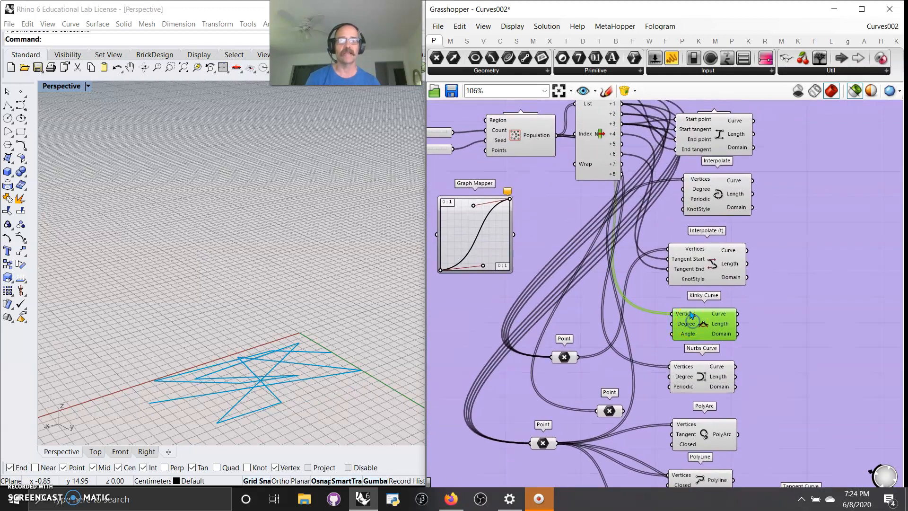
pyautogui.moveTo(690, 313)
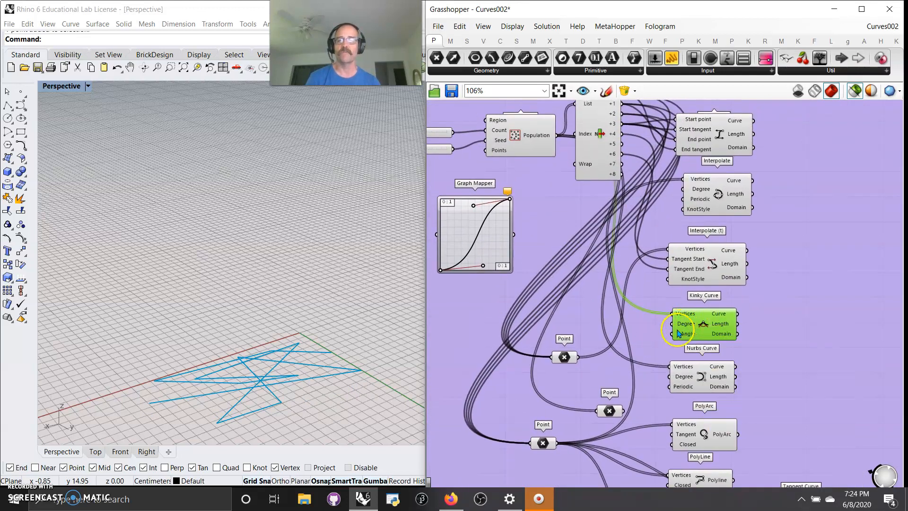
pyautogui.moveTo(700, 326); pyautogui.dragTo(712, 326)
pyautogui.scroll(1, 700, 326)
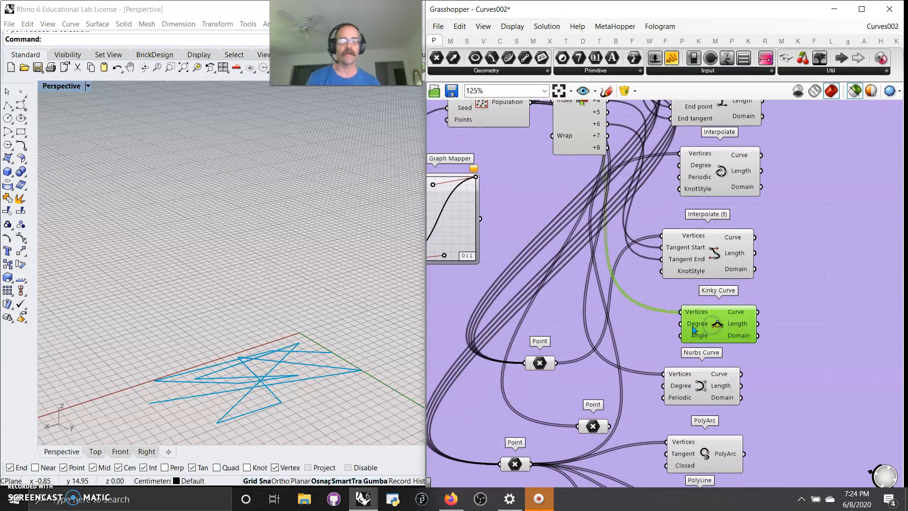
pyautogui.moveTo(694, 330)
pyautogui.click(699, 338)
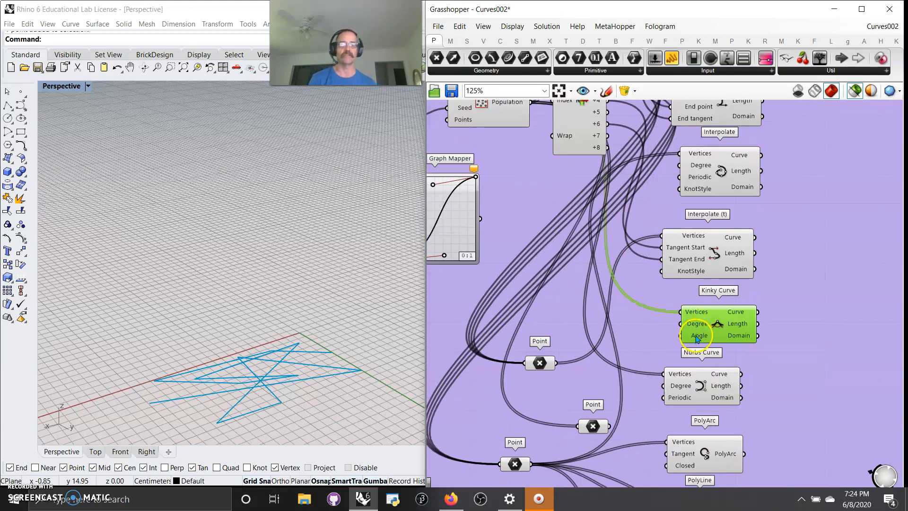
pyautogui.moveTo(697, 338)
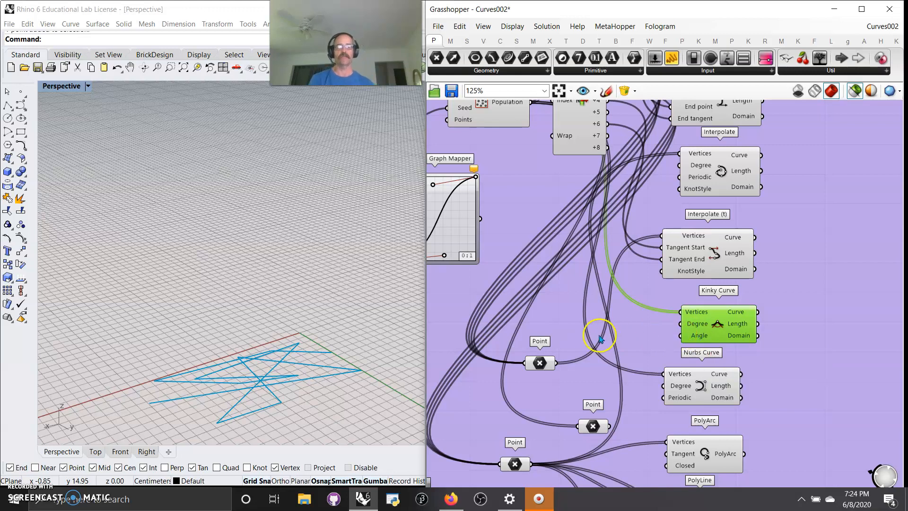
# Add a 1.00 number slider, connect it to Kinky Curve's Angle input, and set the slider to 0.86
pyautogui.doubleClick(554, 315)
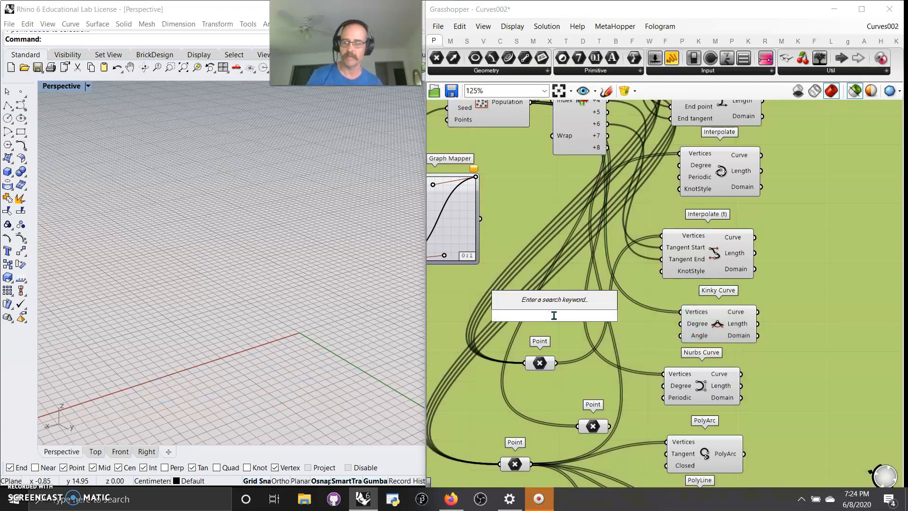
pyautogui.write('1.00')
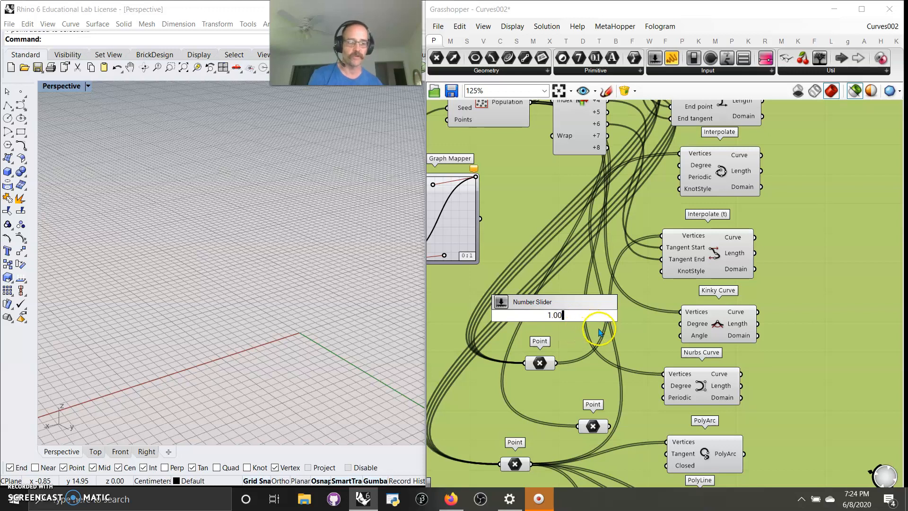
pyautogui.press('Return')
pyautogui.moveTo(615, 316); pyautogui.dragTo(681, 335)
pyautogui.moveTo(608, 316)
pyautogui.mouseDown()
pyautogui.moveTo(548, 317)
pyautogui.moveTo(599, 330)
pyautogui.mouseUp()
pyautogui.click(683, 325)
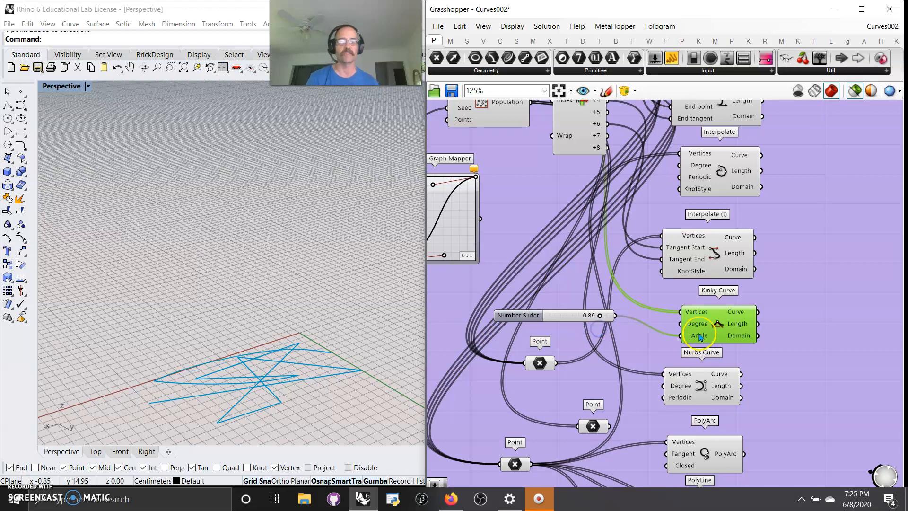
# Compare the curve previews of the Kinky Curve and Interpolate components
pyautogui.click(787, 317)
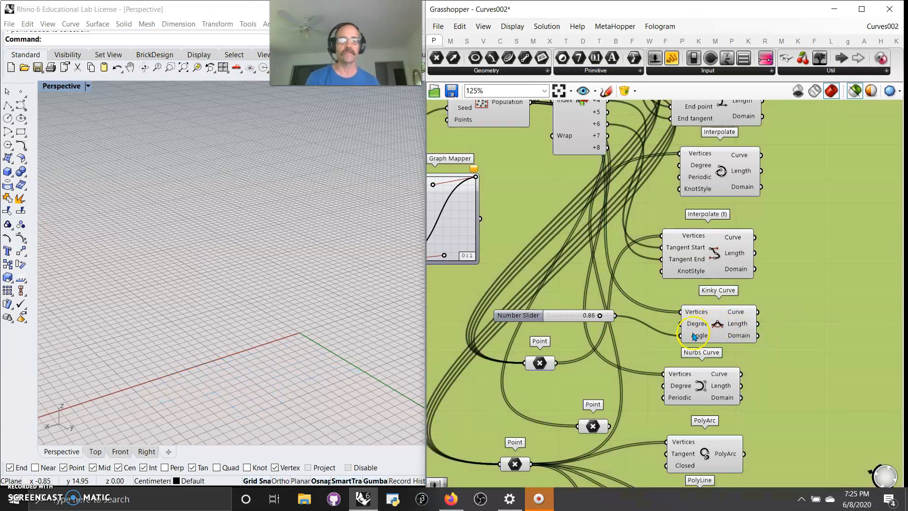
pyautogui.click(723, 315)
pyautogui.click(717, 188)
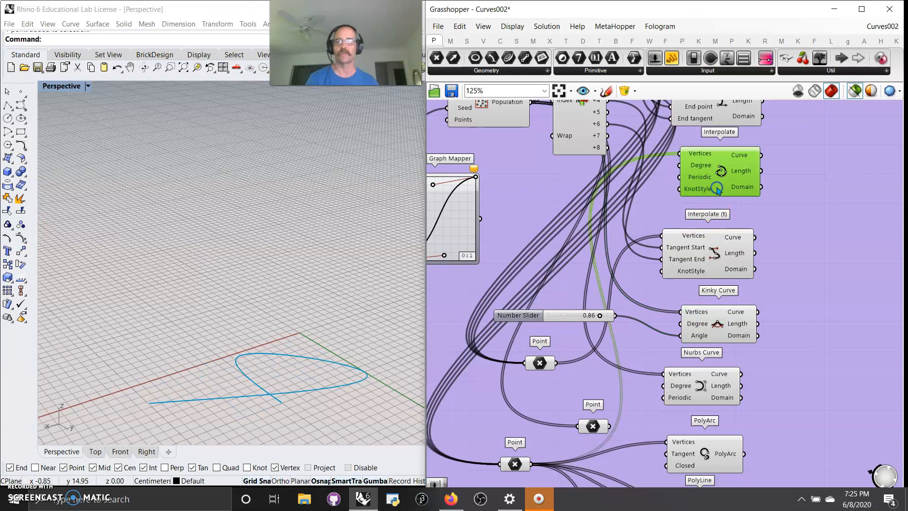
pyautogui.click(720, 331)
# Preview the Nurbs Curve component's curve and shift the component slightly right beneath Kinky Curve
pyautogui.moveTo(646, 374); pyautogui.dragTo(652, 299, button='right')
pyautogui.moveTo(705, 316); pyautogui.dragTo(710, 317)
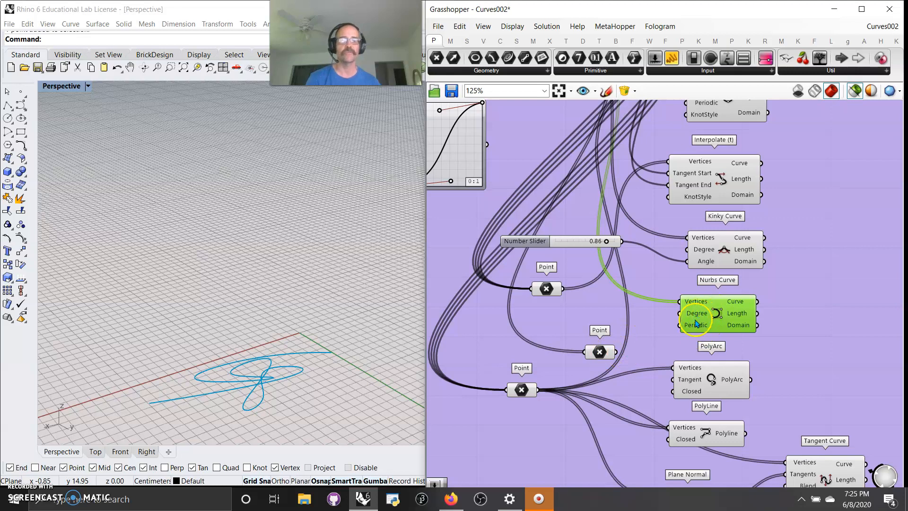
pyautogui.moveTo(643, 283); pyautogui.dragTo(597, 266, button='right')
pyautogui.click(512, 129)
pyautogui.click(671, 311)
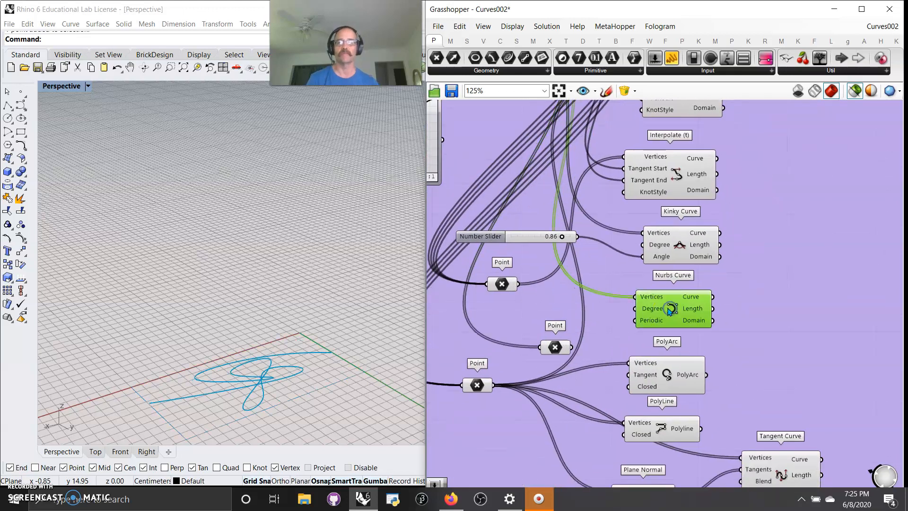
# Examine the PolyArc component, previewing its curve and source points and checking its Tangent and Closed inputs
pyautogui.moveTo(622, 340); pyautogui.dragTo(636, 300, button='right')
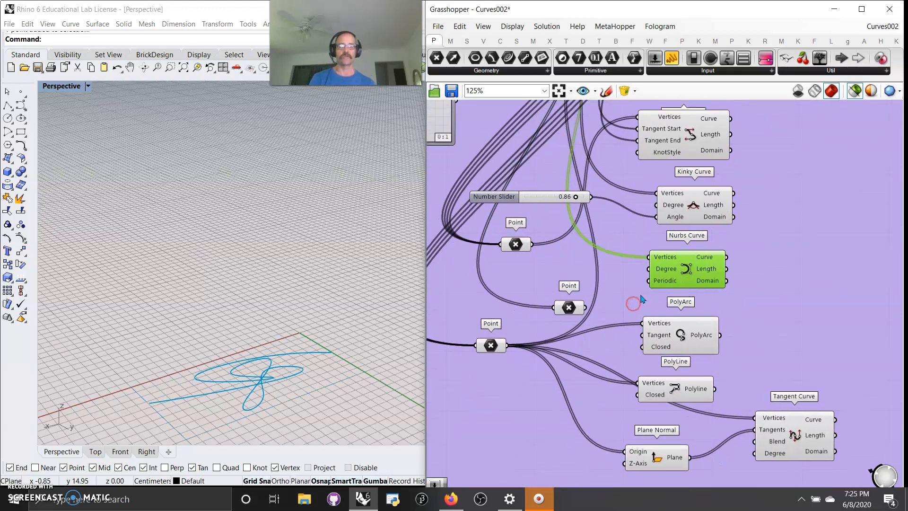
pyautogui.moveTo(615, 361); pyautogui.dragTo(618, 305, button='right')
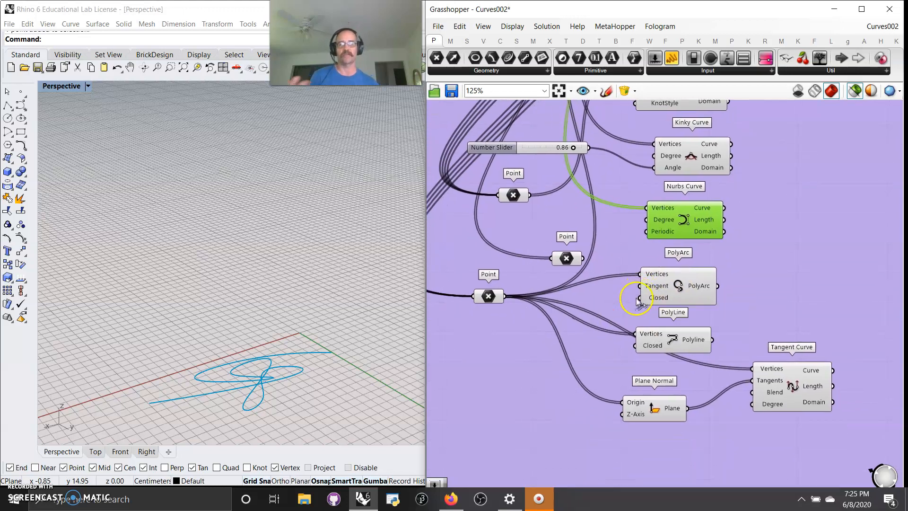
pyautogui.click(678, 288)
pyautogui.moveTo(357, 348); pyautogui.dragTo(311, 342, button='right')
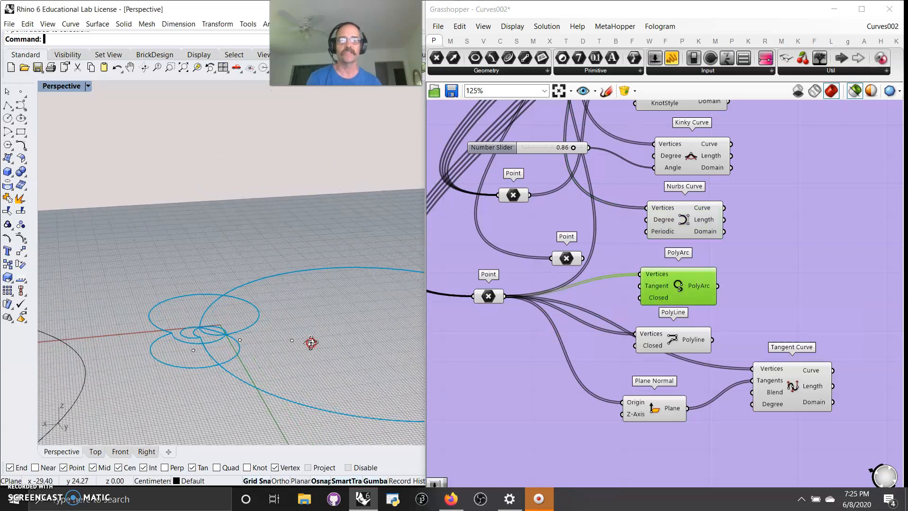
pyautogui.click(489, 295)
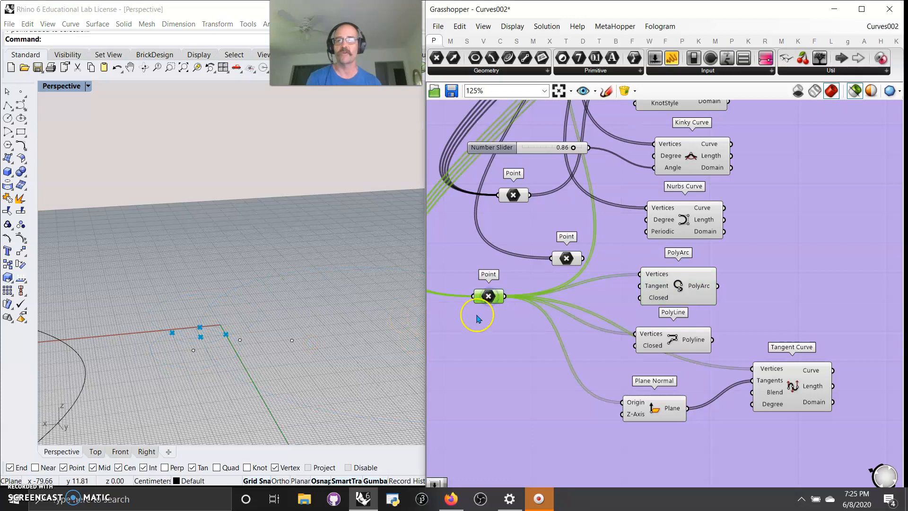
pyautogui.moveTo(656, 288)
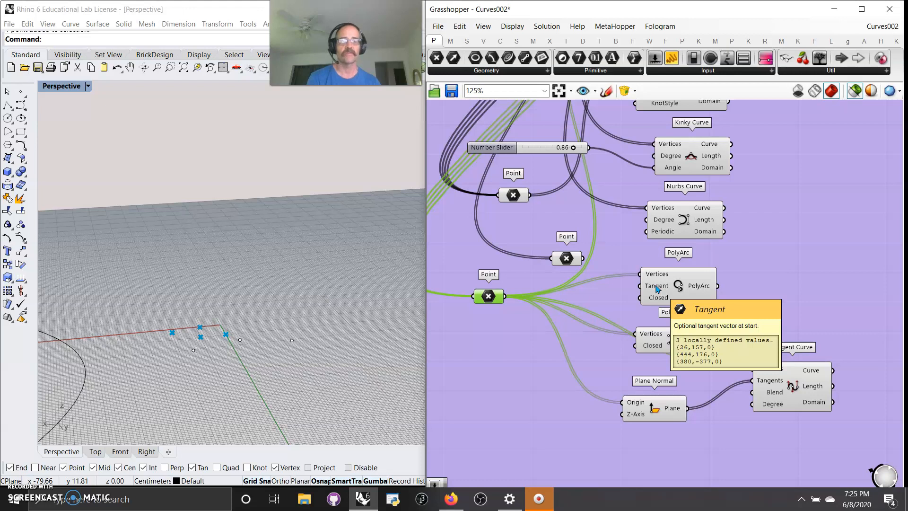
pyautogui.click(657, 289)
pyautogui.click(665, 289)
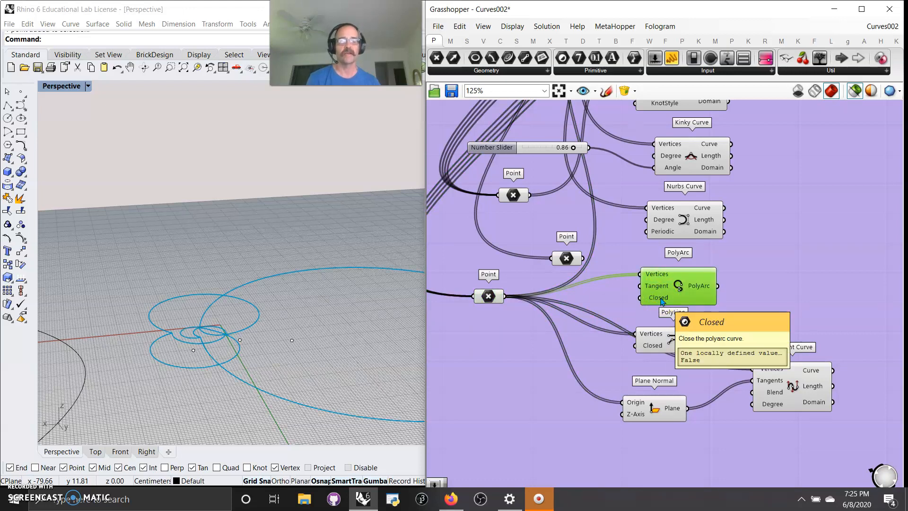
# Move PolyArc slightly right and try the unused Point component as its Vertices before reconnecting the original Point component
pyautogui.moveTo(660, 301); pyautogui.dragTo(689, 298)
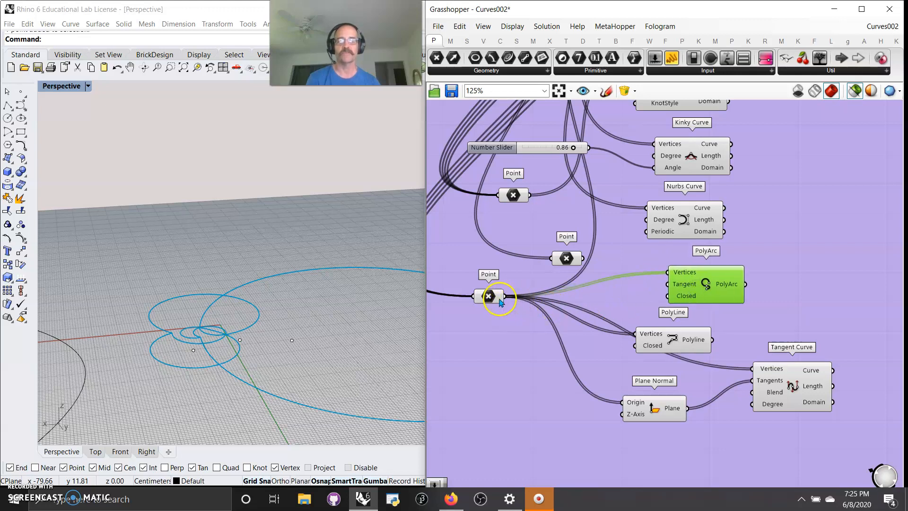
pyautogui.moveTo(582, 258); pyautogui.dragTo(671, 275)
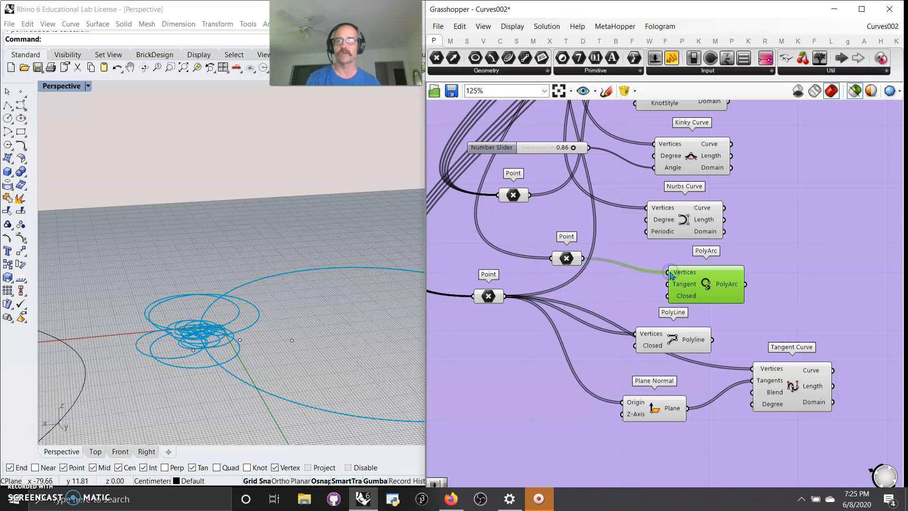
pyautogui.rightClick(500, 297)
pyautogui.moveTo(499, 296); pyautogui.dragTo(667, 276)
pyautogui.moveTo(294, 340); pyautogui.dragTo(294, 341, button='right')
pyautogui.moveTo(706, 283); pyautogui.dragTo(693, 284)
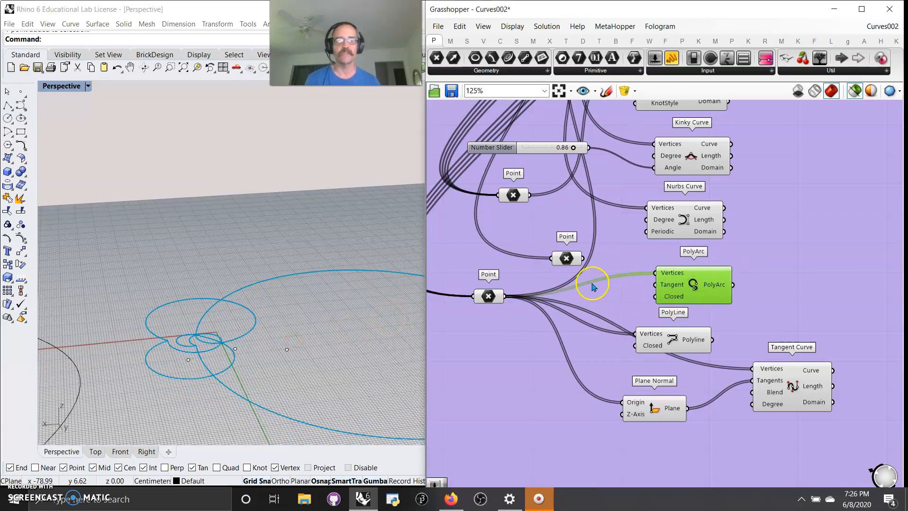
# Compare the points feeding PolyArc with the resulting arc curve in the Perspective view
pyautogui.click(487, 296)
pyautogui.moveTo(313, 360); pyautogui.dragTo(314, 352, button='right')
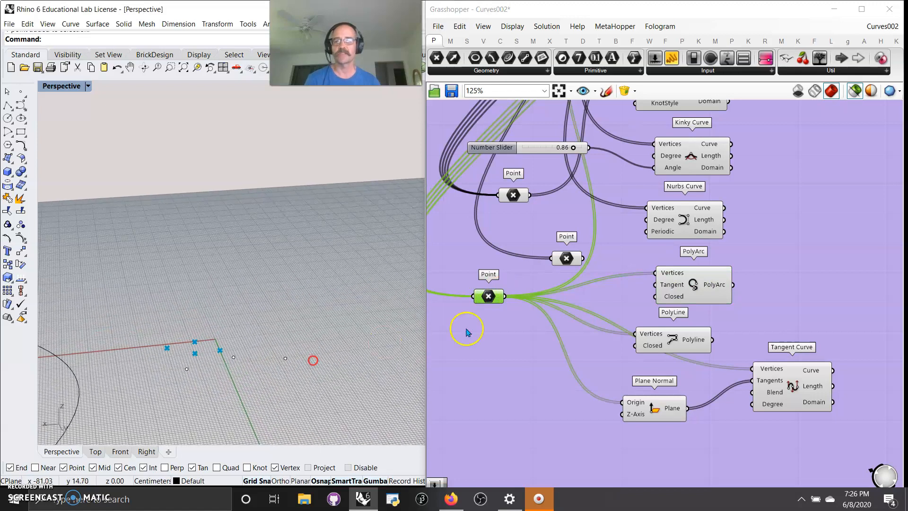
pyautogui.click(682, 290)
pyautogui.moveTo(280, 403); pyautogui.dragTo(269, 402, button='right')
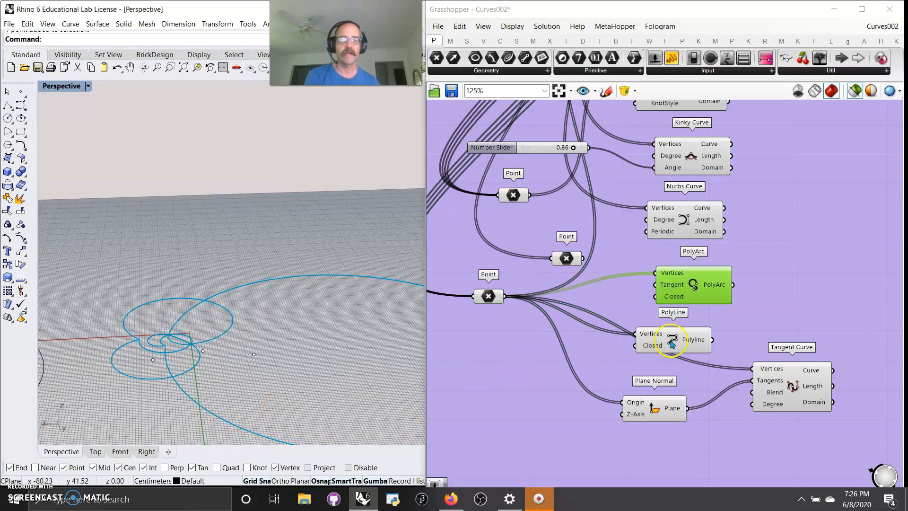
# Align PolyLine beneath PolyArc, preview its polyline and source points, and connect the unused Point component to its Vertices
pyautogui.click(691, 340)
pyautogui.click(489, 298)
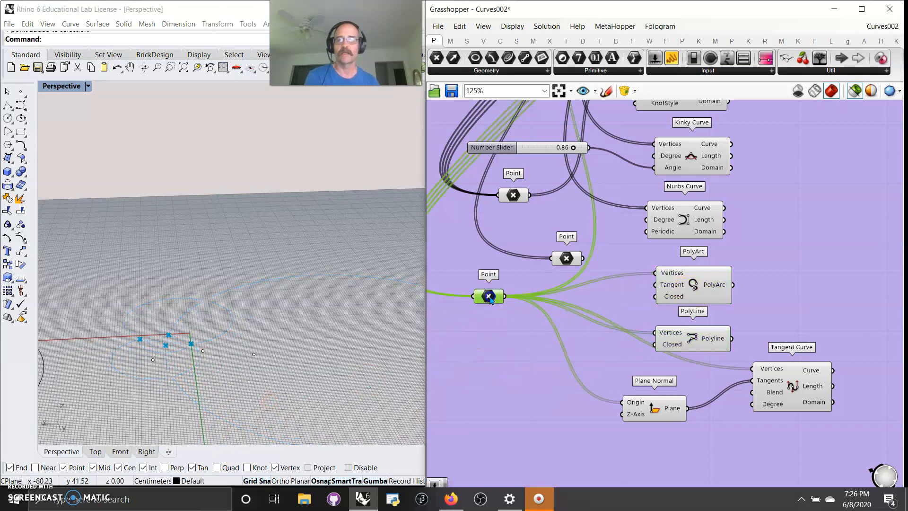
pyautogui.click(691, 339)
pyautogui.scroll(1, 131, 344)
pyautogui.scroll(3, 130, 344)
pyautogui.moveTo(583, 258); pyautogui.dragTo(658, 333)
# Examine the Tangent Curve component's curve along with the Point and Plane Normal components that supply its vertices and tangents
pyautogui.moveTo(685, 381); pyautogui.dragTo(671, 347, button='right')
pyautogui.click(776, 366)
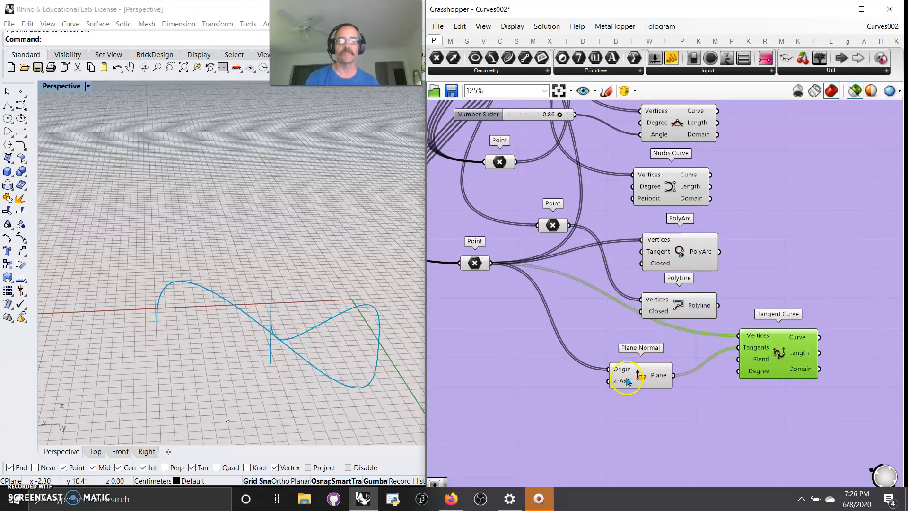
pyautogui.click(478, 264)
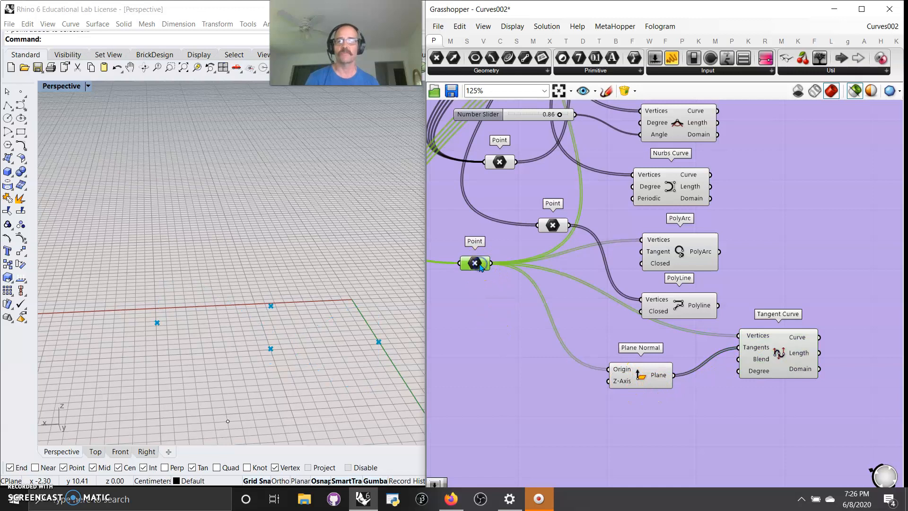
pyautogui.click(644, 378)
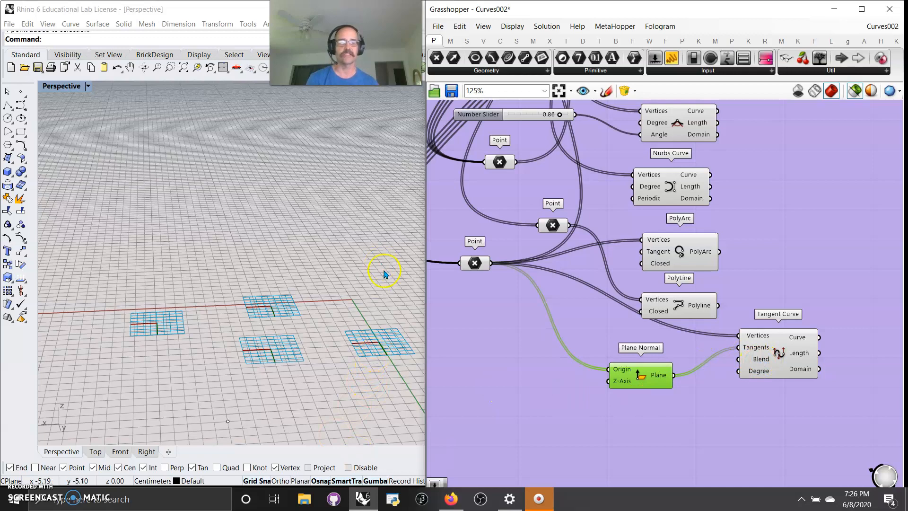
pyautogui.click(759, 353)
pyautogui.moveTo(368, 357)
pyautogui.mouseDown(button='right')
pyautogui.moveTo(367, 349)
pyautogui.moveTo(356, 355)
pyautogui.moveTo(371, 357)
pyautogui.mouseUp(button='right')
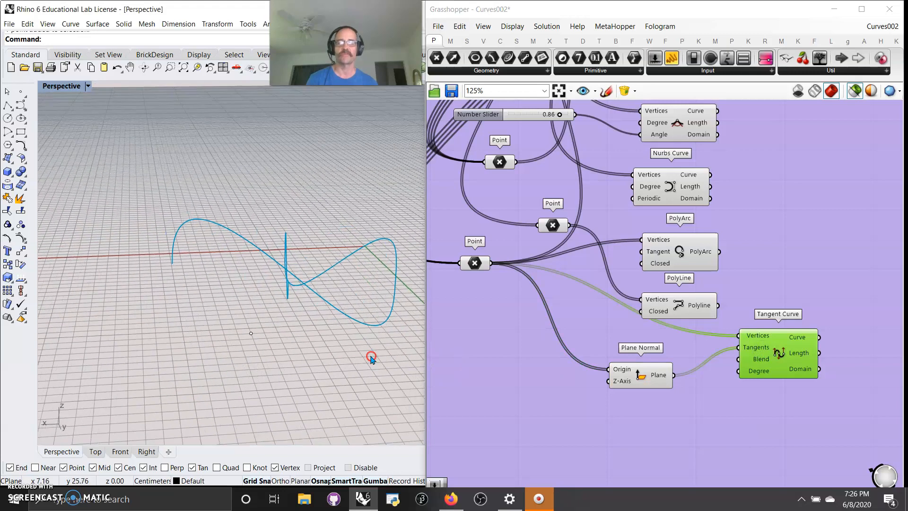
pyautogui.click(481, 267)
pyautogui.moveTo(312, 331); pyautogui.dragTo(303, 325, button='right')
# Try the Point component that feeds PolyLine as Tangent Curve's Vertices before reconnecting the original Point component
pyautogui.moveTo(569, 225); pyautogui.dragTo(738, 334)
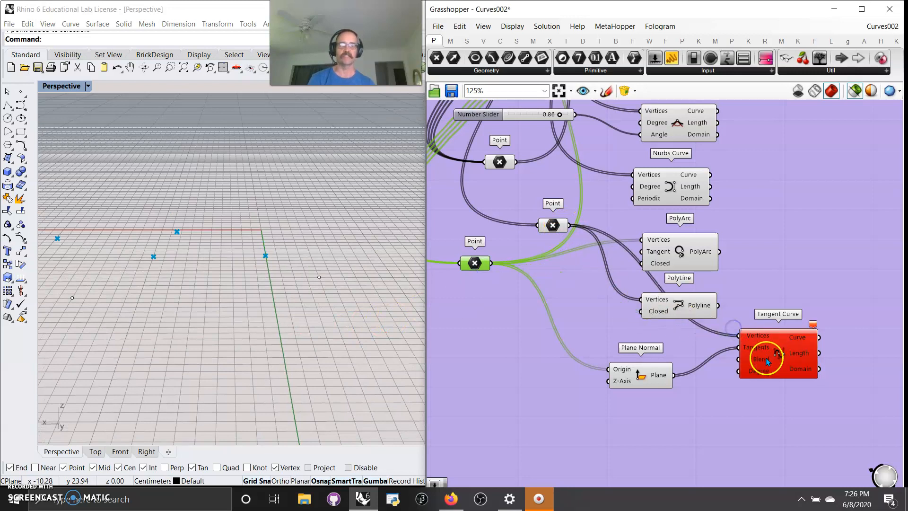
pyautogui.click(761, 360)
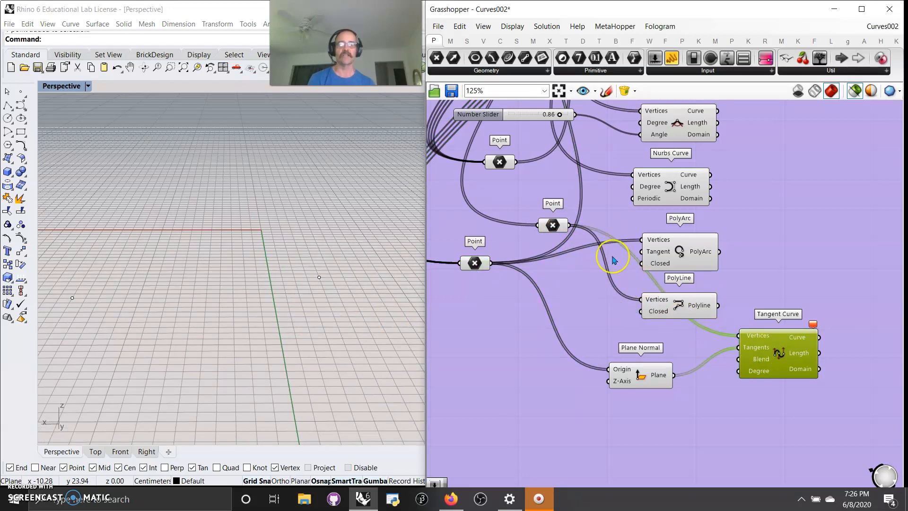
pyautogui.click(552, 225)
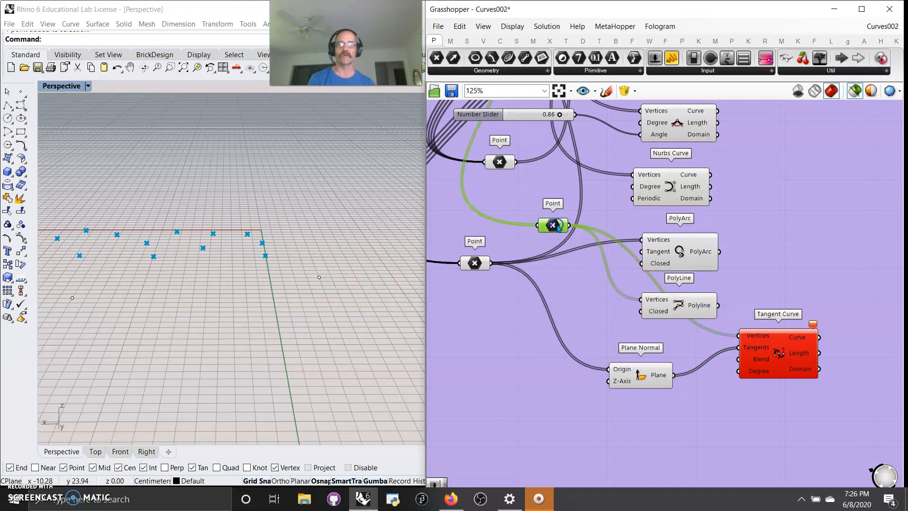
pyautogui.click(474, 263)
pyautogui.moveTo(492, 263); pyautogui.dragTo(759, 349)
# Preview the Tangent Curve component's curve from another angle and check its Blend input
pyautogui.click(763, 351)
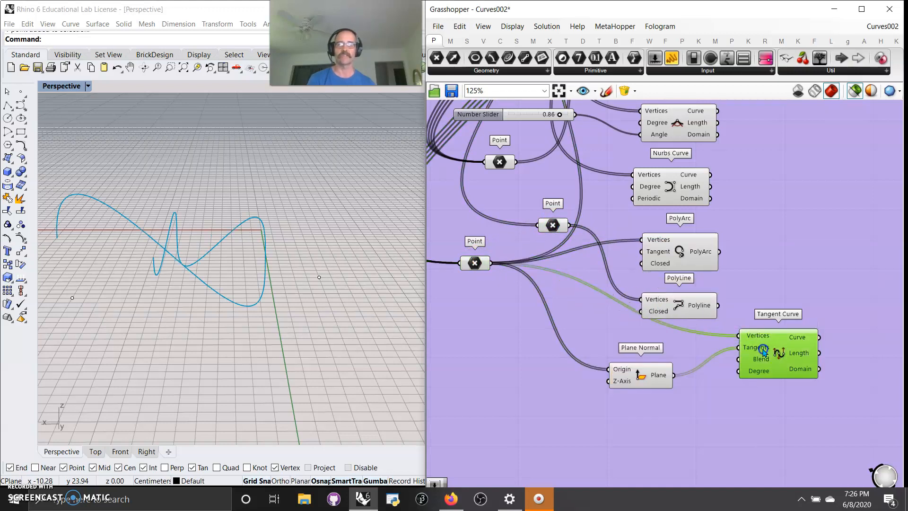
pyautogui.moveTo(253, 314)
pyautogui.mouseDown(button='right')
pyautogui.moveTo(264, 312)
pyautogui.moveTo(253, 313)
pyautogui.mouseUp(button='right')
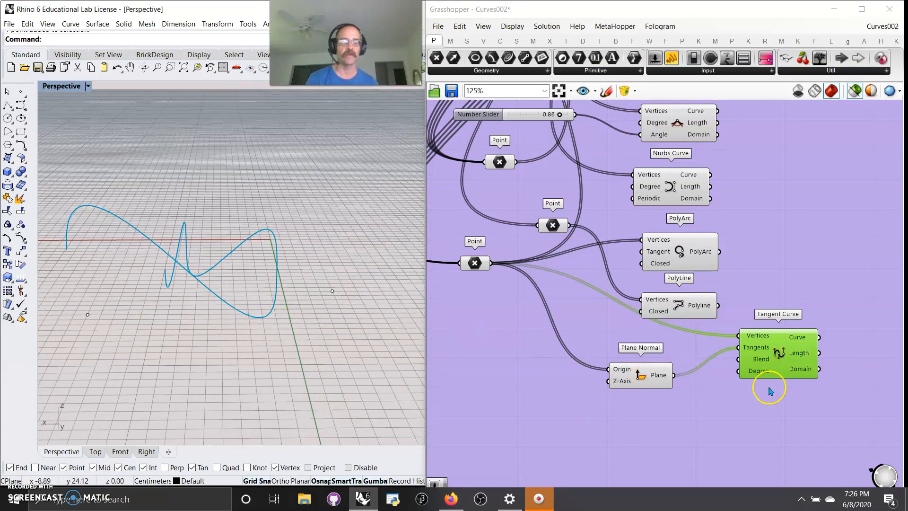
pyautogui.moveTo(757, 361)
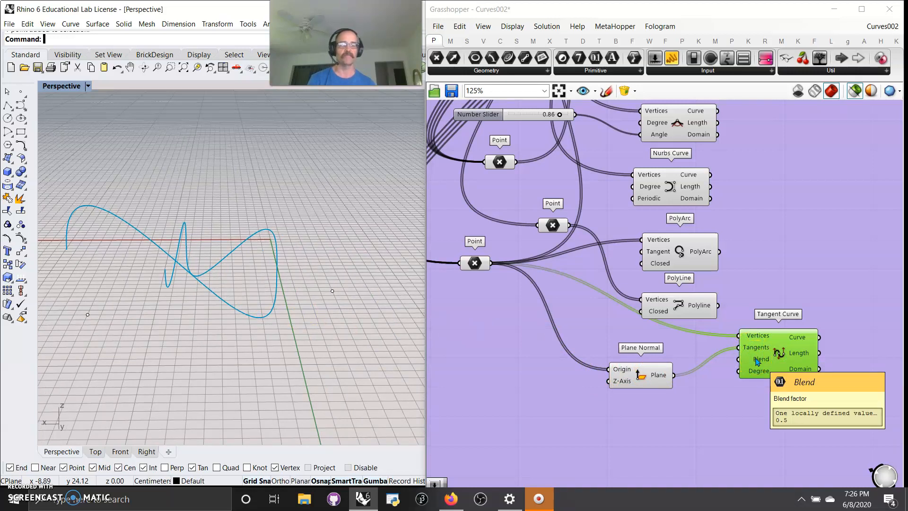
# Add a number slider initialised at 1.00, connect it to Tangent Curve's Blend input, and set it to 0.71
pyautogui.click(650, 428)
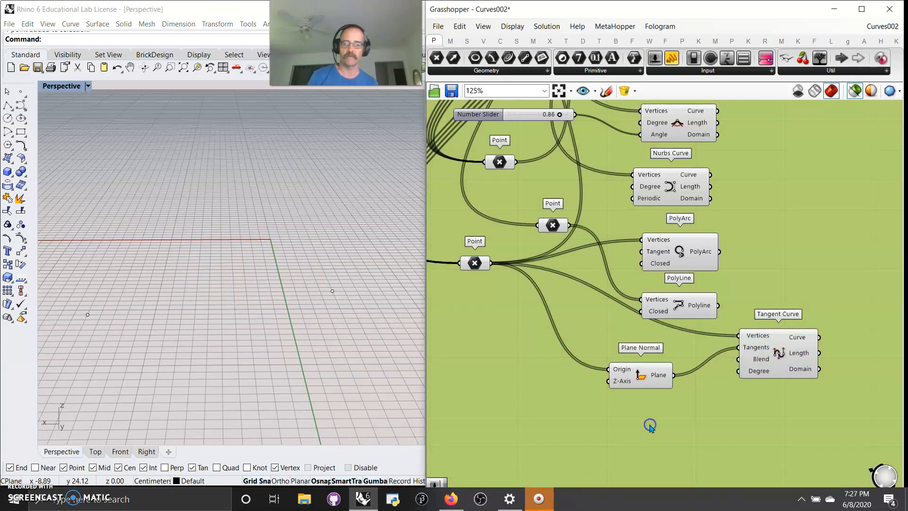
pyautogui.doubleClick(650, 426)
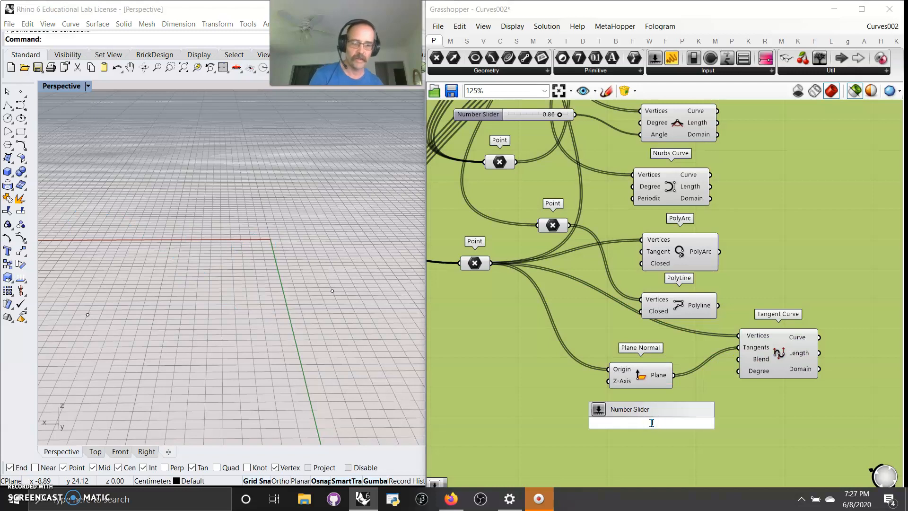
pyautogui.write('1.00')
pyautogui.press('Return')
pyautogui.moveTo(712, 422); pyautogui.dragTo(739, 360)
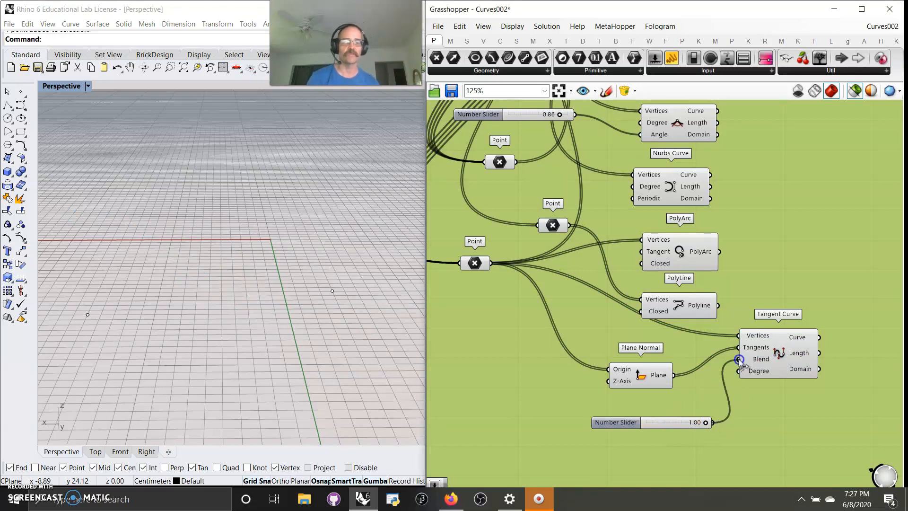
pyautogui.moveTo(720, 424); pyautogui.dragTo(689, 423)
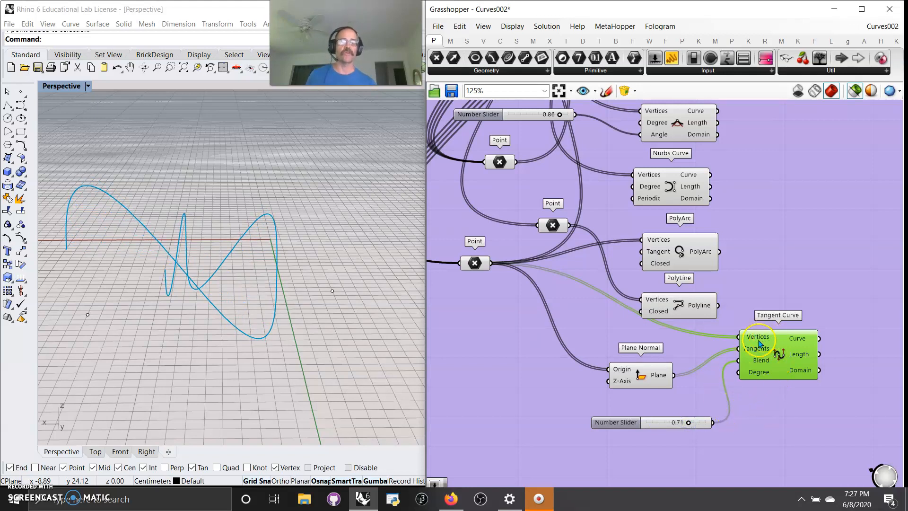
# Preview the Populate 3D, Sort Points and Surface From Points components one after another
pyautogui.moveTo(709, 450); pyautogui.dragTo(667, 242, button='right')
pyautogui.scroll(-3, 672, 251)
pyautogui.click(581, 319)
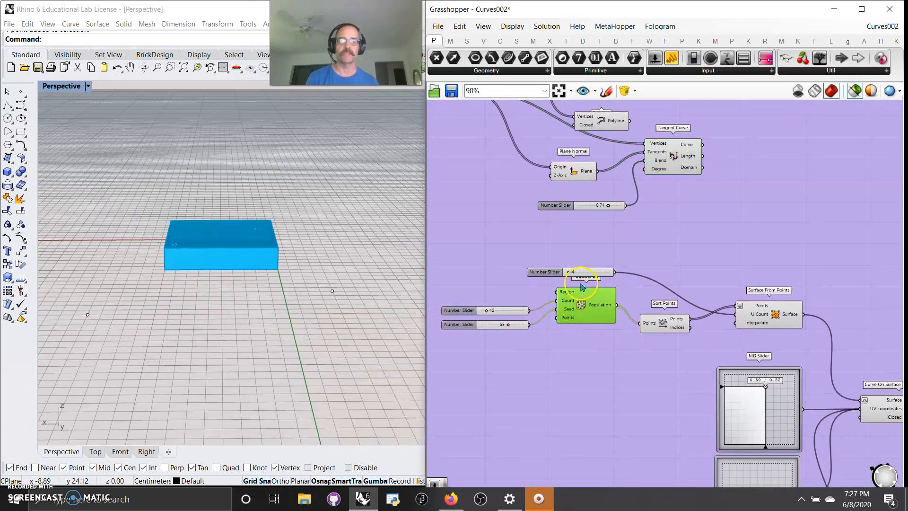
pyautogui.click(666, 327)
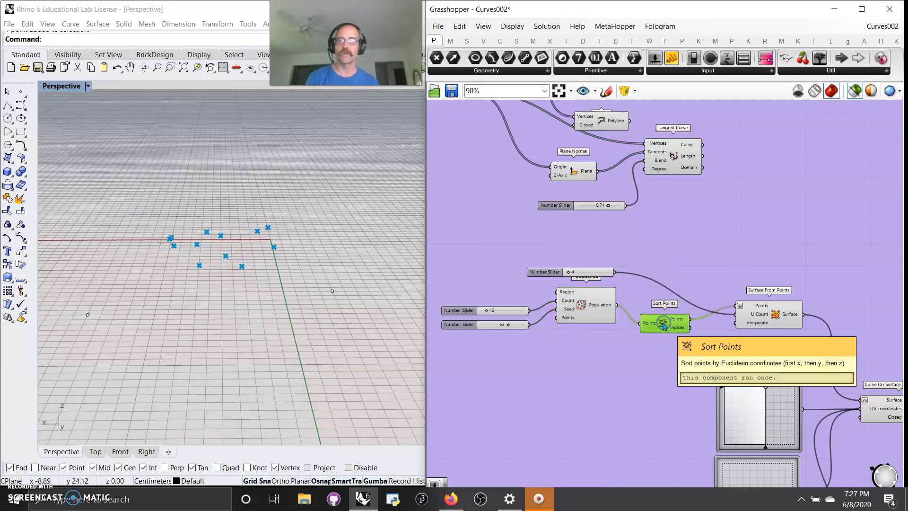
pyautogui.scroll(1, 666, 323)
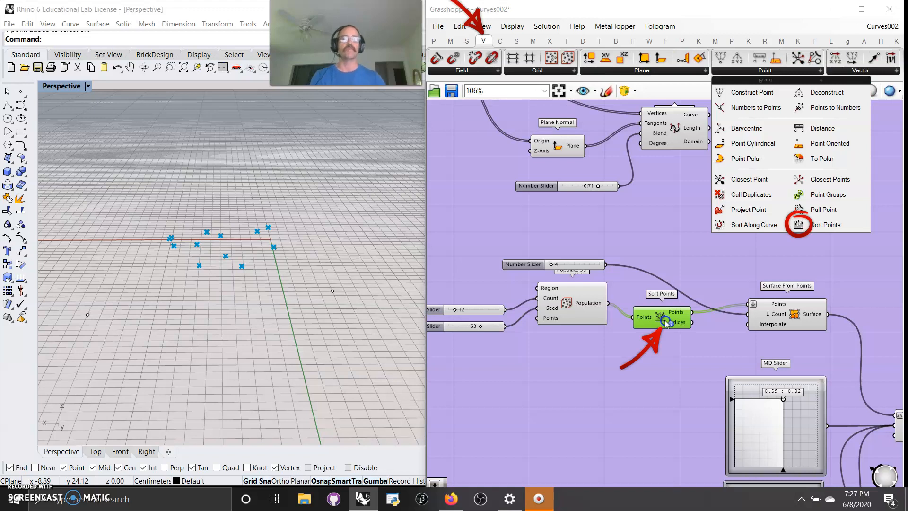
pyautogui.click(785, 322)
pyautogui.moveTo(244, 238)
pyautogui.mouseDown(button='right')
pyautogui.moveTo(239, 273)
pyautogui.moveTo(245, 269)
pyautogui.mouseUp(button='right')
pyautogui.moveTo(257, 328); pyautogui.dragTo(257, 324, button='right')
# Preview the Curve On Surface component and examine the three MD Sliders that supply its UV coordinates
pyautogui.moveTo(645, 442); pyautogui.dragTo(518, 313, button='right')
pyautogui.click(683, 324)
pyautogui.click(788, 314)
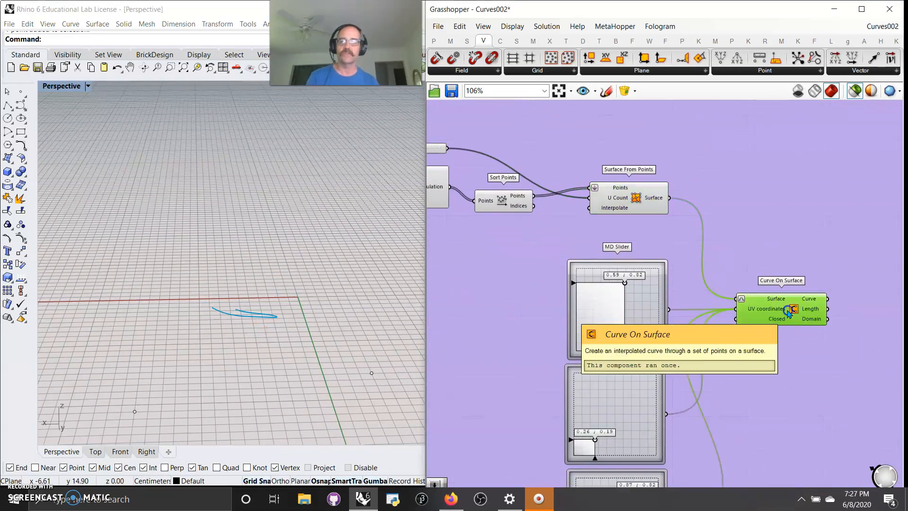
pyautogui.moveTo(695, 377); pyautogui.dragTo(689, 286, button='right')
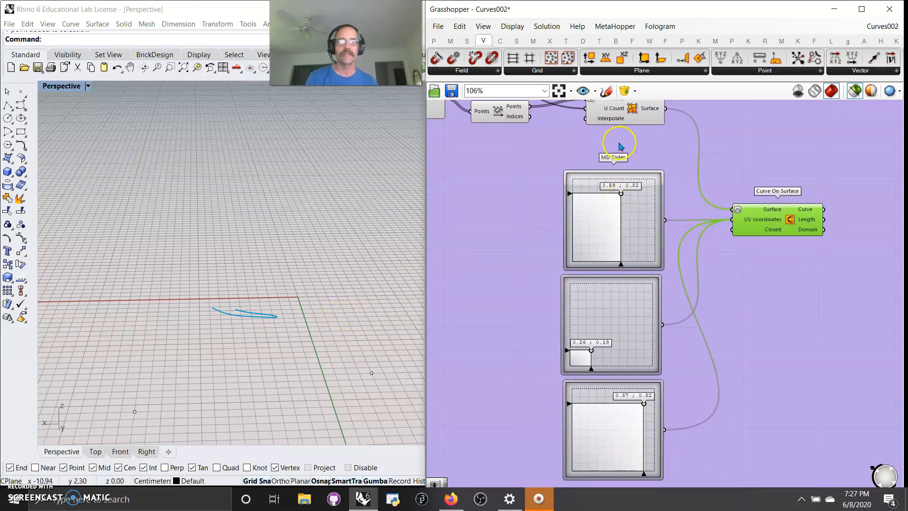
# Preview Surface From Points together with Curve On Surface in a maximized Top viewport
pyautogui.keyDown('shift'); pyautogui.click(623, 115); pyautogui.keyUp('shift')
pyautogui.click(776, 224)
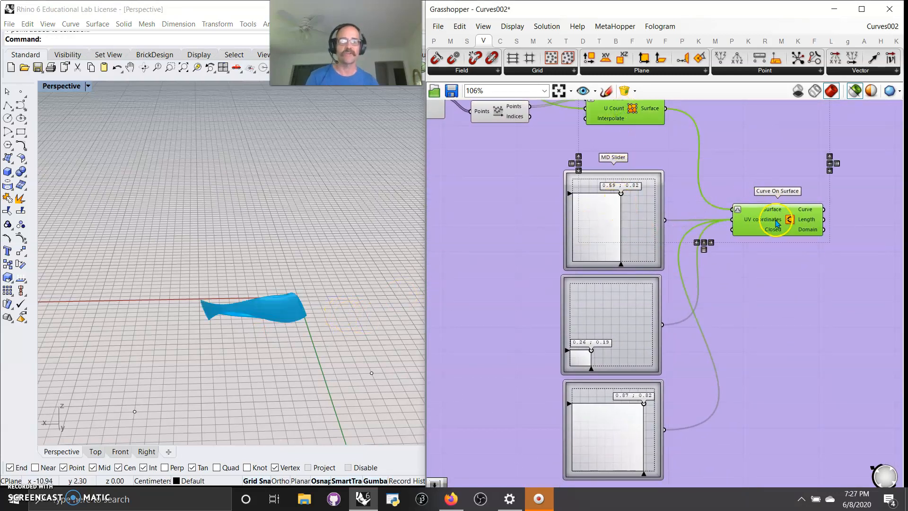
pyautogui.click(343, 311)
pyautogui.doubleClick(61, 86)
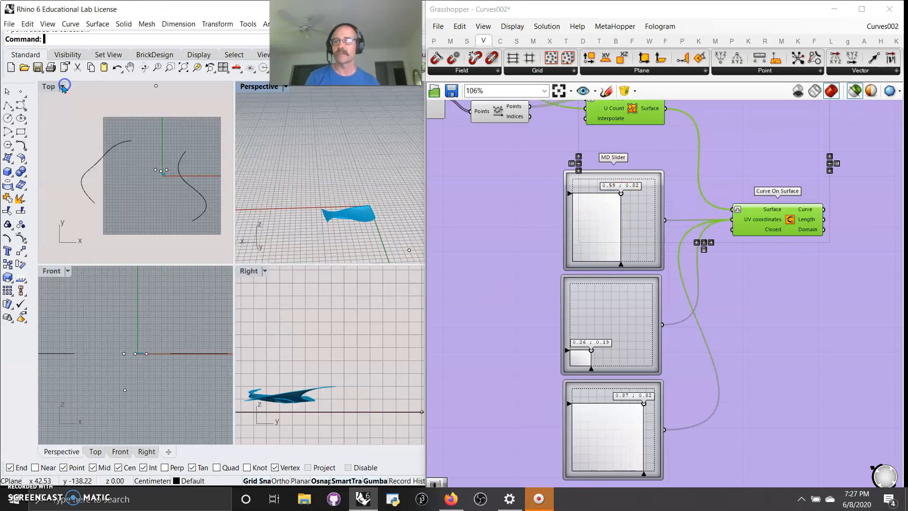
pyautogui.doubleClick(56, 86)
pyautogui.scroll(3, 278, 247)
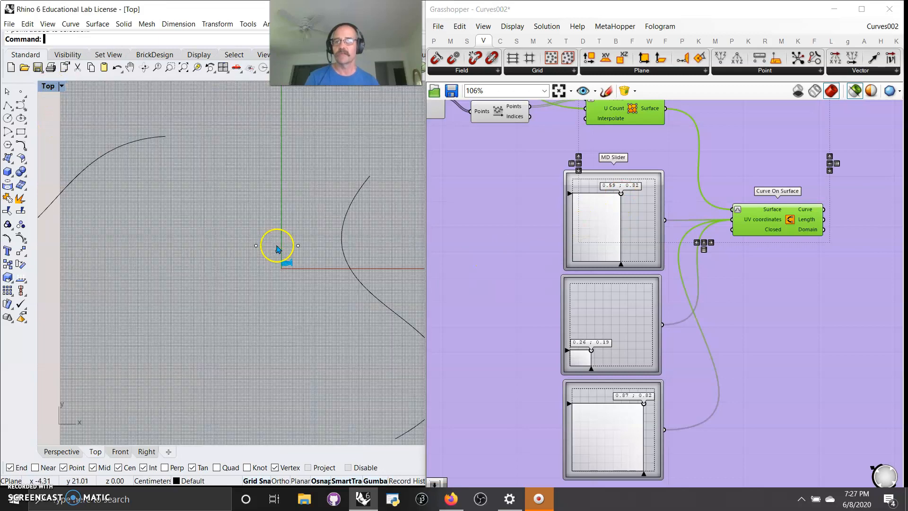
pyautogui.scroll(15, 277, 247)
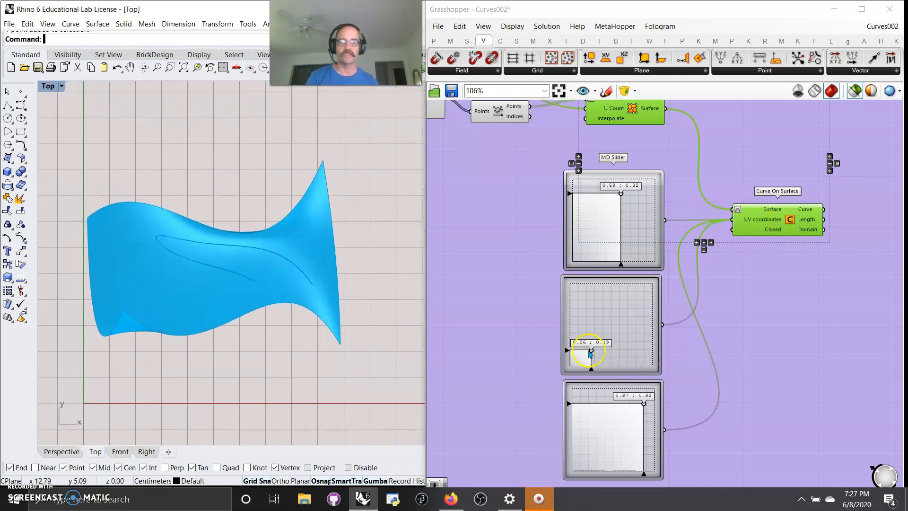
# Set the middle MD Slider feeding Curve On Surface to 0.25 ; 0.26 with both surface and curve previewed
pyautogui.moveTo(590, 354); pyautogui.dragTo(594, 350)
pyautogui.click(773, 231)
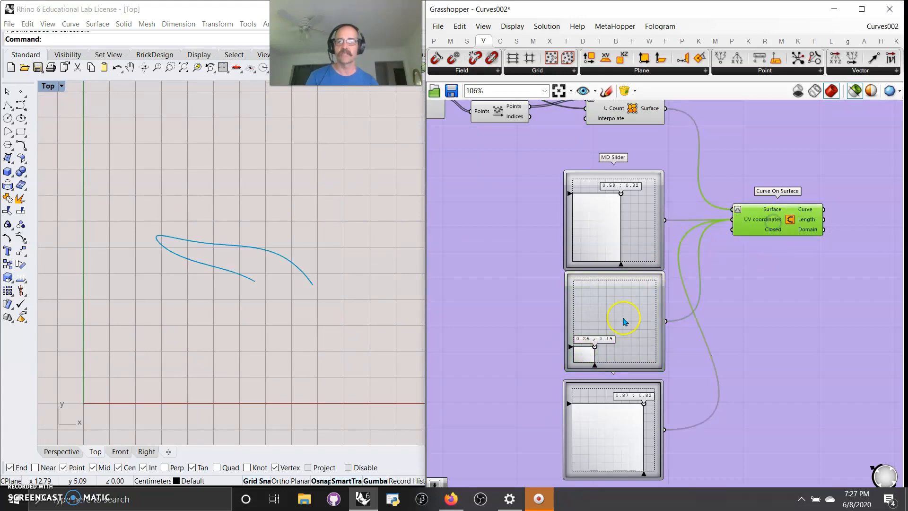
pyautogui.keyDown('shift'); pyautogui.click(619, 116); pyautogui.keyUp('shift')
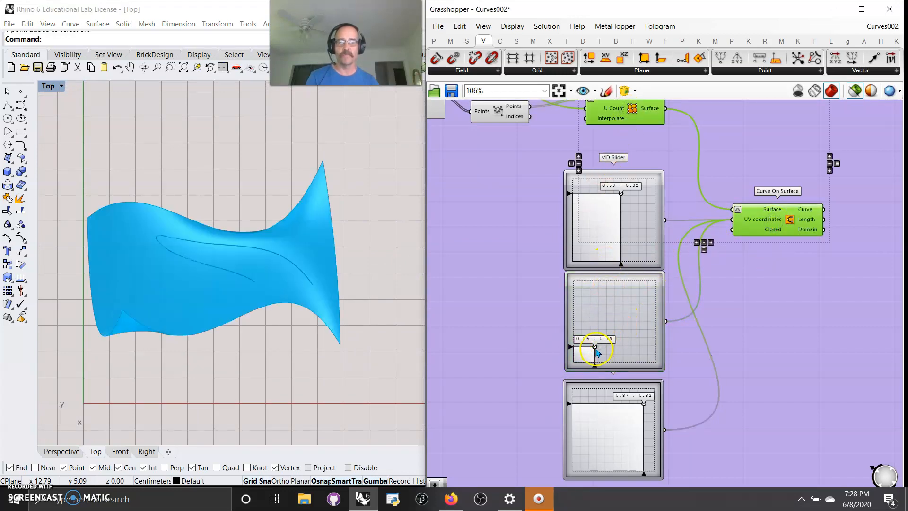
pyautogui.moveTo(597, 345)
pyautogui.mouseDown()
pyautogui.moveTo(606, 287)
pyautogui.moveTo(598, 314)
pyautogui.moveTo(579, 326)
pyautogui.moveTo(576, 292)
pyautogui.moveTo(591, 334)
pyautogui.moveTo(579, 329)
pyautogui.moveTo(595, 341)
pyautogui.mouseUp()
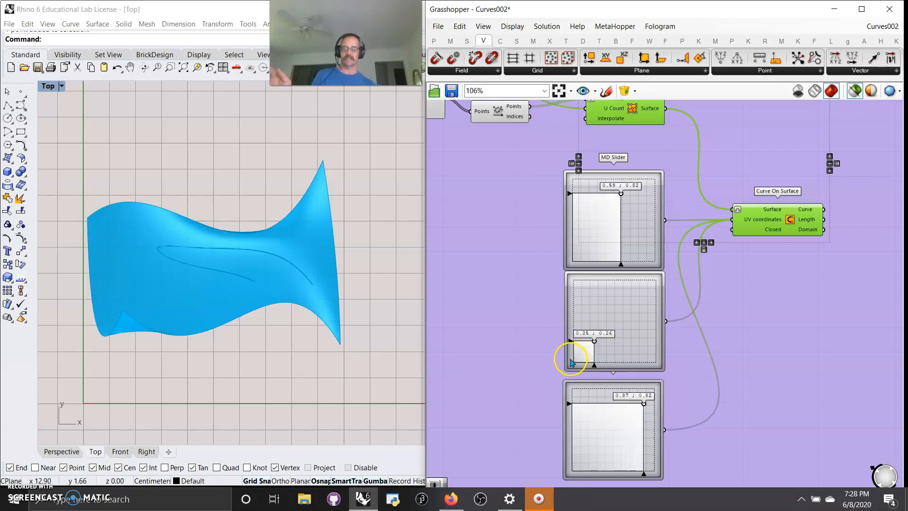
# Restore the four-viewport layout and examine the curve on its surface in Perspective
pyautogui.moveTo(754, 450); pyautogui.dragTo(712, 382, button='right')
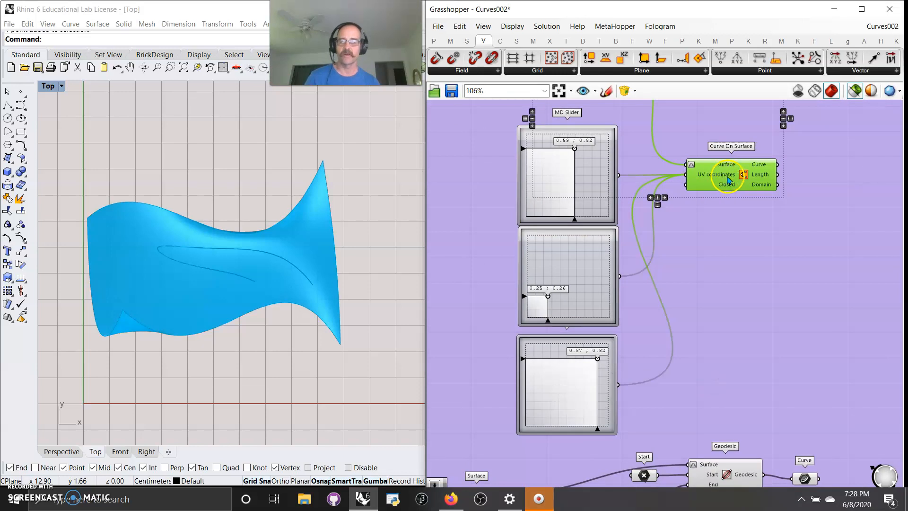
pyautogui.doubleClick(48, 87)
pyautogui.click(354, 221)
pyautogui.moveTo(355, 223); pyautogui.dragTo(357, 230, button='right')
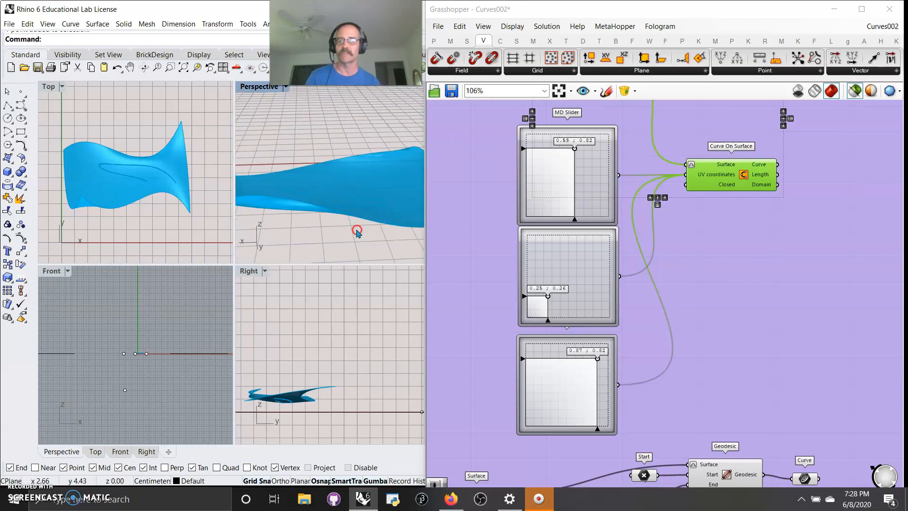
pyautogui.moveTo(630, 201); pyautogui.dragTo(650, 263, button='right')
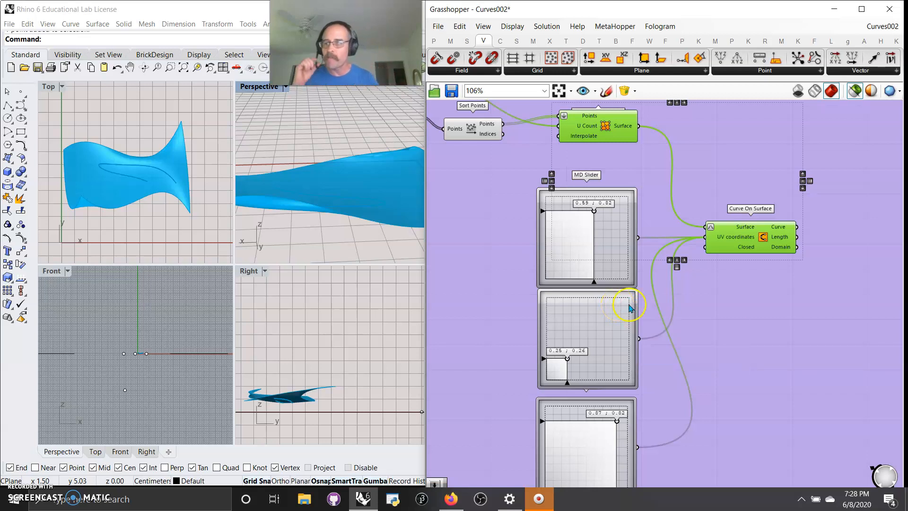
# Find the Geodesic component below the MD Sliders and preview its curve in the Perspective and Top viewports
pyautogui.scroll(-3, 707, 352)
pyautogui.moveTo(734, 378); pyautogui.dragTo(682, 169, button='right')
pyautogui.scroll(3, 682, 168)
pyautogui.moveTo(658, 305); pyautogui.dragTo(712, 273, button='right')
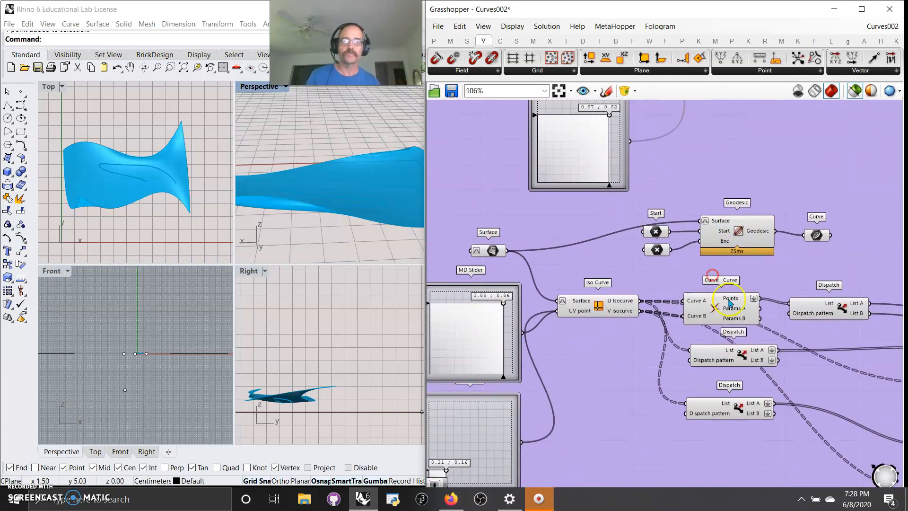
pyautogui.click(741, 238)
pyautogui.moveTo(385, 192)
pyautogui.mouseDown(button='right')
pyautogui.moveTo(394, 199)
pyautogui.moveTo(386, 199)
pyautogui.mouseUp(button='right')
pyautogui.moveTo(163, 186); pyautogui.dragTo(178, 187, button='right')
# Preview Geodesic's Start and End point components in a maximized Perspective viewport, followed by its resulting curve
pyautogui.click(655, 232)
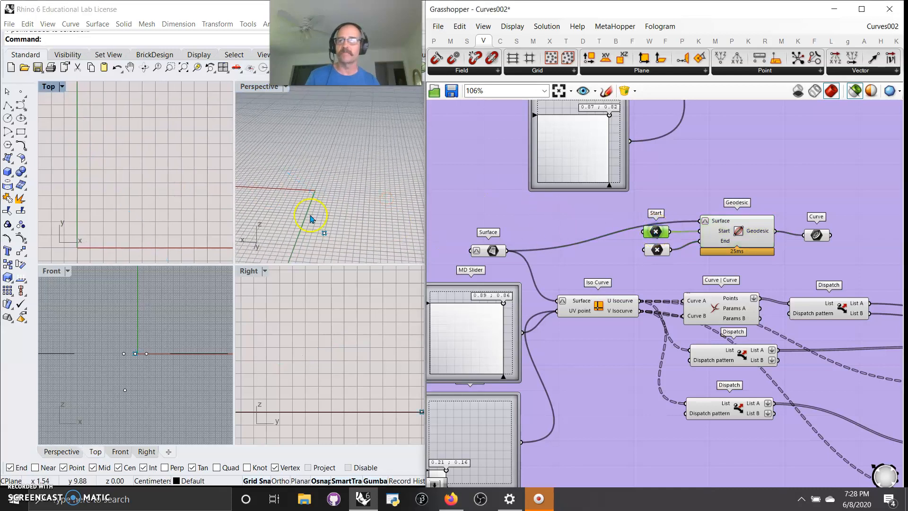
pyautogui.moveTo(343, 213); pyautogui.dragTo(349, 203, button='right')
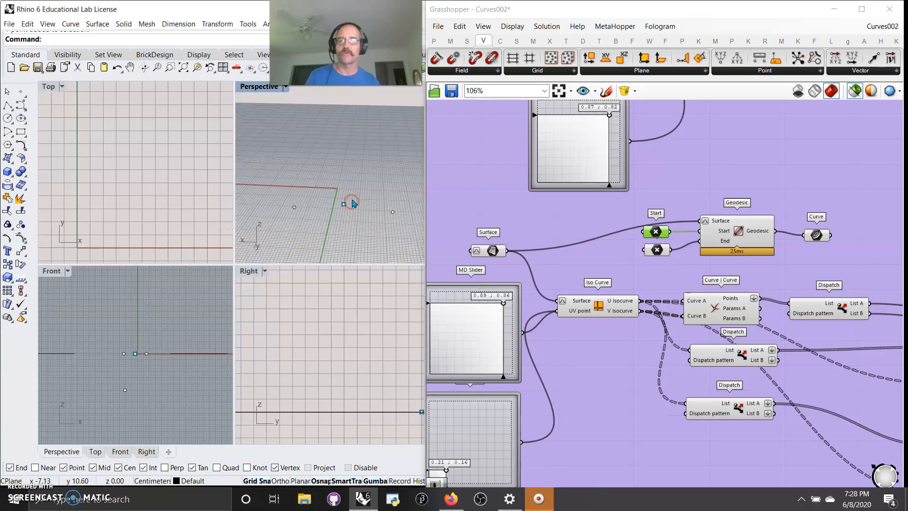
pyautogui.click(655, 250)
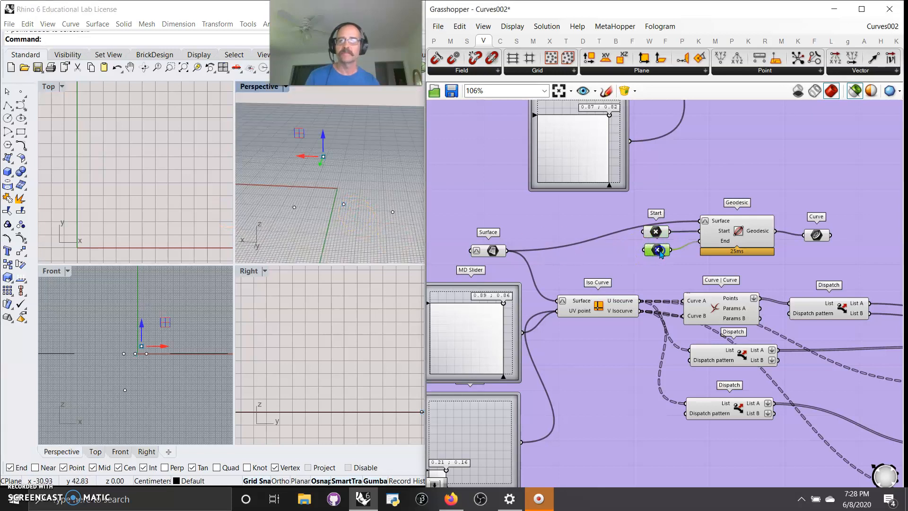
pyautogui.moveTo(356, 179); pyautogui.dragTo(328, 211, button='right')
pyautogui.doubleClick(259, 86)
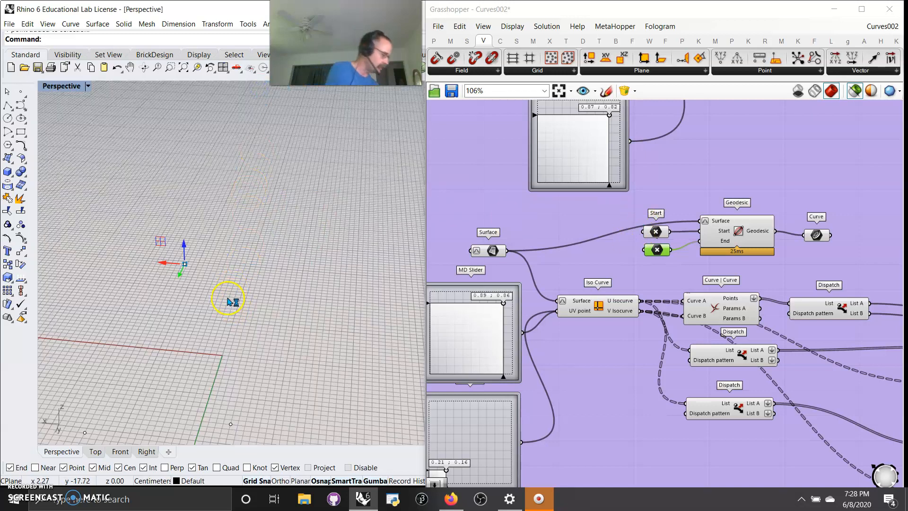
pyautogui.moveTo(223, 314); pyautogui.dragTo(245, 323, button='right')
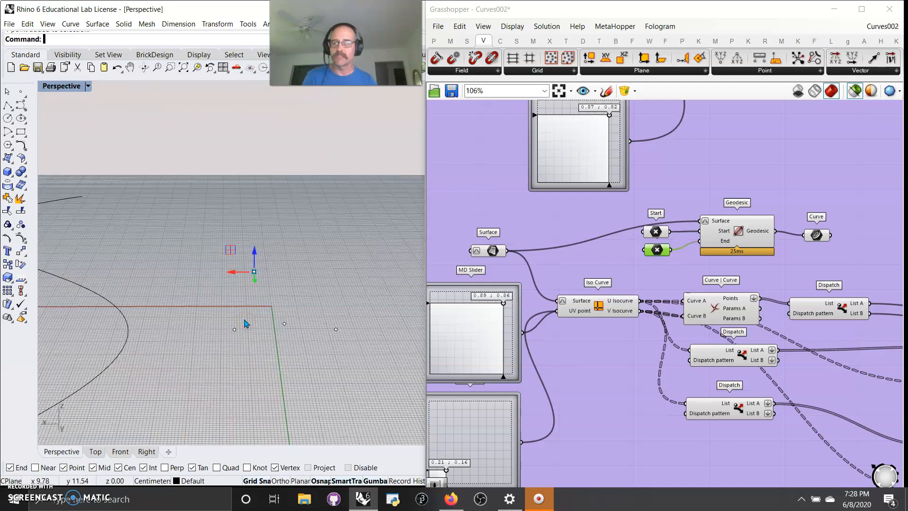
pyautogui.click(655, 232)
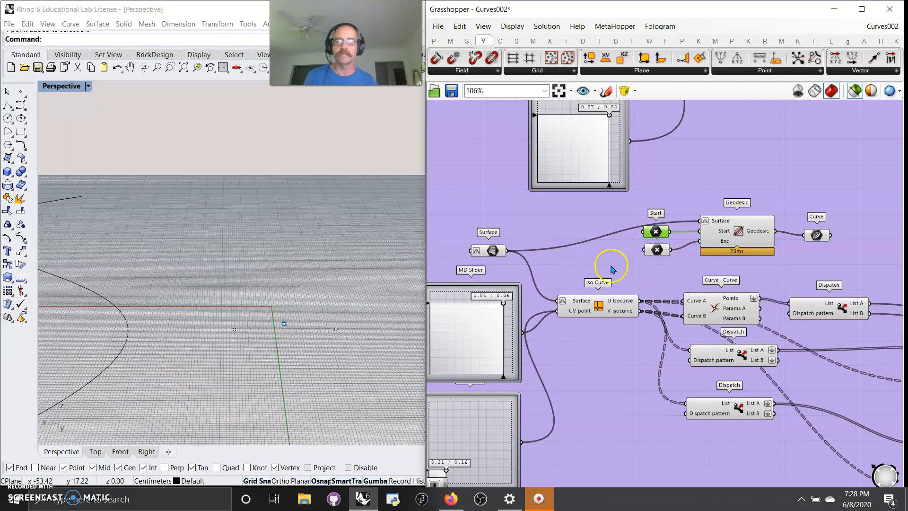
pyautogui.click(739, 234)
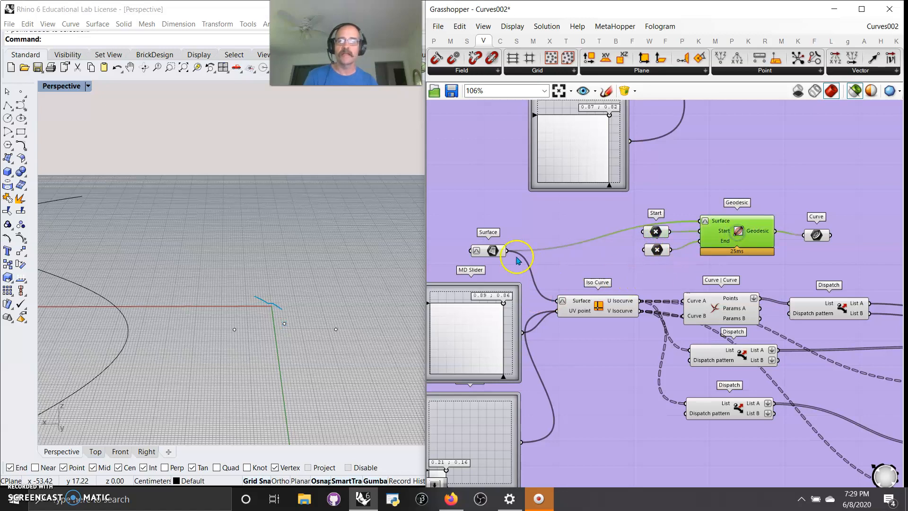
# Preview the Surface component that feeds Geodesic from another angle and move the component slightly upward on the canvas
pyautogui.click(493, 251)
pyautogui.moveTo(265, 334); pyautogui.dragTo(315, 341, button='right')
pyautogui.moveTo(493, 251)
pyautogui.mouseDown()
pyautogui.moveTo(513, 241)
pyautogui.moveTo(494, 242)
pyautogui.mouseUp()
pyautogui.click(386, 310)
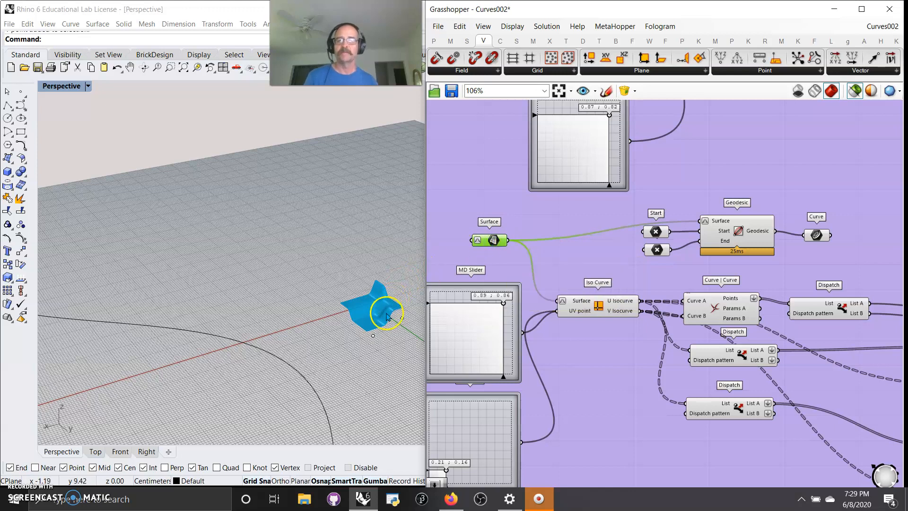
pyautogui.moveTo(389, 322); pyautogui.dragTo(370, 333, button='right')
# Preview Geodesic's Start point again and examine the geodesic curve close up
pyautogui.click(705, 249)
pyautogui.click(658, 233)
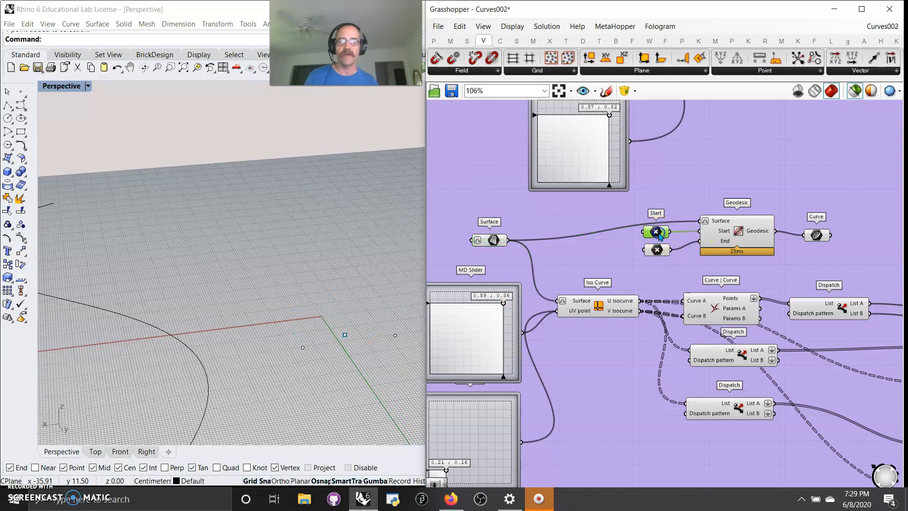
pyautogui.click(743, 227)
pyautogui.click(350, 334)
pyautogui.scroll(6, 350, 333)
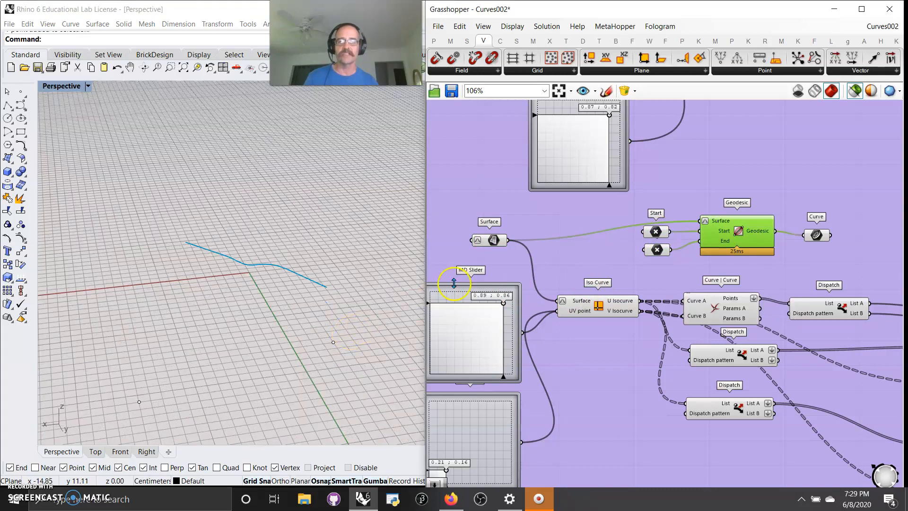
# Preview the Curve component after Geodesic together with the source Surface component
pyautogui.click(809, 236)
pyautogui.click(674, 253)
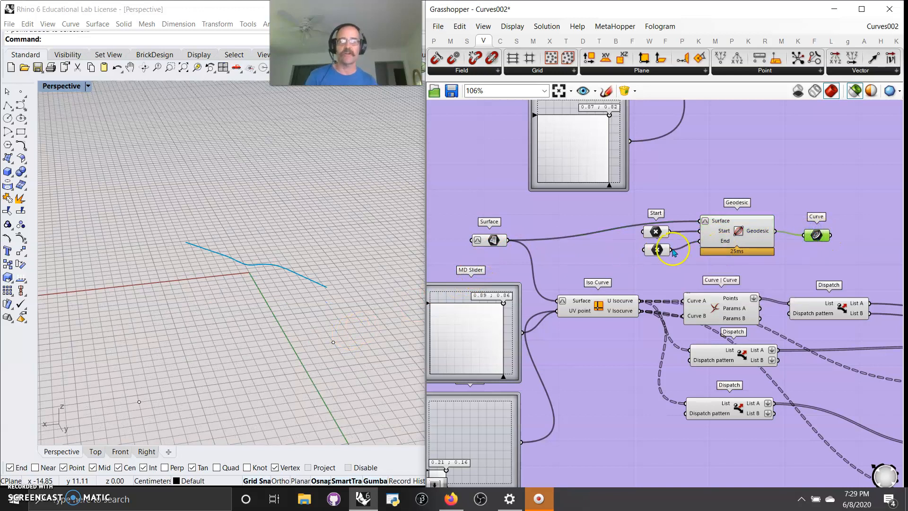
pyautogui.keyDown('shift'); pyautogui.click(500, 245); pyautogui.keyUp('shift')
pyautogui.moveTo(286, 312); pyautogui.dragTo(285, 324, button='right')
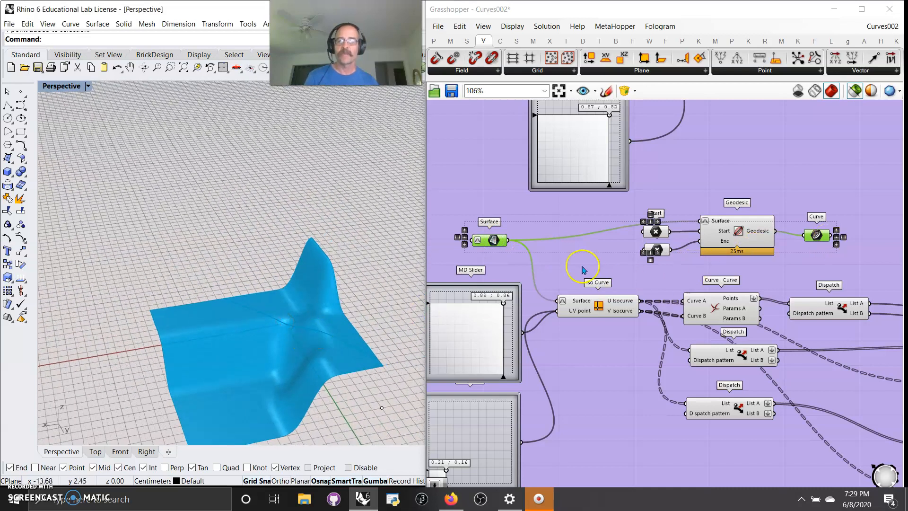
# Preview the Surface component alone, show all preview geometry, and limit the preview to selected objects again
pyautogui.click(532, 223)
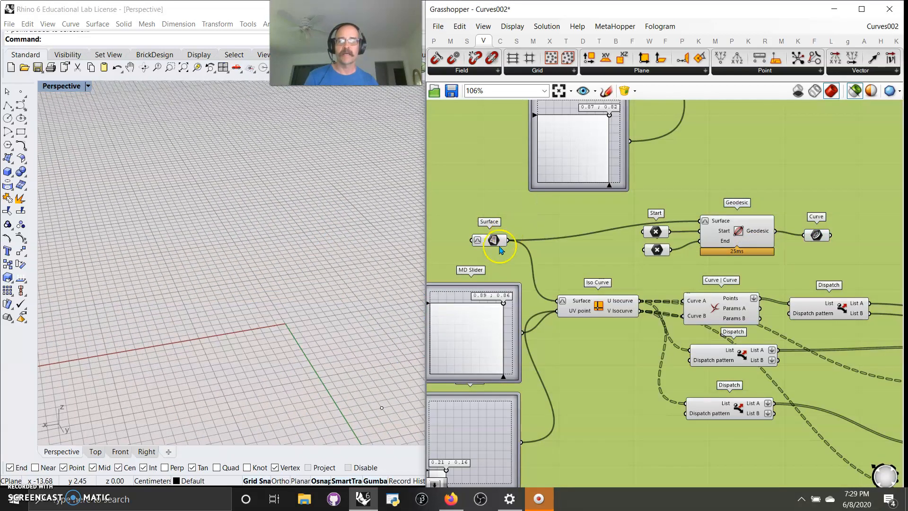
pyautogui.click(496, 240)
pyautogui.click(831, 99)
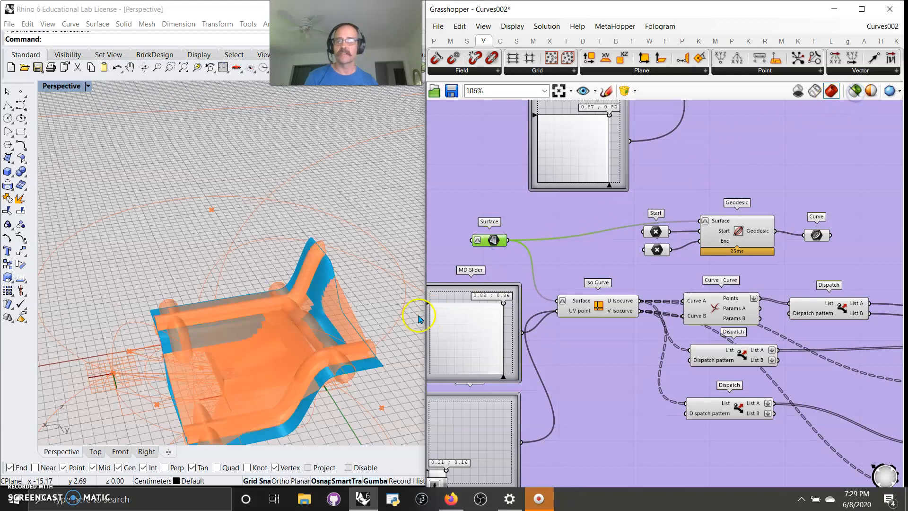
pyautogui.click(854, 90)
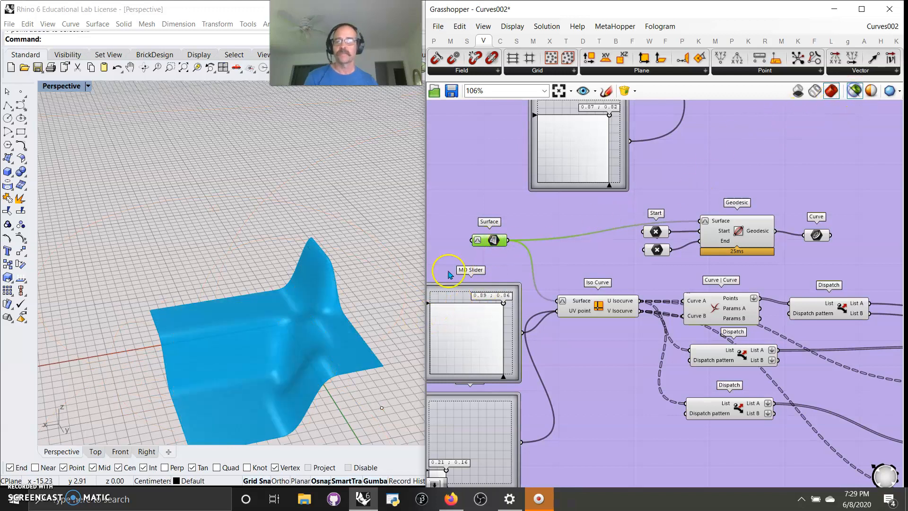
# Preview the geodesic's output Curve component together with the source Surface component
pyautogui.click(374, 373)
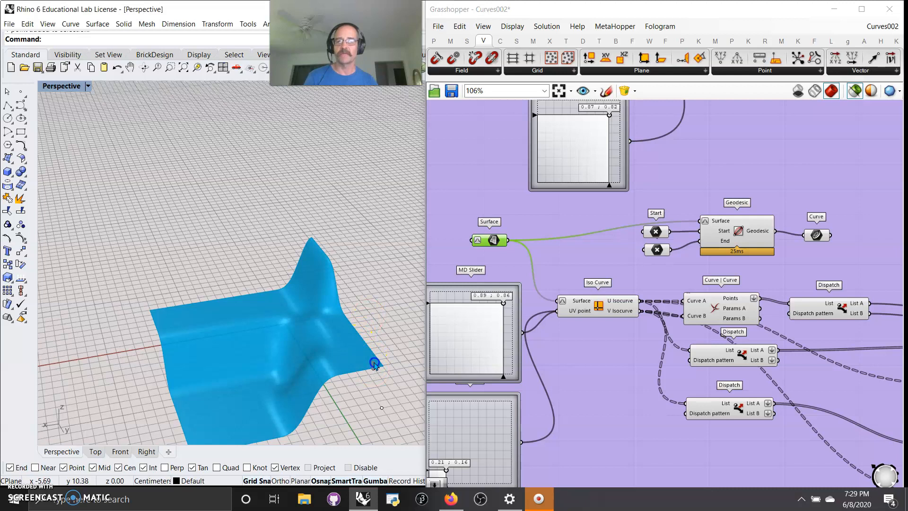
pyautogui.keyDown('shift'); pyautogui.click(824, 234); pyautogui.keyUp('shift')
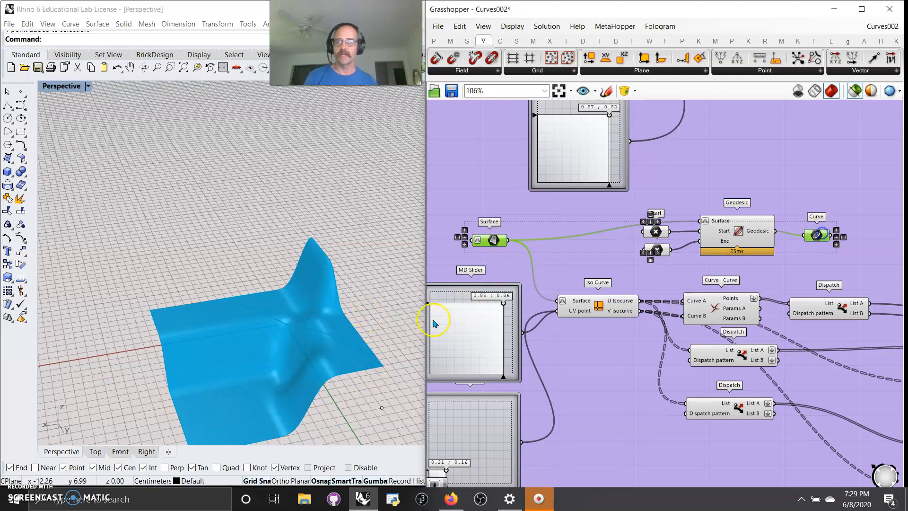
pyautogui.moveTo(574, 385); pyautogui.dragTo(583, 313, button='right')
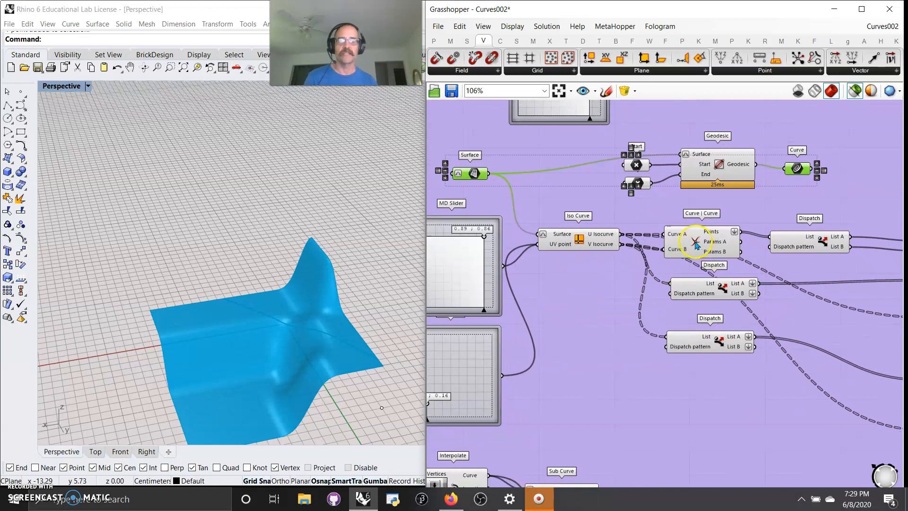
# Preview Iso Curve alone and set its upper MD Slider to 0.61 ; 0.63 and the lower one to 0.23 ; 0.25
pyautogui.click(585, 241)
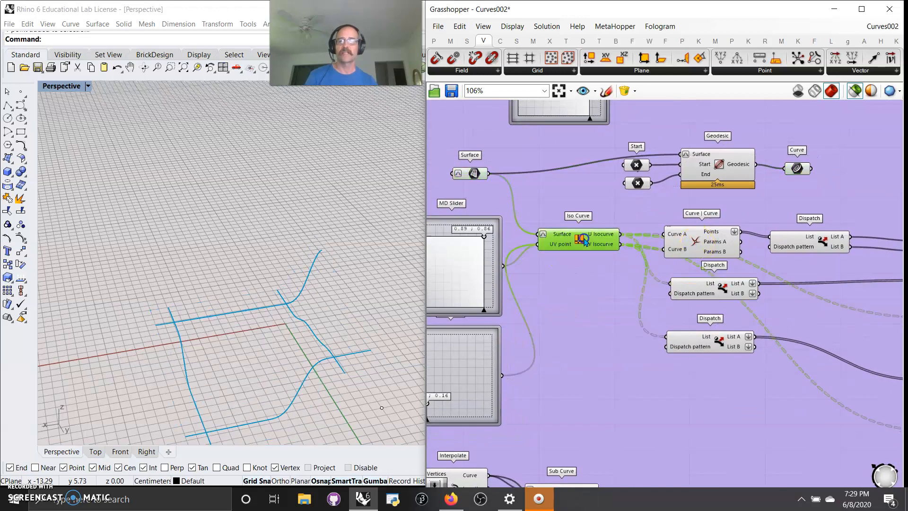
pyautogui.moveTo(555, 315); pyautogui.dragTo(633, 279, button='right')
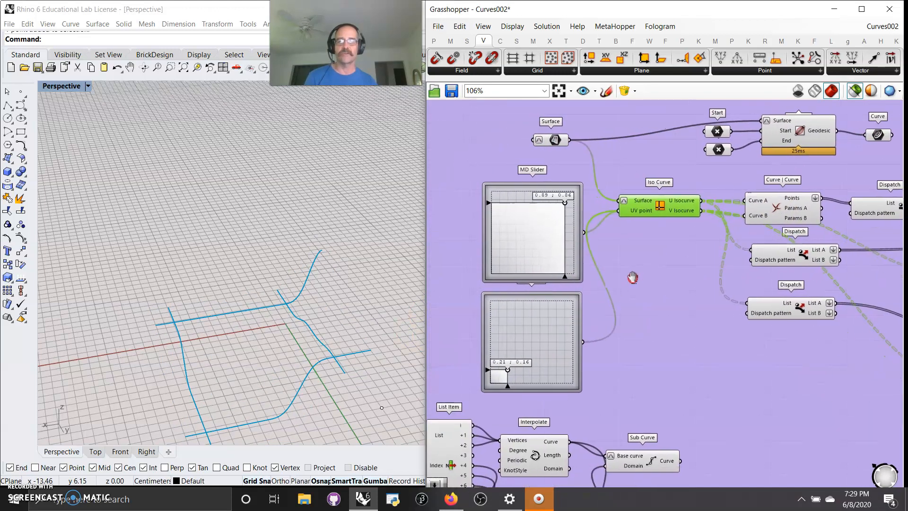
pyautogui.moveTo(565, 201); pyautogui.dragTo(542, 221)
pyautogui.moveTo(509, 368); pyautogui.dragTo(509, 362)
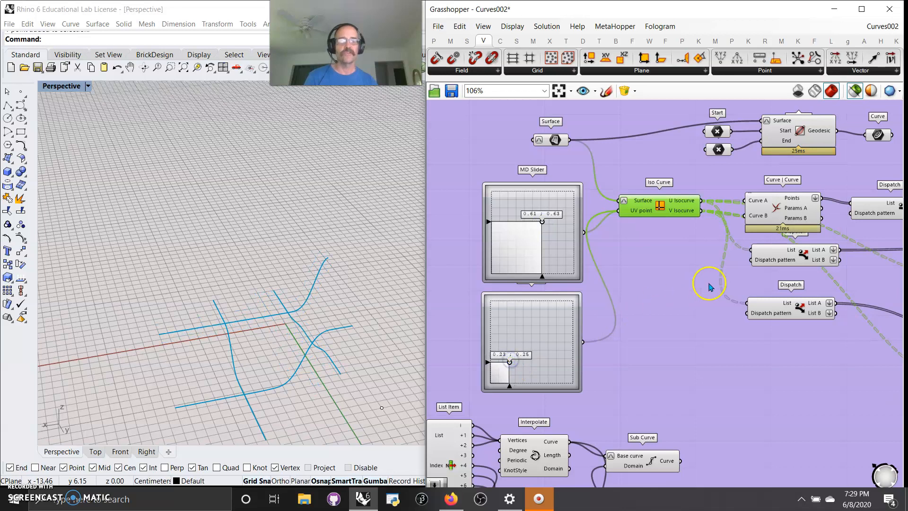
# Preview the Curve | Curve intersection points, followed by the Line component built from them
pyautogui.moveTo(709, 286); pyautogui.dragTo(664, 288, button='right')
pyautogui.click(739, 216)
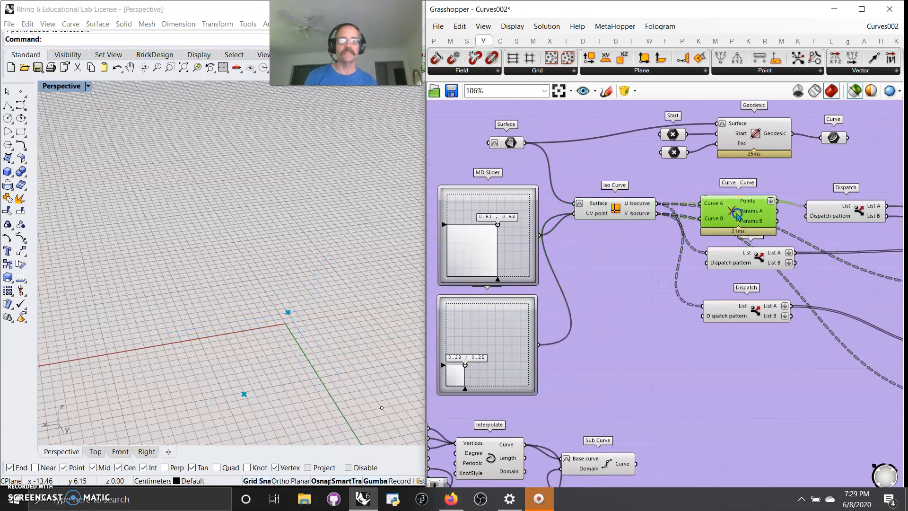
pyautogui.click(843, 219)
pyautogui.moveTo(844, 220); pyautogui.dragTo(701, 203, button='right')
pyautogui.click(845, 204)
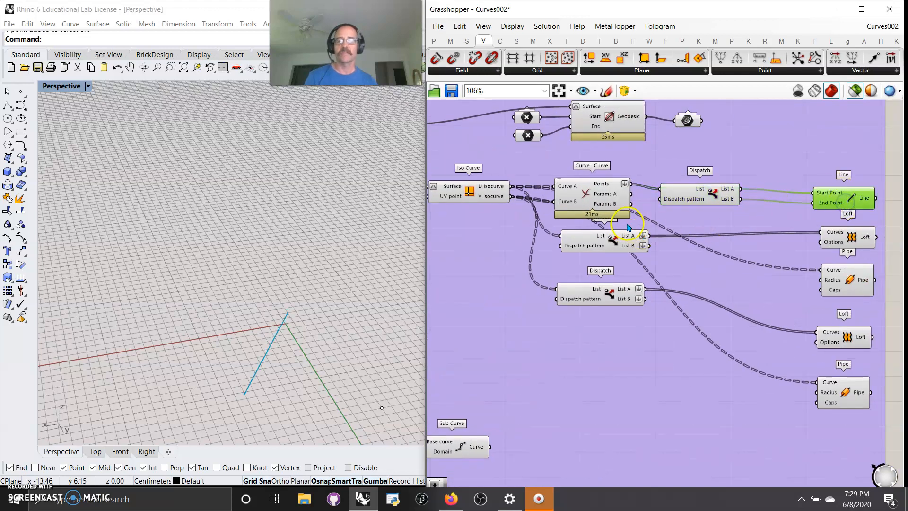
# Preview the source Surface together with the Line and examine both from another angle
pyautogui.moveTo(581, 161); pyautogui.dragTo(578, 239, button='right')
pyautogui.click(457, 212)
pyautogui.moveTo(349, 428); pyautogui.dragTo(332, 404, button='right')
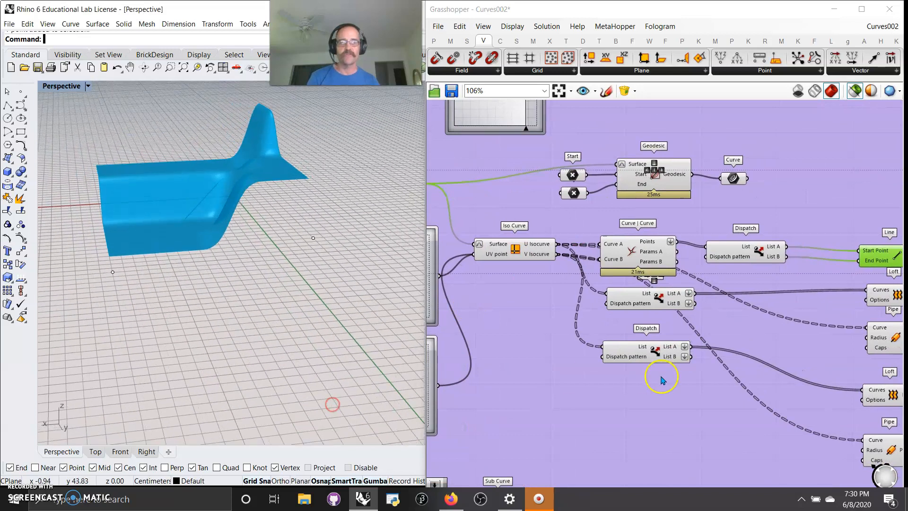
pyautogui.moveTo(661, 378); pyautogui.dragTo(592, 382, button='right')
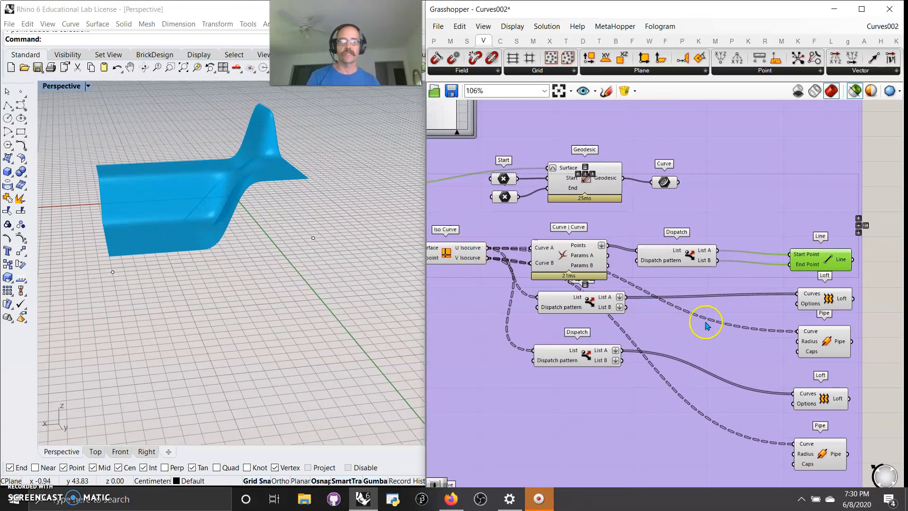
# Preview the upper Loft component from another angle and set Iso Curve's upper MD Slider to 0.65 ; 0.64
pyautogui.click(825, 307)
pyautogui.moveTo(488, 353); pyautogui.dragTo(597, 372, button='right')
pyautogui.moveTo(260, 299); pyautogui.dragTo(263, 294, button='right')
pyautogui.moveTo(541, 331); pyautogui.dragTo(598, 334, button='right')
pyautogui.moveTo(494, 290)
pyautogui.mouseDown()
pyautogui.moveTo(504, 286)
pyautogui.moveTo(499, 293)
pyautogui.mouseUp()
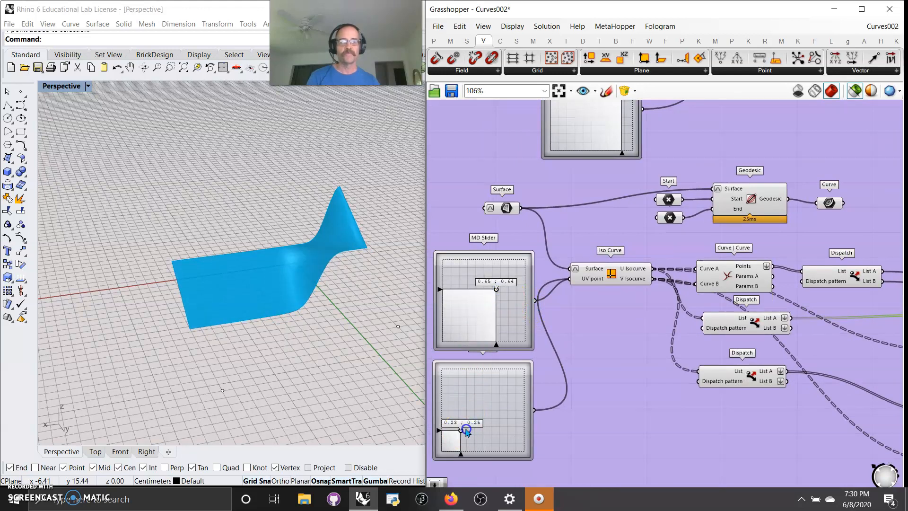
pyautogui.moveTo(740, 415); pyautogui.dragTo(565, 391, button='right')
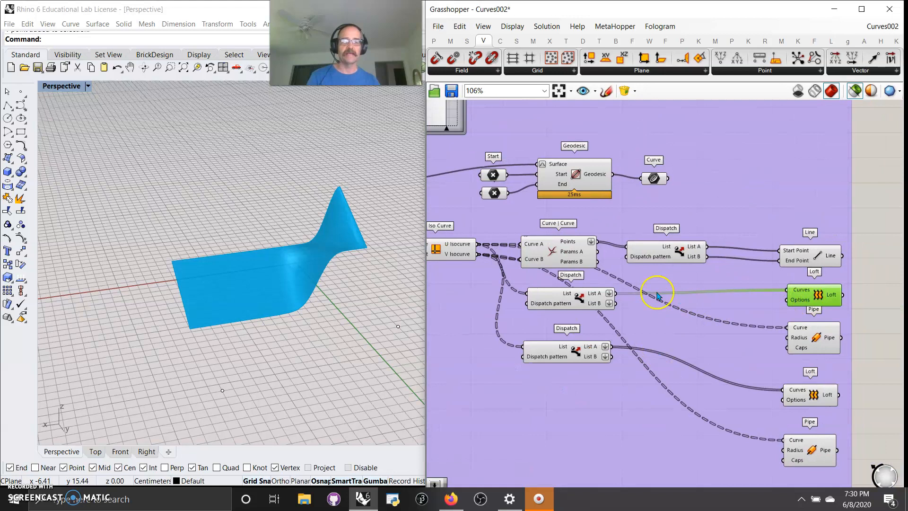
pyautogui.moveTo(468, 291); pyautogui.dragTo(481, 291, button='right')
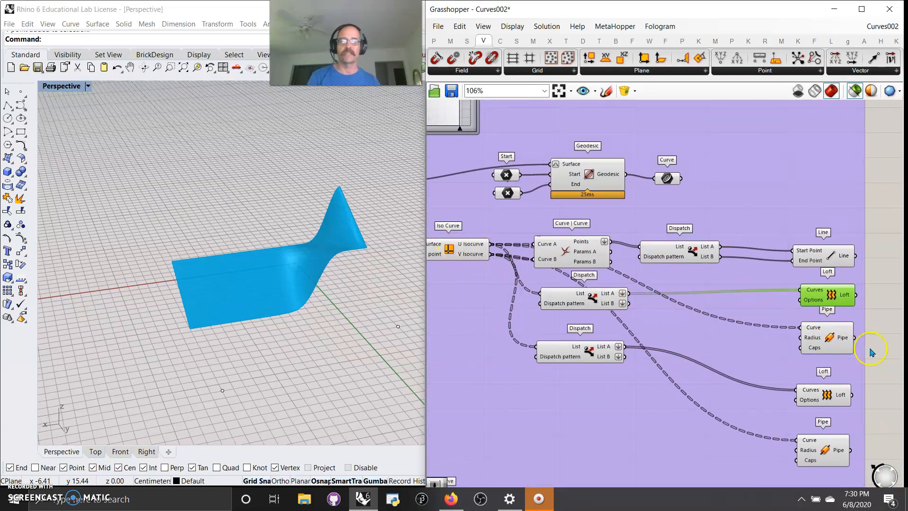
# Preview the upper Pipe together with the upper Loft and raise the upper MD Slider's horizontal value toward its maximum
pyautogui.click(835, 344)
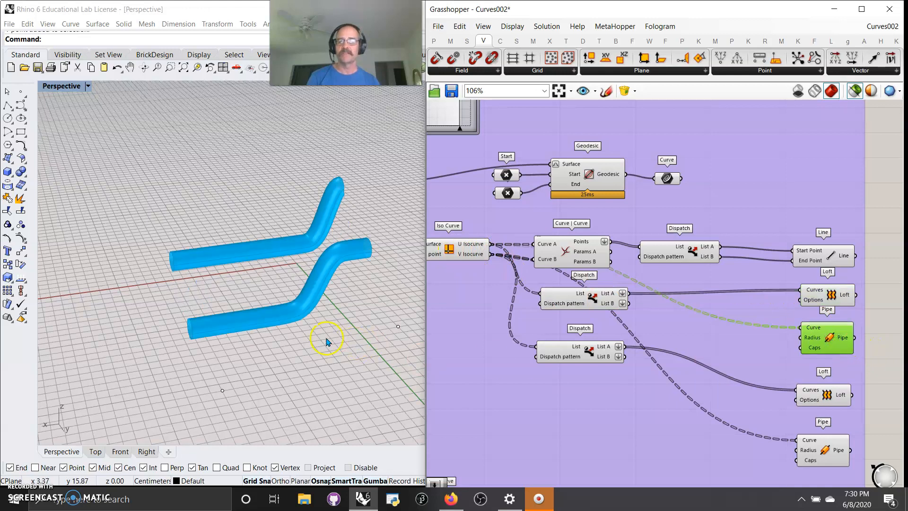
pyautogui.keyDown('shift'); pyautogui.click(837, 295); pyautogui.keyUp('shift')
pyautogui.moveTo(264, 350)
pyautogui.mouseDown(button='right')
pyautogui.moveTo(279, 349)
pyautogui.moveTo(264, 347)
pyautogui.mouseUp(button='right')
pyautogui.moveTo(450, 349); pyautogui.dragTo(669, 341, button='right')
pyautogui.moveTo(556, 257); pyautogui.dragTo(620, 263)
pyautogui.moveTo(739, 384); pyautogui.dragTo(558, 316, button='right')
# Preview only the lower Loft and Pipe components together and view them from another angle
pyautogui.moveTo(745, 361); pyautogui.dragTo(640, 359, button='right')
pyautogui.moveTo(797, 426)
pyautogui.mouseDown()
pyautogui.moveTo(726, 310)
pyautogui.moveTo(787, 421)
pyautogui.mouseUp()
pyautogui.click(834, 364)
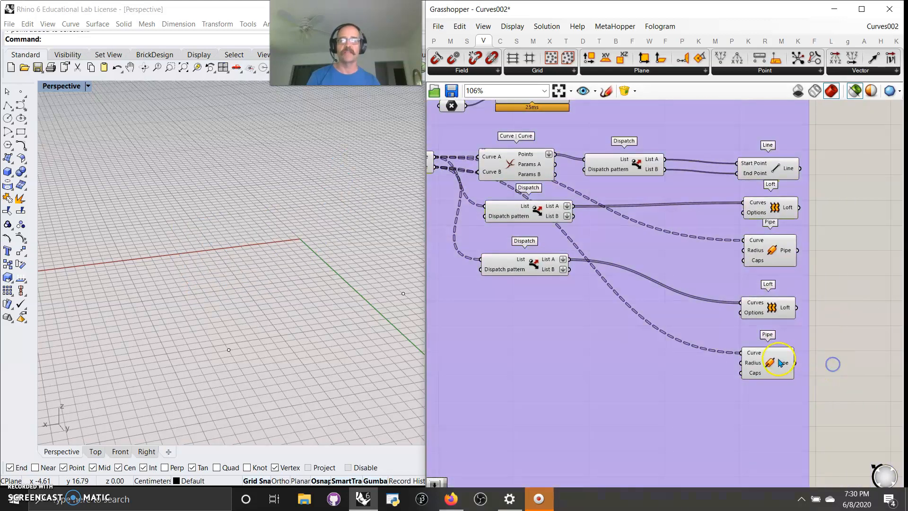
pyautogui.moveTo(831, 392); pyautogui.dragTo(762, 300)
pyautogui.moveTo(290, 310); pyautogui.dragTo(325, 317, button='right')
# Preview both Loft and both Pipe components together, examine them from several angles, and clear the selection
pyautogui.moveTo(841, 406); pyautogui.dragTo(765, 193)
pyautogui.moveTo(402, 325); pyautogui.dragTo(318, 333, button='right')
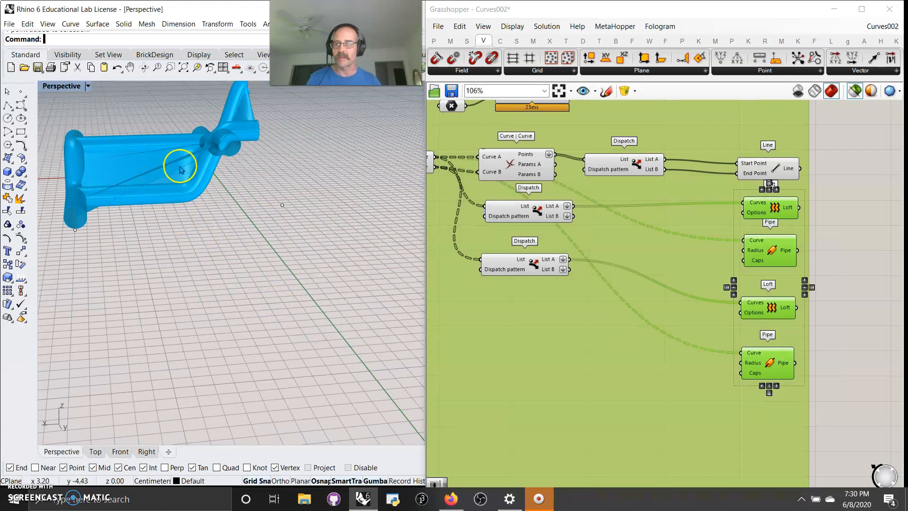
pyautogui.moveTo(232, 242); pyautogui.dragTo(232, 244, button='right')
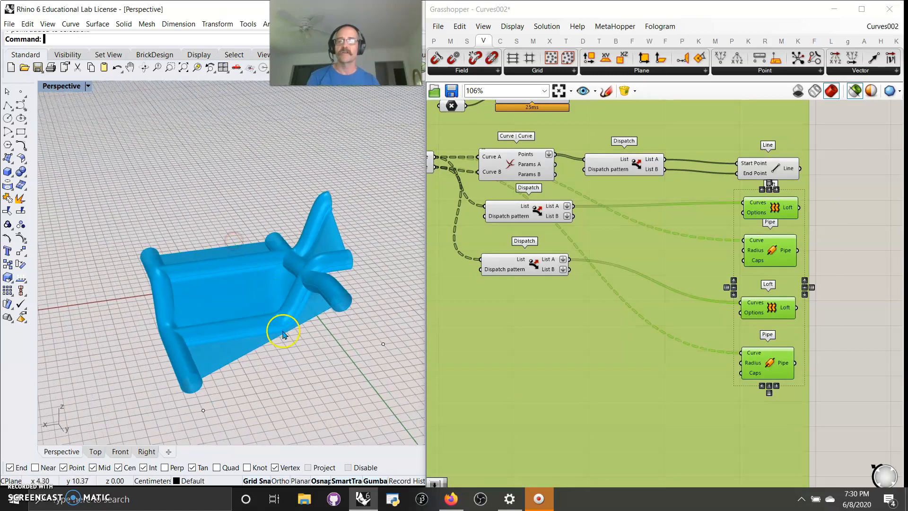
pyautogui.click(855, 342)
# Preview Iso Curve again, shift its lower MD Slider slightly upward on the canvas, and set that slider to 0.22 ; 0.27
pyautogui.moveTo(600, 352); pyautogui.dragTo(682, 345, button='right')
pyautogui.scroll(-3, 674, 328)
pyautogui.click(547, 224)
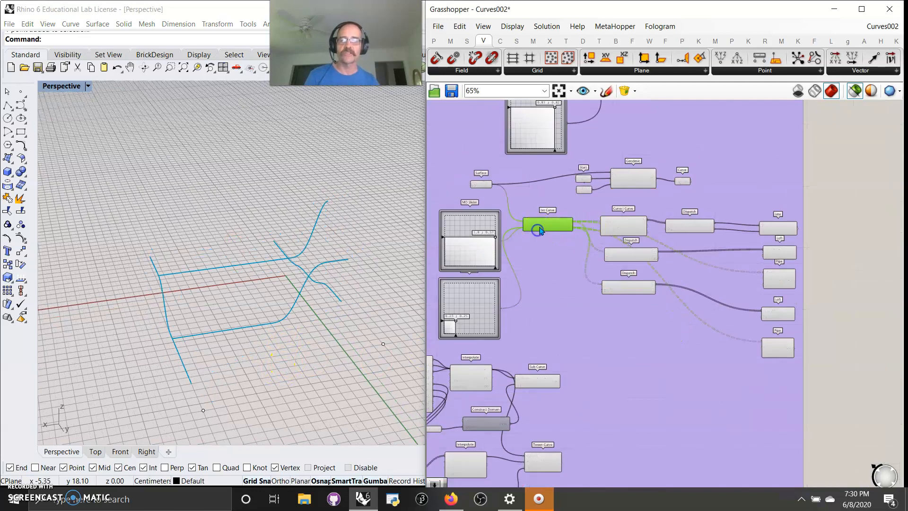
pyautogui.moveTo(456, 318); pyautogui.dragTo(458, 321)
pyautogui.click(548, 227)
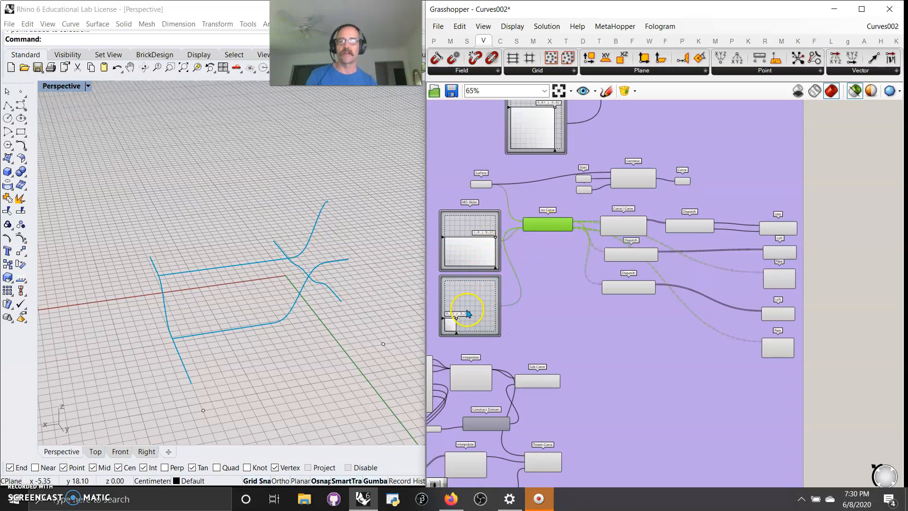
pyautogui.moveTo(457, 319)
pyautogui.mouseDown()
pyautogui.moveTo(463, 314)
pyautogui.moveTo(457, 318)
pyautogui.mouseUp()
# Preview the Populate 2D points and the upper Interpolate curve made from them
pyautogui.moveTo(544, 336); pyautogui.dragTo(671, 203, button='right')
pyautogui.scroll(3, 576, 305)
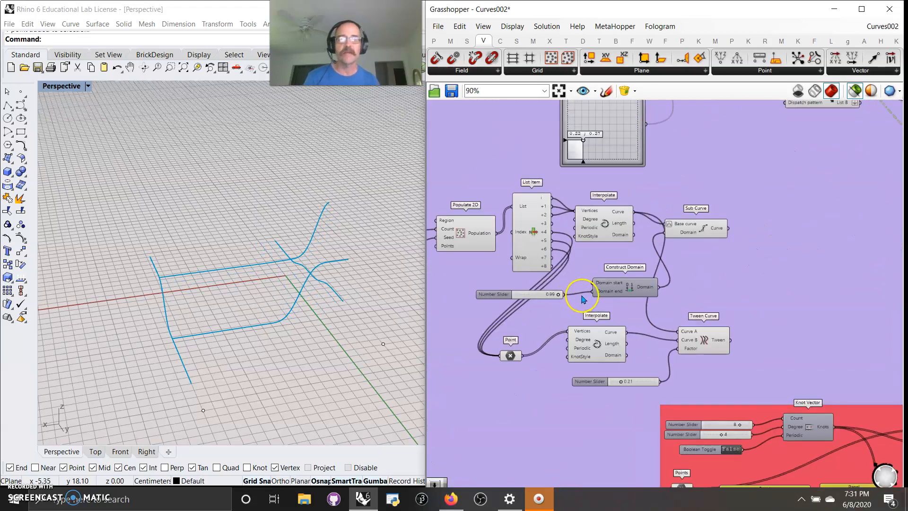
pyautogui.click(596, 239)
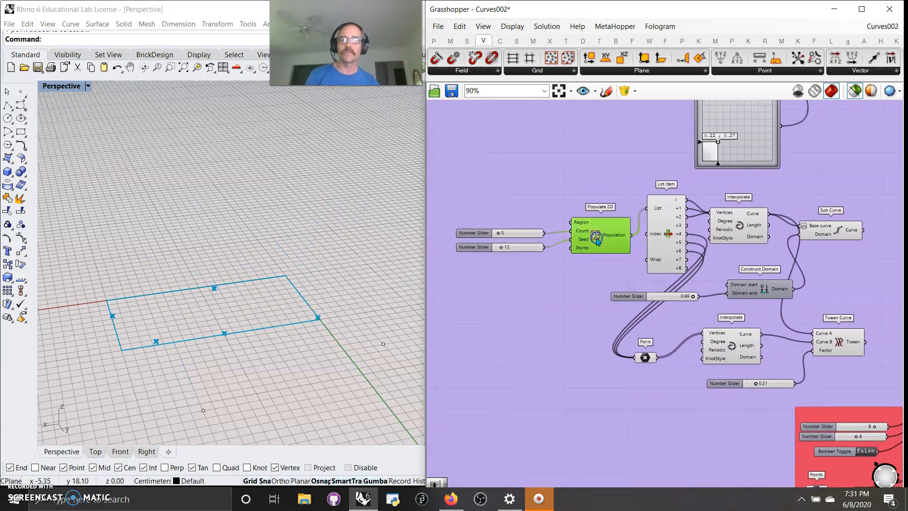
pyautogui.click(743, 228)
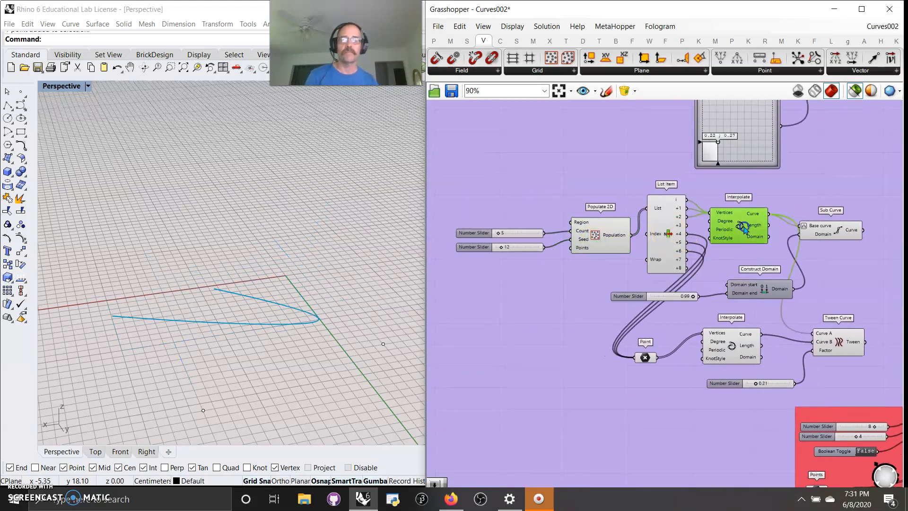
# Preview Sub Curve and vary the Construct Domain end slider, finishing at 1.00
pyautogui.moveTo(751, 257); pyautogui.dragTo(726, 248, button='right')
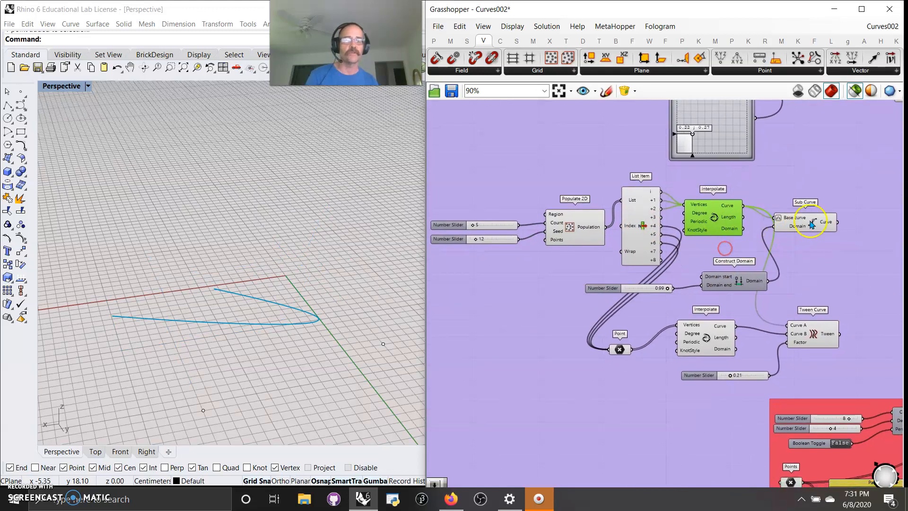
pyautogui.click(807, 226)
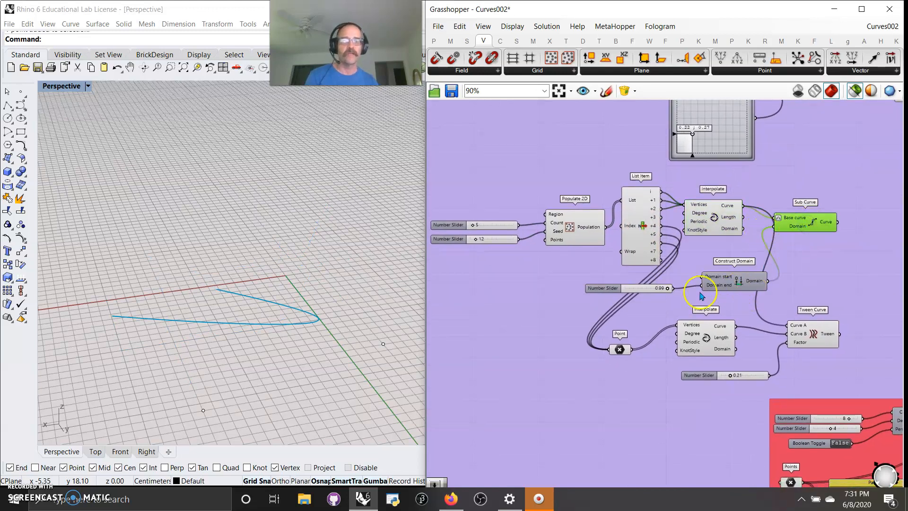
pyautogui.moveTo(645, 289)
pyautogui.mouseDown()
pyautogui.moveTo(618, 292)
pyautogui.moveTo(656, 294)
pyautogui.mouseUp()
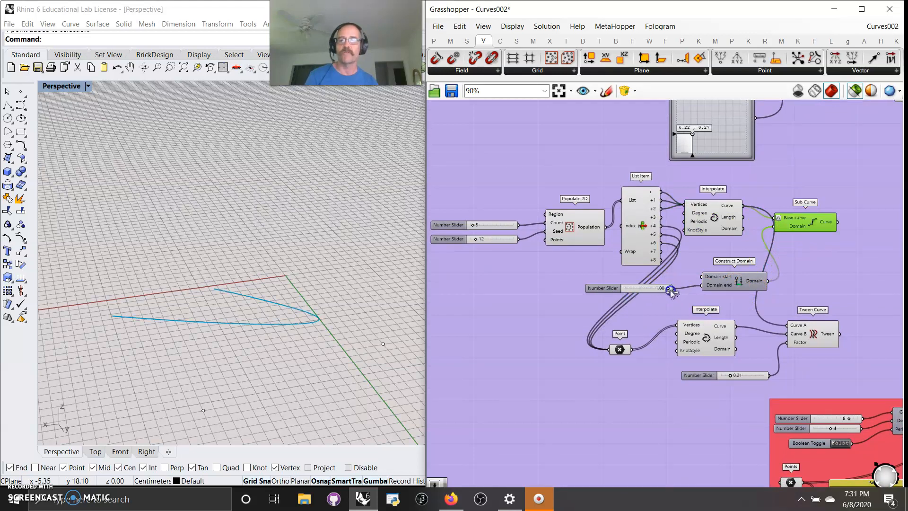
pyautogui.moveTo(669, 291); pyautogui.dragTo(668, 288)
# Preview the Point component, the lower Interpolate curve and Tween Curve one after another
pyautogui.click(620, 351)
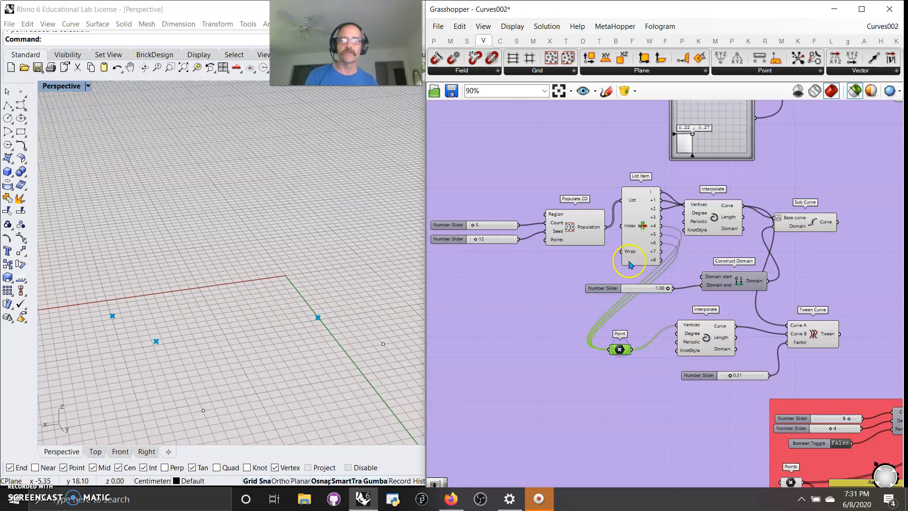
pyautogui.click(717, 344)
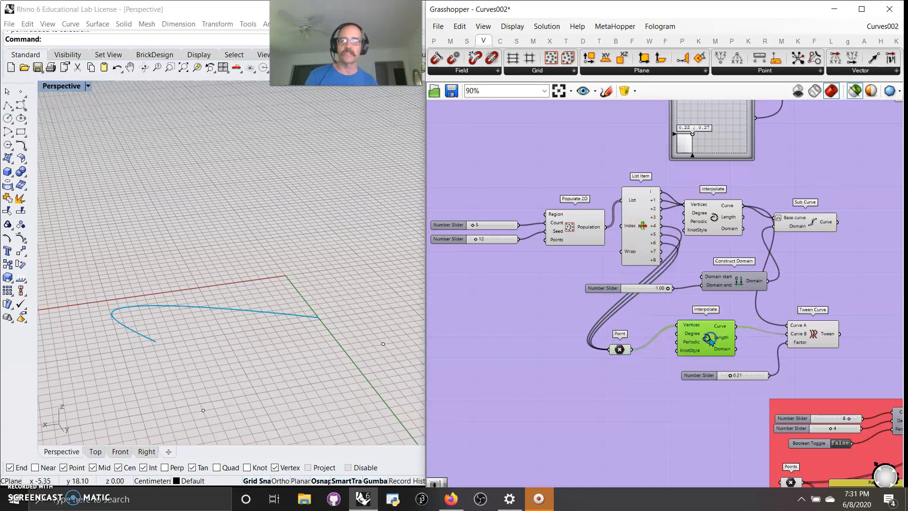
pyautogui.click(813, 336)
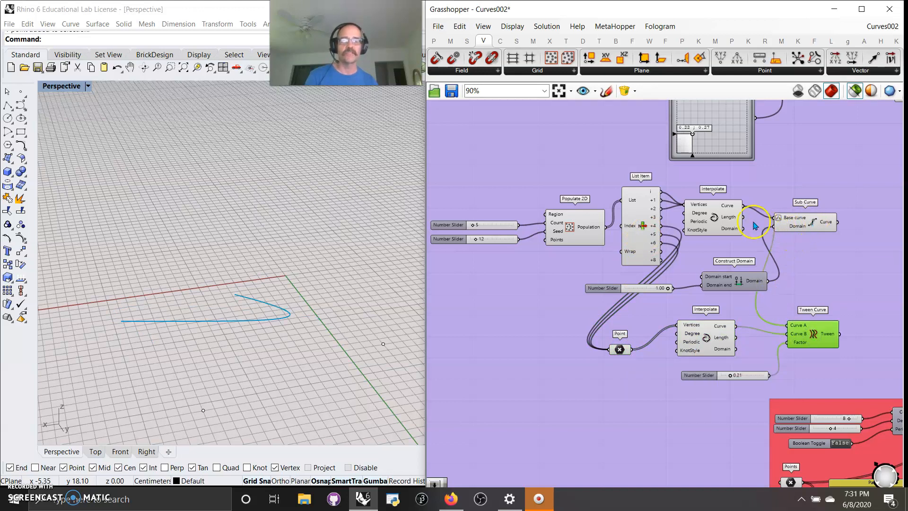
# Preview both Interpolate curves together with Tween Curve, view them close up, and set the tween factor to 0.58
pyautogui.click(708, 222)
pyautogui.keyDown('shift'); pyautogui.click(712, 343); pyautogui.keyUp('shift')
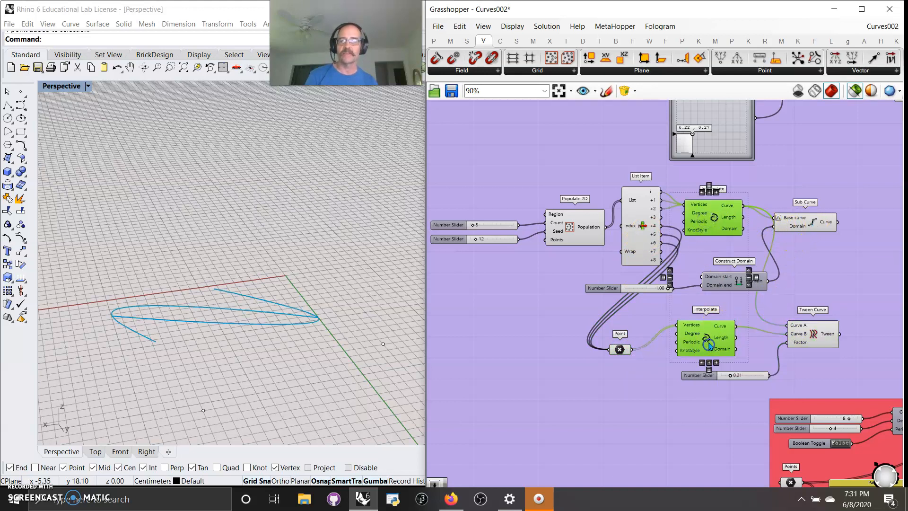
pyautogui.keyDown('shift'); pyautogui.click(819, 335); pyautogui.keyUp('shift')
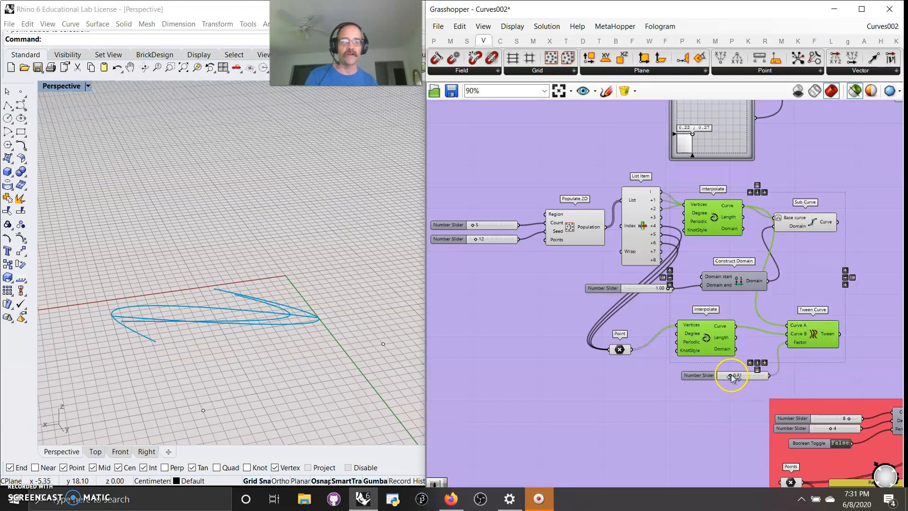
pyautogui.moveTo(731, 376)
pyautogui.mouseDown()
pyautogui.moveTo(776, 375)
pyautogui.moveTo(721, 379)
pyautogui.moveTo(745, 376)
pyautogui.mouseUp()
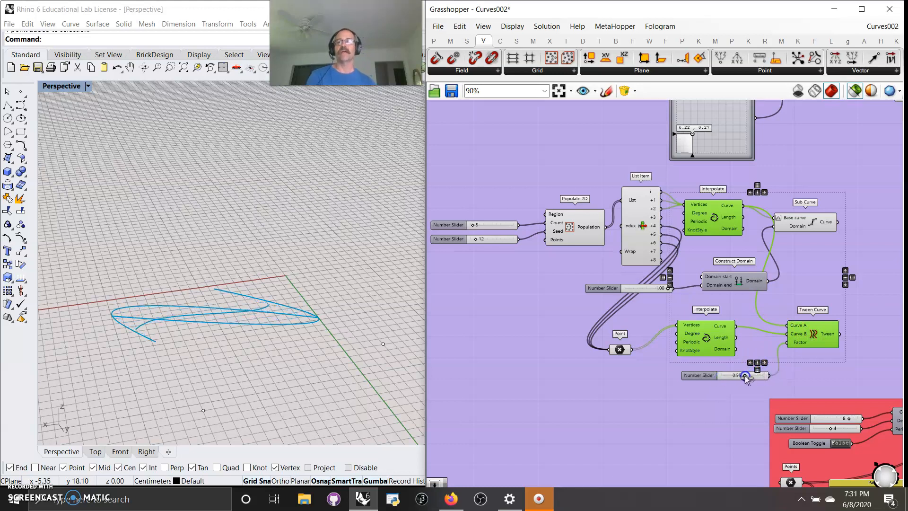
pyautogui.moveTo(142, 334); pyautogui.dragTo(169, 334, button='right')
pyautogui.moveTo(320, 340); pyautogui.dragTo(318, 341, button='right')
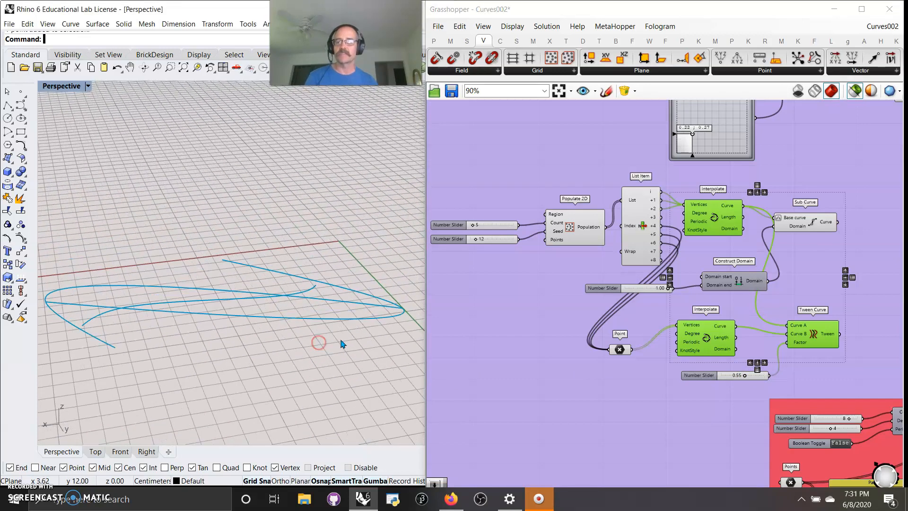
pyautogui.moveTo(745, 377)
pyautogui.mouseDown()
pyautogui.moveTo(725, 377)
pyautogui.moveTo(755, 377)
pyautogui.moveTo(746, 376)
pyautogui.mouseUp()
# Preview the Nurbs Curve PWK component and bring its whole curve into view
pyautogui.moveTo(736, 439); pyautogui.dragTo(464, 243, button='right')
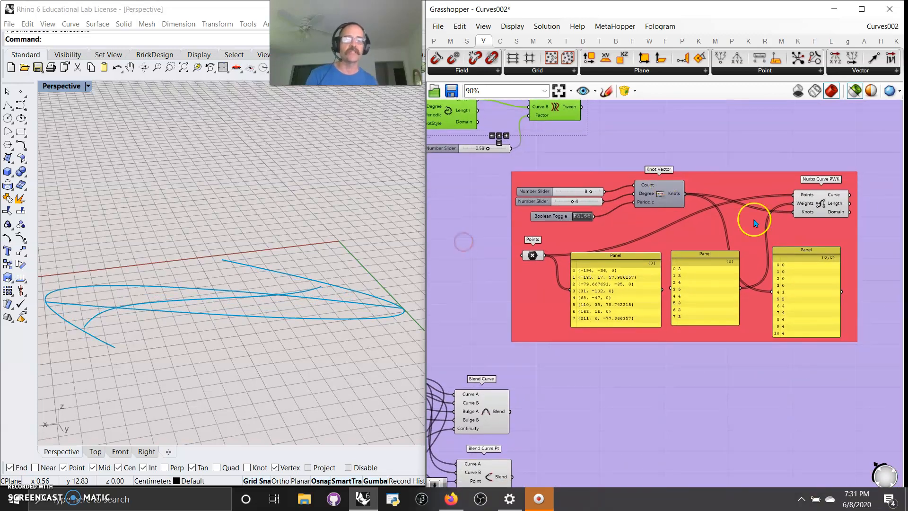
pyautogui.click(821, 209)
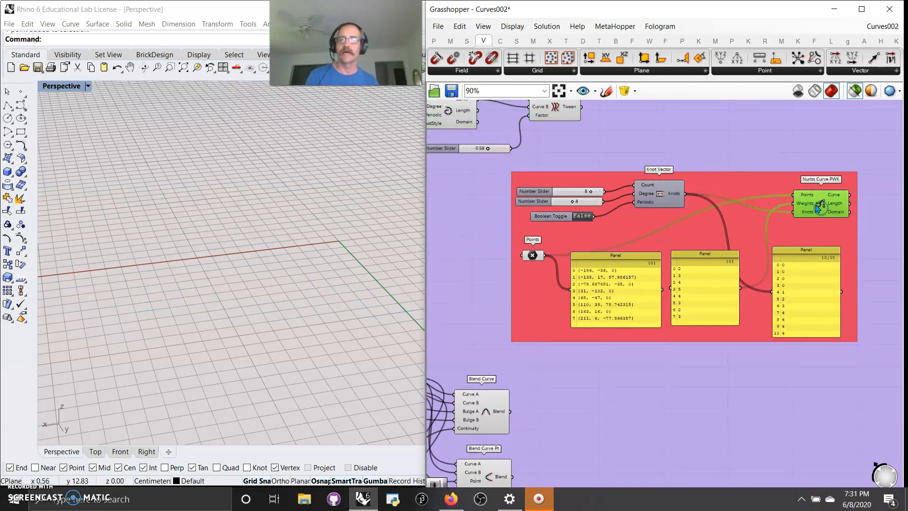
pyautogui.scroll(-5, 198, 208)
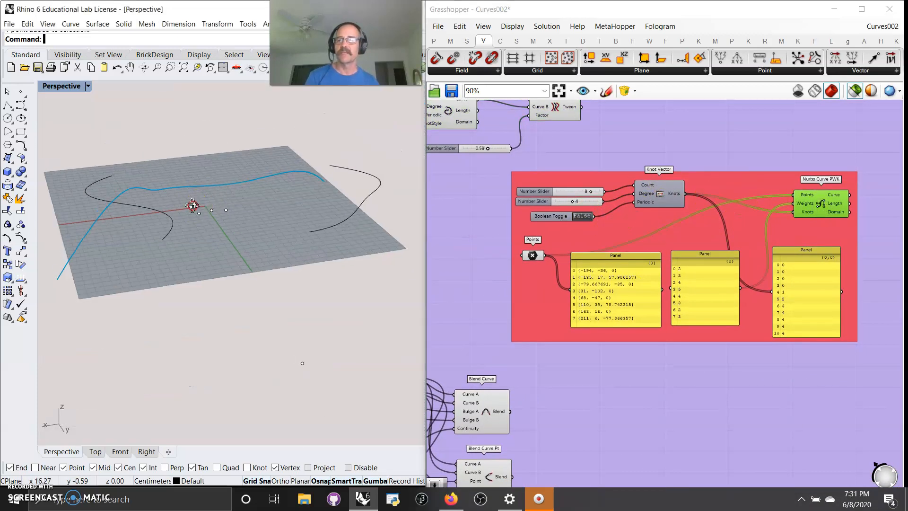
# Preview the control points held by the Points component that feeds Nurbs Curve PWK
pyautogui.moveTo(193, 205); pyautogui.dragTo(413, 242, button='right')
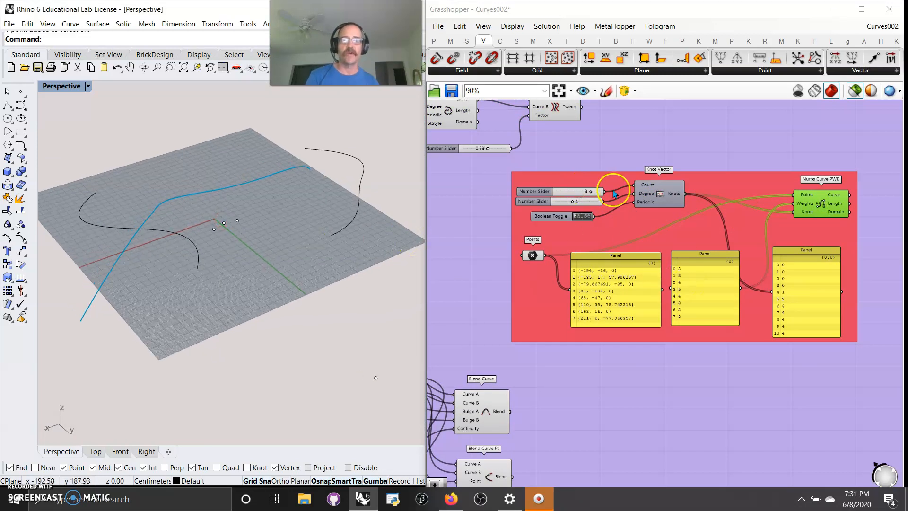
pyautogui.click(532, 256)
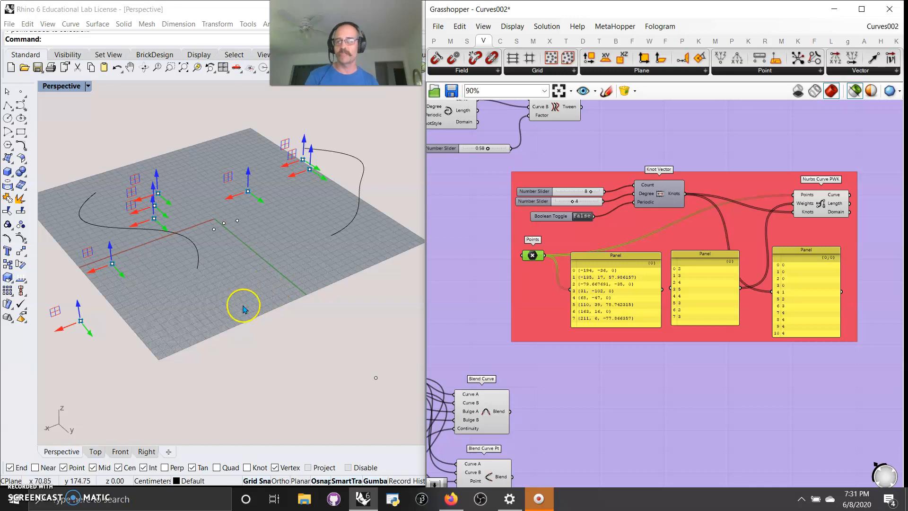
pyautogui.moveTo(244, 309); pyautogui.dragTo(215, 324, button='right')
# Hide the two S-shaped curves in the Rhino viewport so the Nurbs Curve PWK control points stand alone
pyautogui.moveTo(344, 308); pyautogui.dragTo(131, 266)
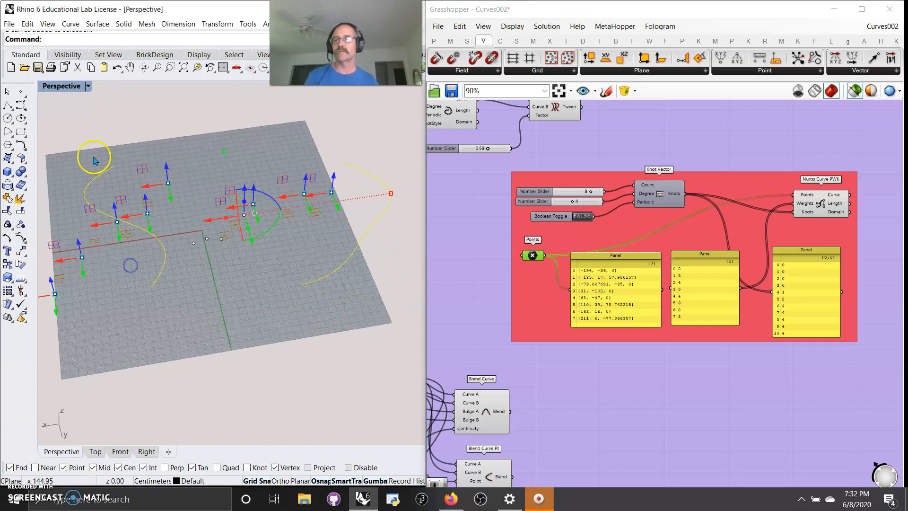
pyautogui.click(61, 52)
pyautogui.click(11, 69)
pyautogui.moveTo(194, 299); pyautogui.dragTo(196, 300, button='right')
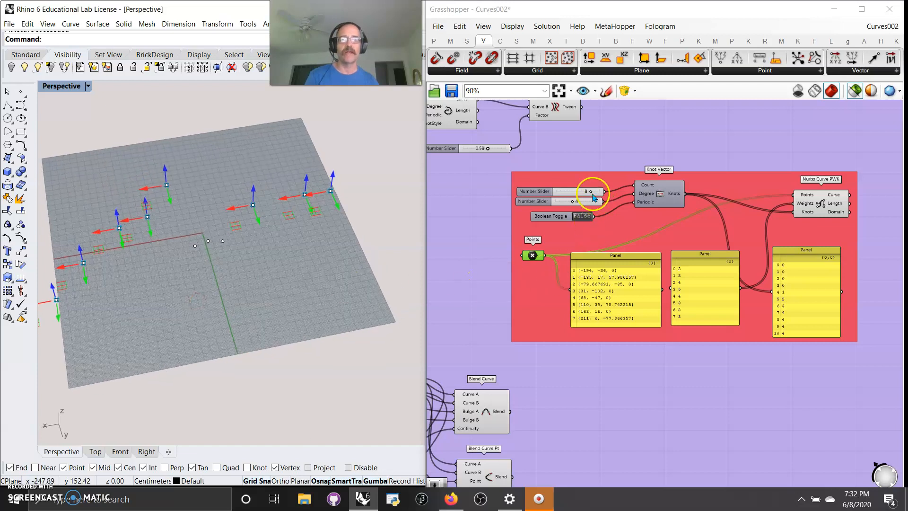
pyautogui.moveTo(643, 187)
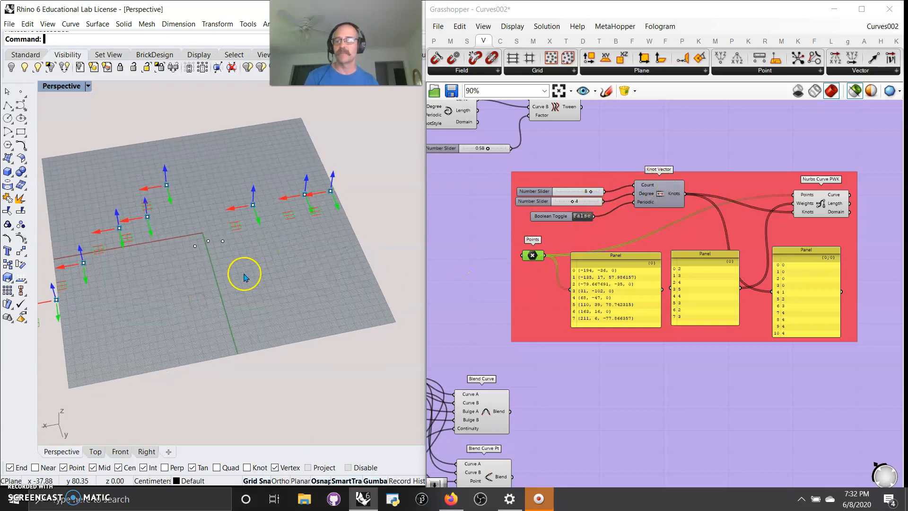
pyautogui.moveTo(243, 345); pyautogui.dragTo(277, 373, button='right')
pyautogui.click(833, 195)
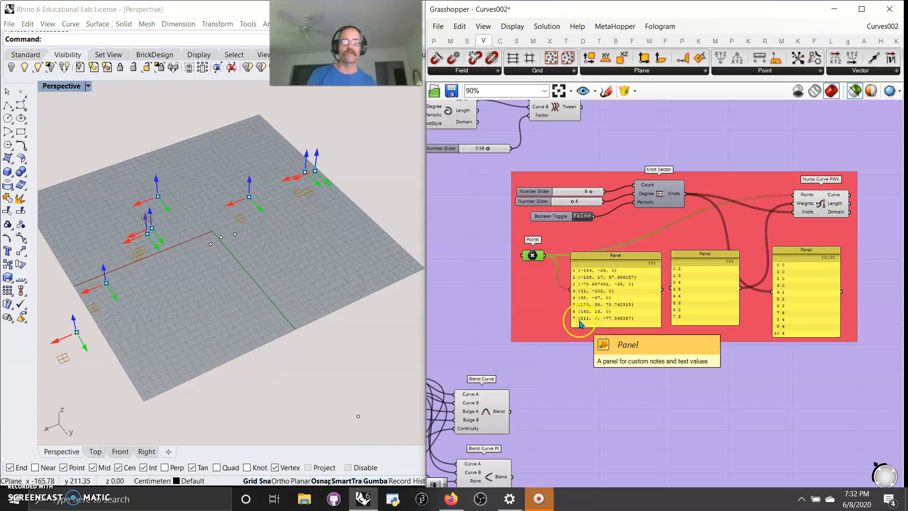
# Ungroup the red group around the Nurbs Curve PWK components and shift the weights panel slightly
pyautogui.moveTo(701, 296); pyautogui.dragTo(709, 275)
pyautogui.scroll(1, 695, 285)
pyautogui.rightClick(683, 246)
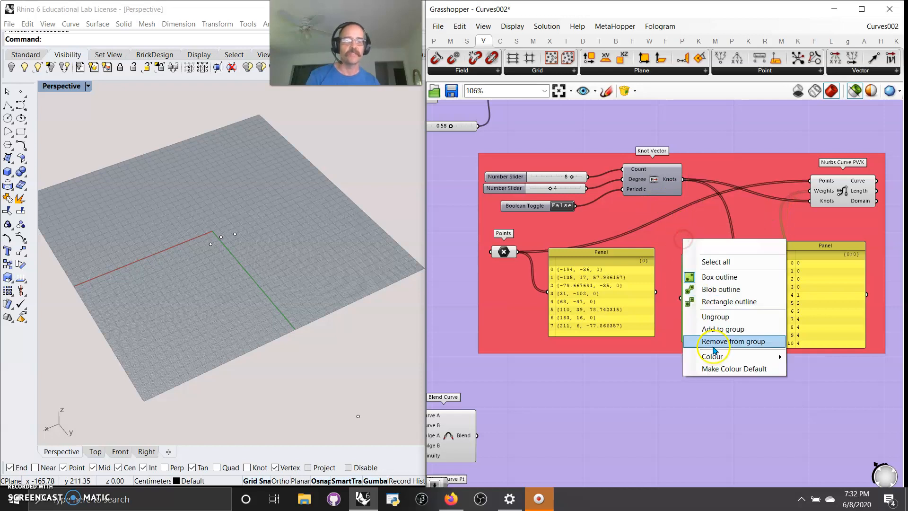
pyautogui.click(721, 315)
pyautogui.moveTo(705, 303)
pyautogui.mouseDown()
pyautogui.moveTo(691, 290)
pyautogui.moveTo(697, 293)
pyautogui.moveTo(695, 263)
pyautogui.moveTo(690, 298)
pyautogui.moveTo(691, 239)
pyautogui.moveTo(703, 316)
pyautogui.moveTo(700, 307)
pyautogui.mouseUp()
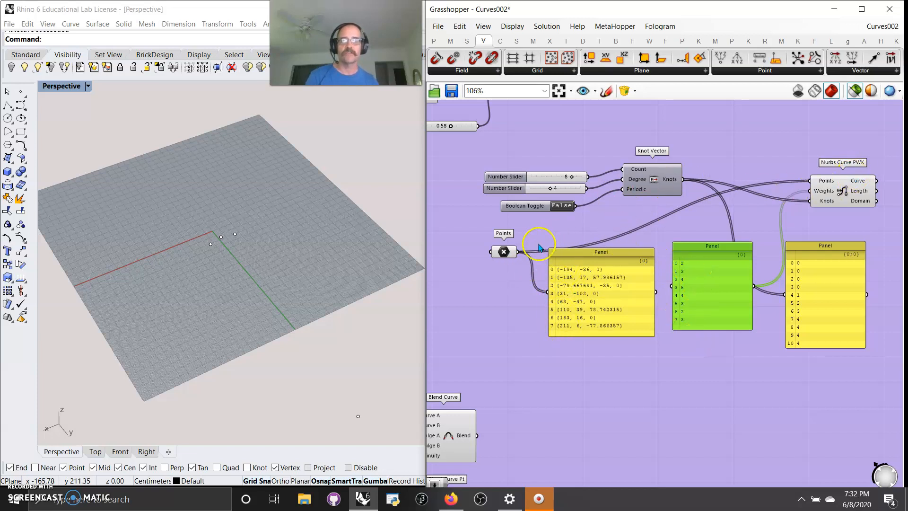
# Preview the Points component again and examine its control points in the Perspective viewport
pyautogui.click(503, 251)
pyautogui.click(306, 279)
pyautogui.moveTo(305, 279); pyautogui.dragTo(307, 281, button='right')
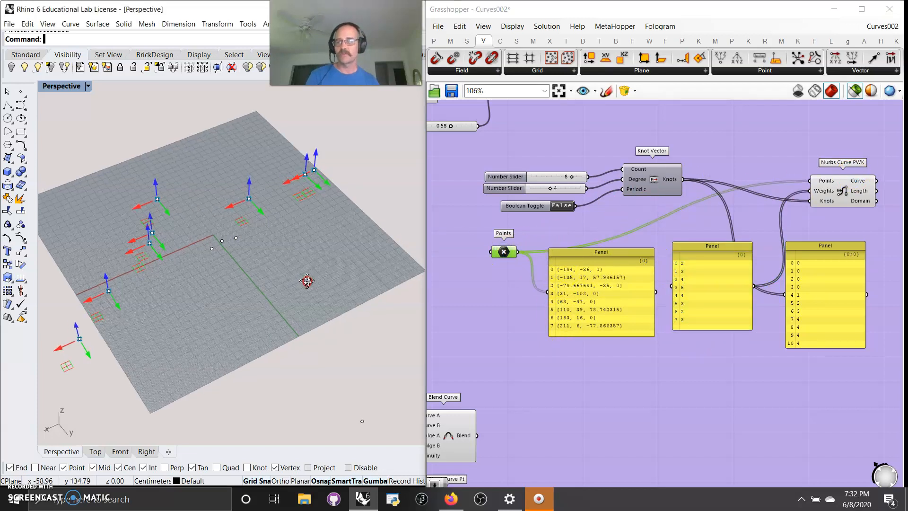
pyautogui.moveTo(375, 267); pyautogui.dragTo(342, 273, button='right')
pyautogui.click(842, 203)
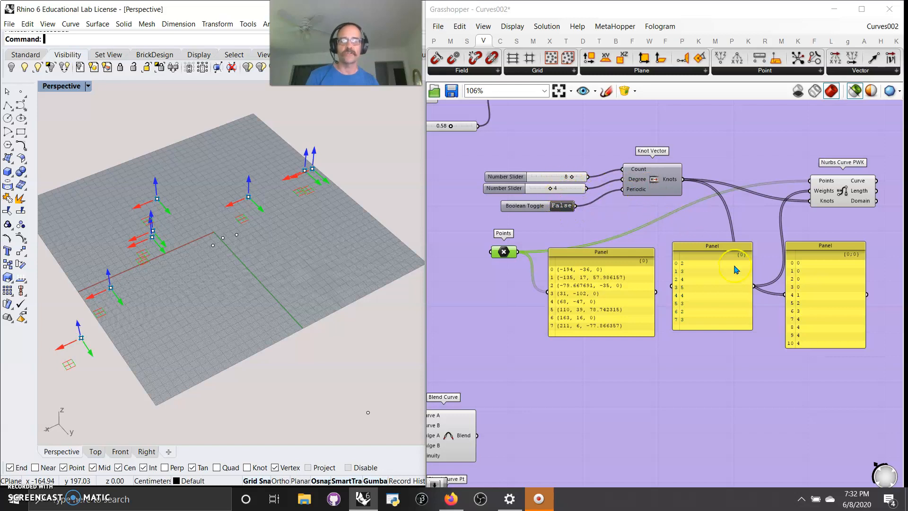
# Move the knots panel beneath the Nurbs Curve PWK component and preview its curve
pyautogui.moveTo(820, 310); pyautogui.dragTo(844, 280)
pyautogui.click(668, 184)
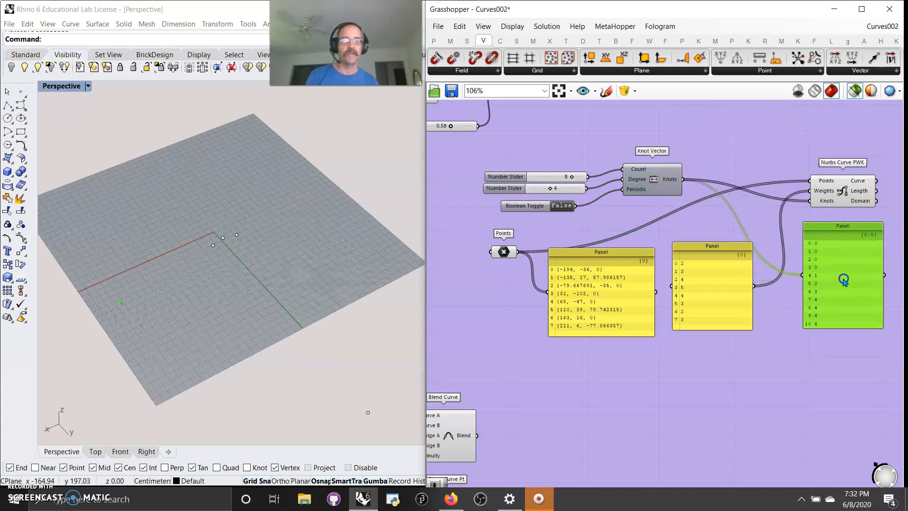
pyautogui.click(830, 194)
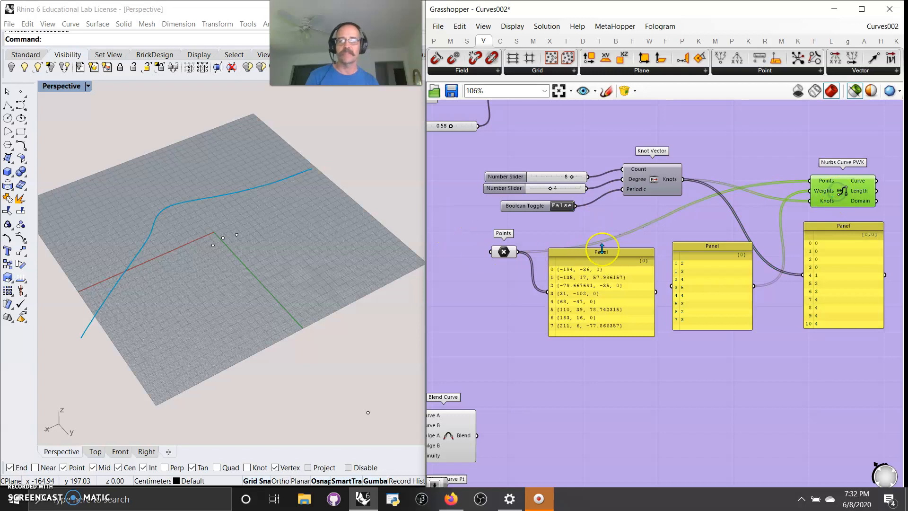
# Vary the Knot Vector degree slider with Nurbs Curve PWK previewed, finishing at 2
pyautogui.click(548, 191)
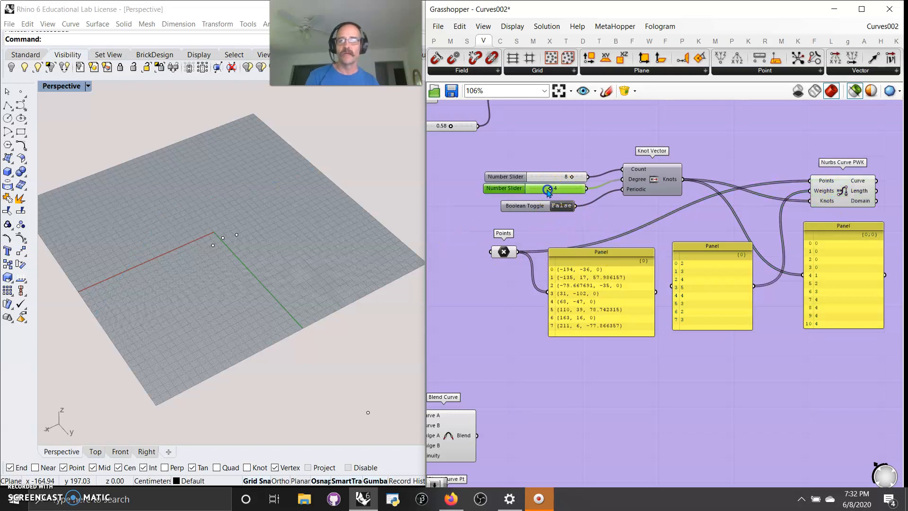
pyautogui.moveTo(551, 190); pyautogui.dragTo(555, 191)
pyautogui.click(832, 189)
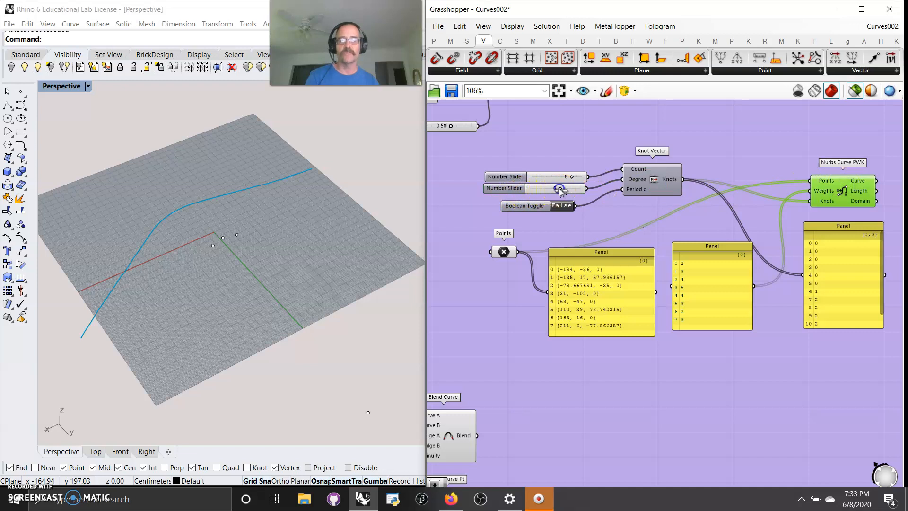
pyautogui.moveTo(564, 189); pyautogui.dragTo(539, 194)
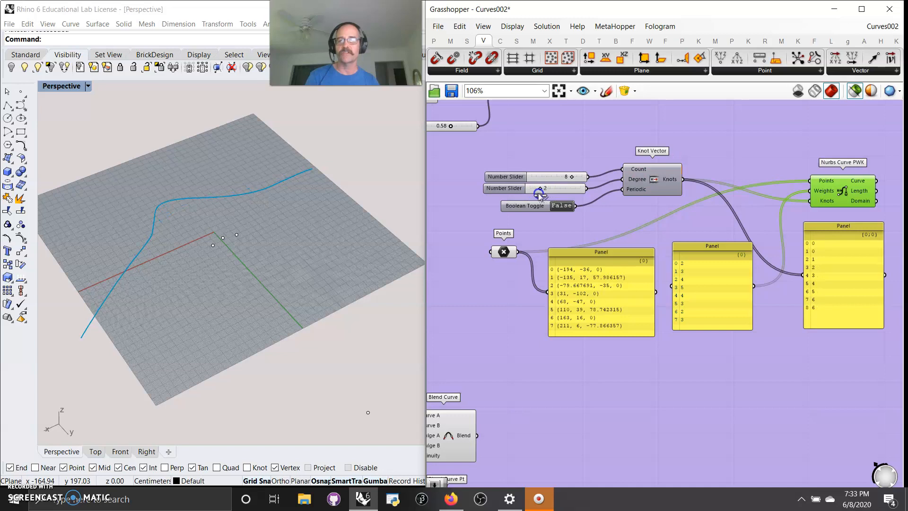
# Preview Points together with the NURBS curve and set the Knot Vector's Periodic toggle to True
pyautogui.click(504, 254)
pyautogui.moveTo(306, 273); pyautogui.dragTo(257, 251, button='right')
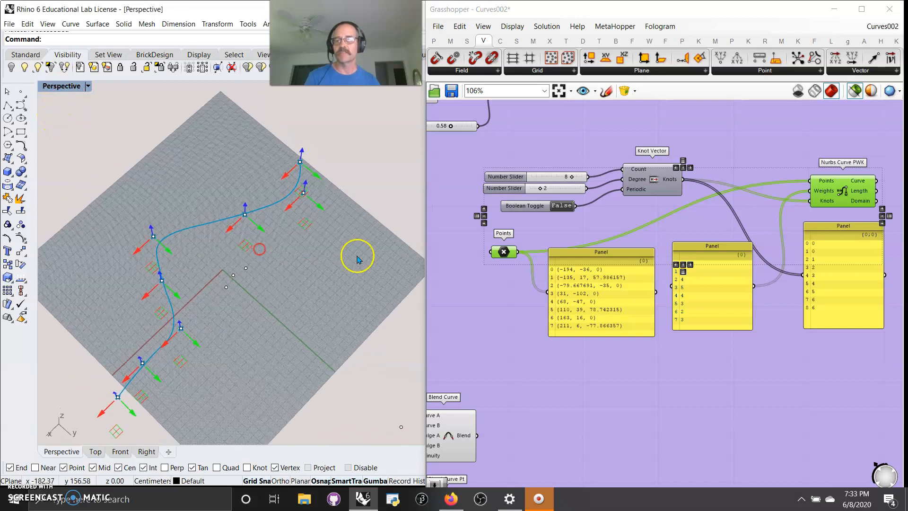
pyautogui.doubleClick(563, 208)
pyautogui.moveTo(540, 189)
pyautogui.mouseDown()
pyautogui.moveTo(555, 191)
pyautogui.moveTo(529, 197)
pyautogui.moveTo(576, 201)
pyautogui.moveTo(539, 201)
pyautogui.mouseUp()
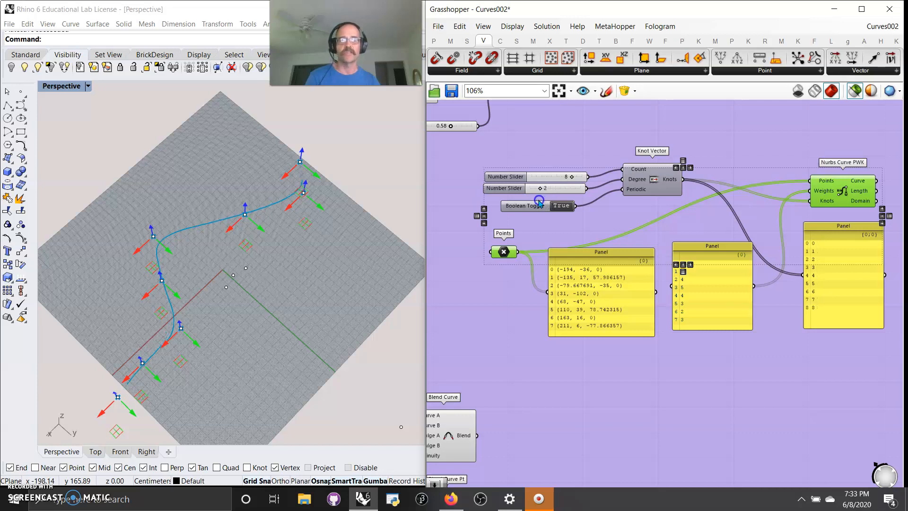
# Group the Knot Vector, Nurbs Curve PWK, Points, slider, toggle and panel components together
pyautogui.moveTo(643, 414); pyautogui.dragTo(648, 345, button='right')
pyautogui.scroll(-4, 644, 355)
pyautogui.moveTo(872, 326); pyautogui.dragTo(548, 192)
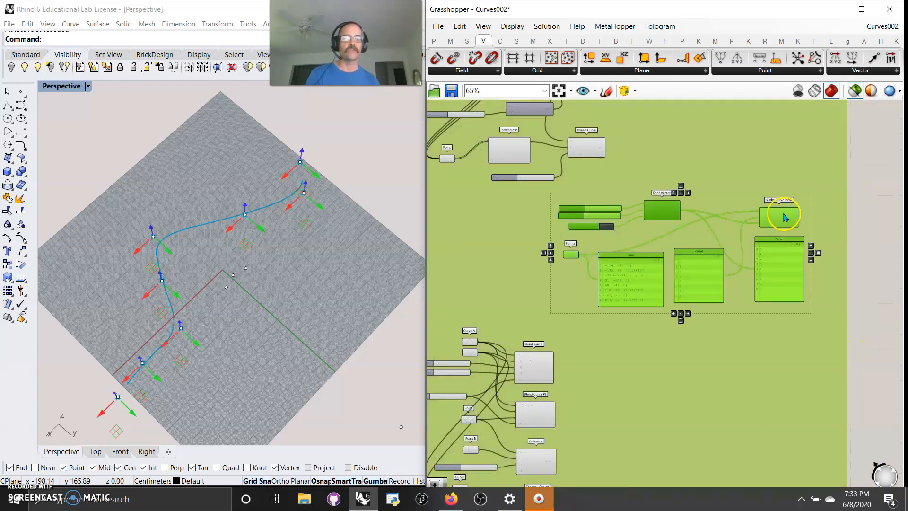
pyautogui.rightClick(866, 201)
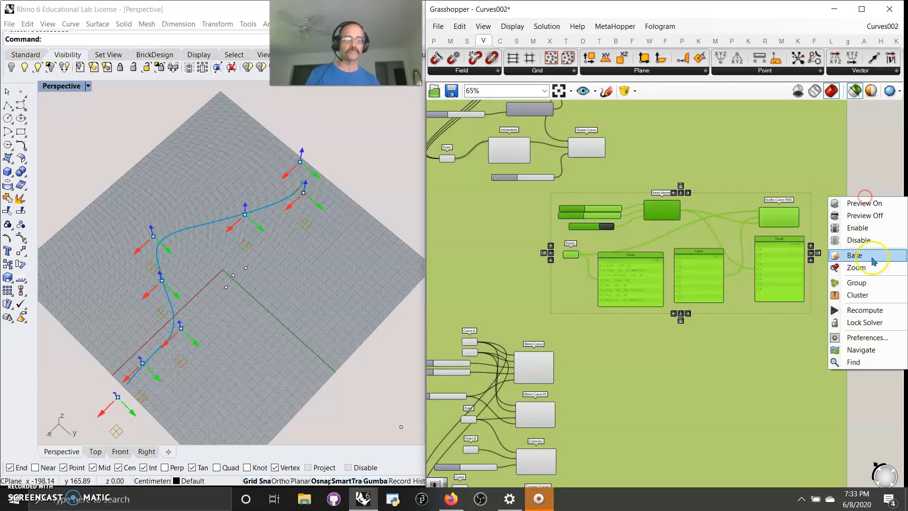
pyautogui.click(859, 284)
# Ungroup the large group surrounding the rest of the definition, keeping the new Nurbs Curve PWK group
pyautogui.rightClick(802, 310)
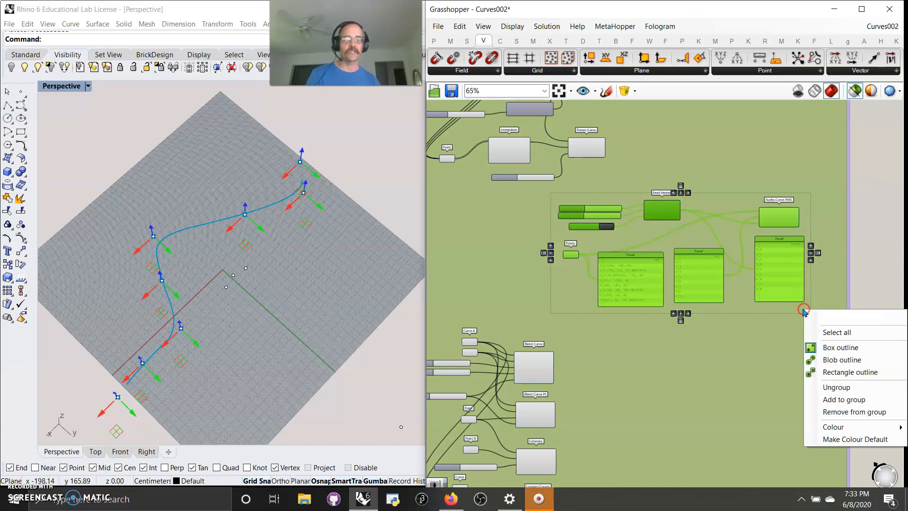
pyautogui.click(887, 256)
pyautogui.rightClick(825, 291)
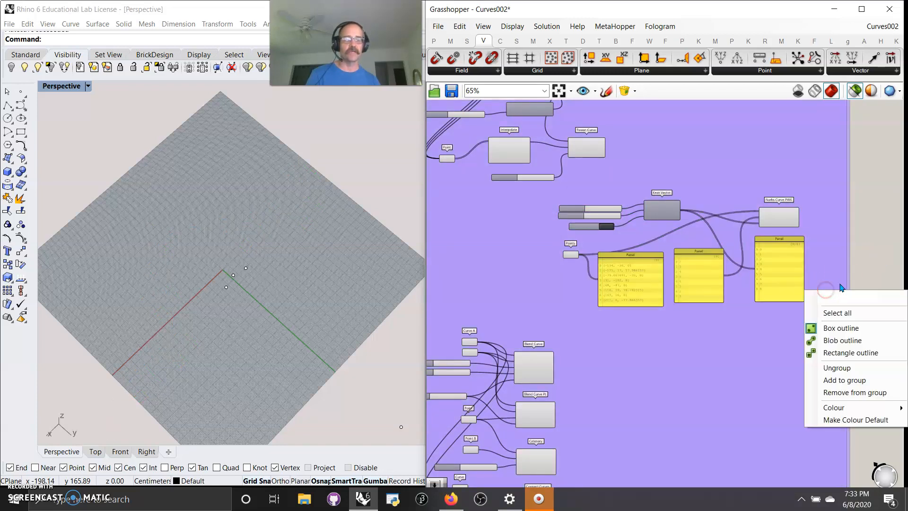
pyautogui.click(826, 328)
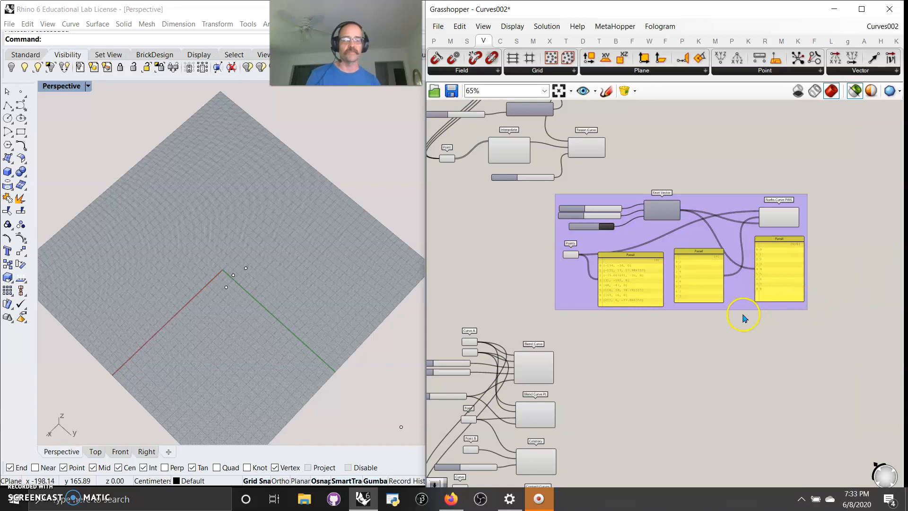
# Preview the Curve A and Curve B inputs of the Blend Curve component one after another
pyautogui.scroll(5, 671, 363)
pyautogui.moveTo(580, 356); pyautogui.dragTo(500, 497, button='right')
pyautogui.scroll(-3, 675, 151)
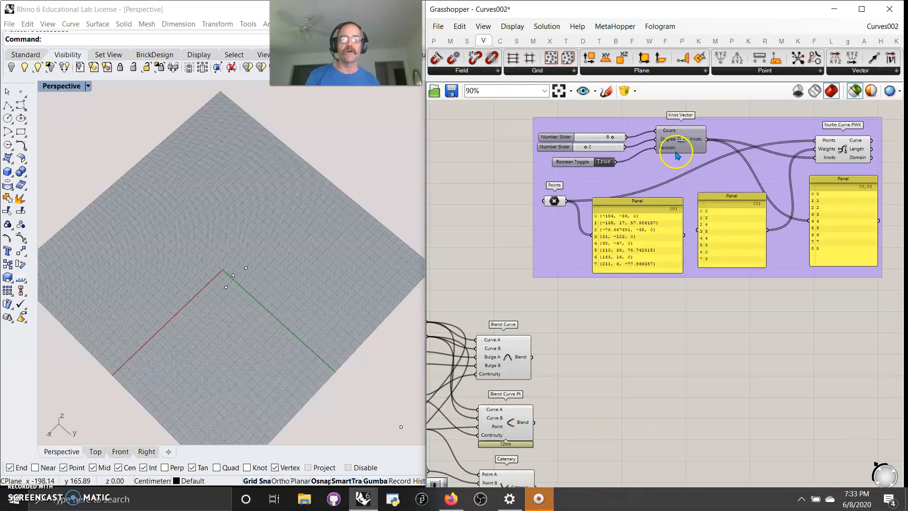
pyautogui.scroll(-1, 678, 155)
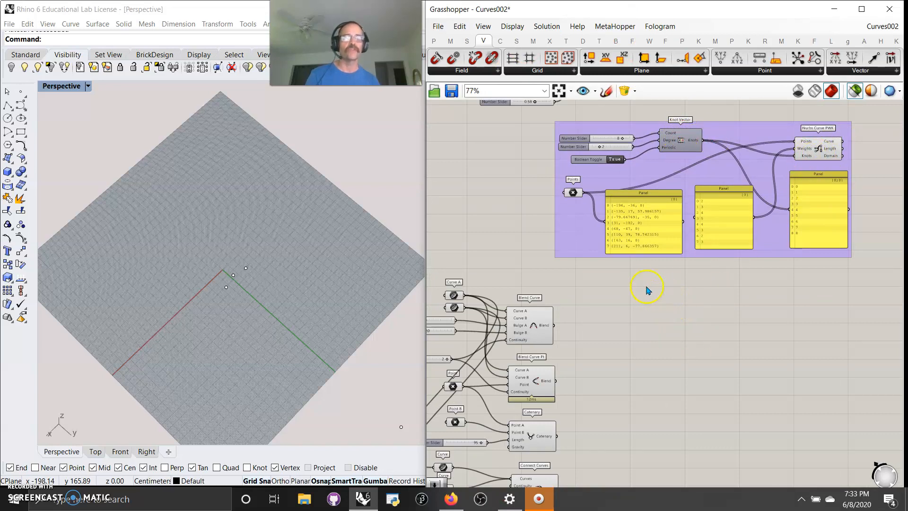
pyautogui.moveTo(641, 309); pyautogui.dragTo(694, 244, button='right')
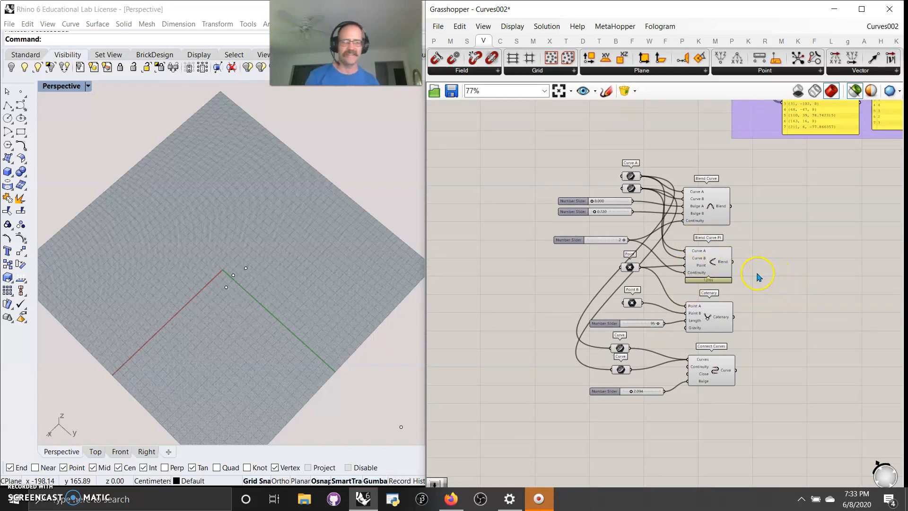
pyautogui.scroll(2, 759, 261)
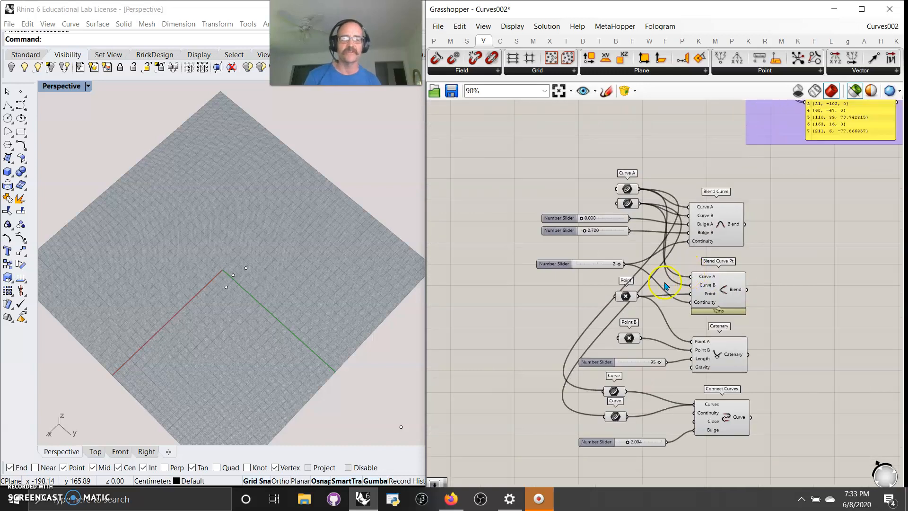
pyautogui.scroll(3, 680, 276)
pyautogui.moveTo(661, 266)
pyautogui.mouseDown(button='right')
pyautogui.moveTo(658, 274)
pyautogui.moveTo(648, 255)
pyautogui.mouseUp(button='right')
pyautogui.scroll(-3, 649, 248)
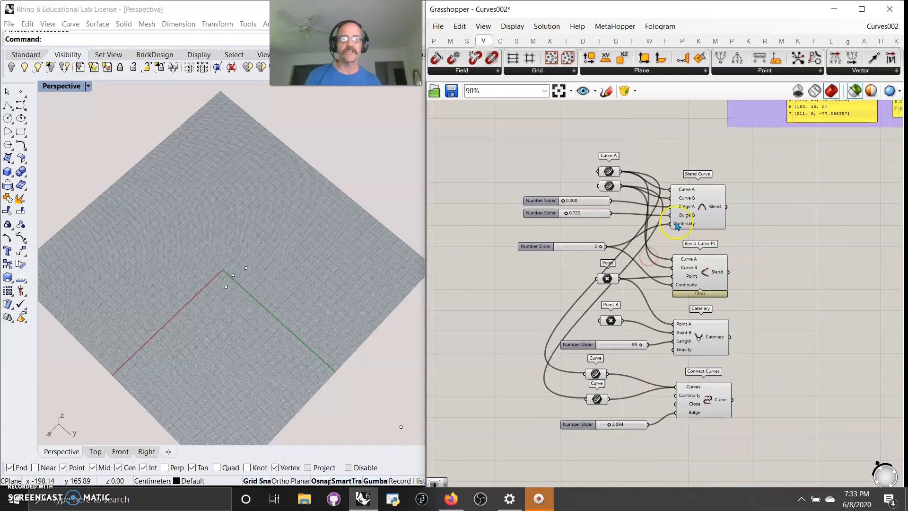
pyautogui.click(610, 172)
pyautogui.click(608, 186)
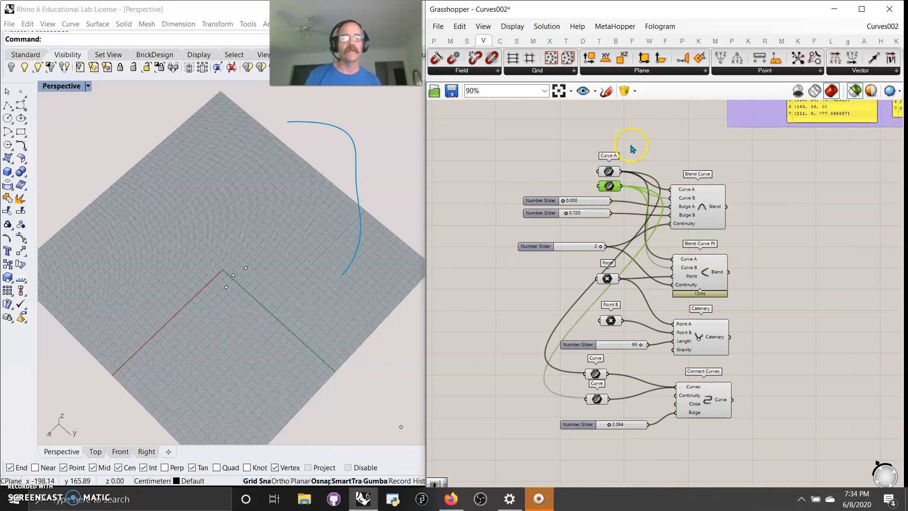
# Turn preview off for all components above the Blend Curve set, including the Nurbs Curve PWK group
pyautogui.scroll(-5, 643, 144)
pyautogui.moveTo(654, 142); pyautogui.dragTo(634, 347, button='right')
pyautogui.scroll(-4, 634, 348)
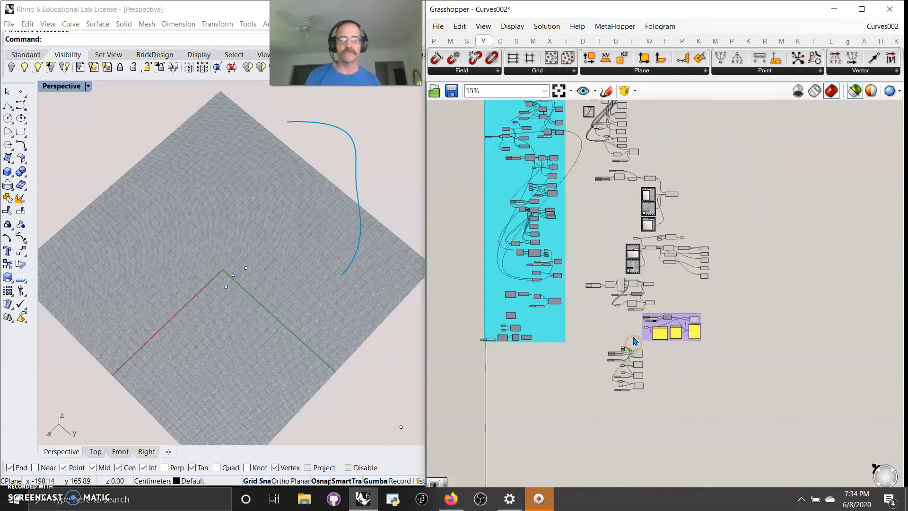
pyautogui.moveTo(690, 342); pyautogui.dragTo(537, 178)
pyautogui.rightClick(711, 254)
pyautogui.click(750, 274)
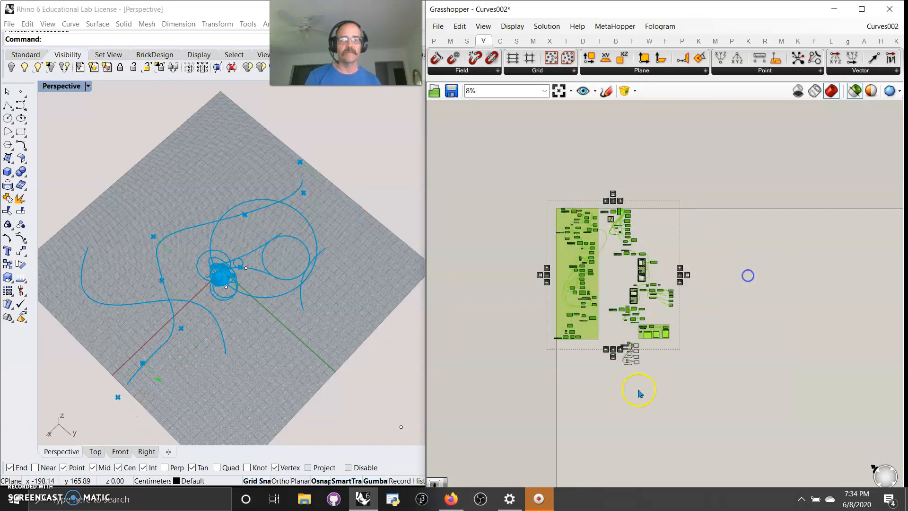
pyautogui.scroll(4, 608, 378)
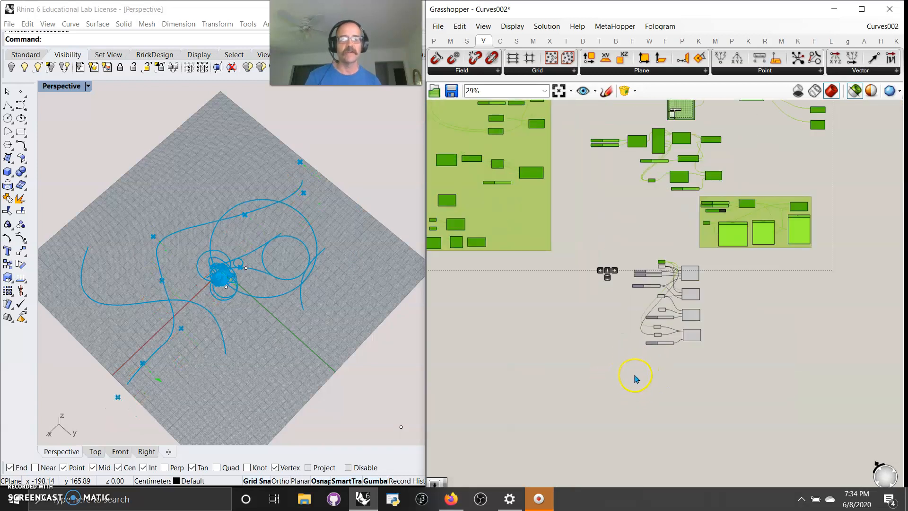
pyautogui.moveTo(852, 215); pyautogui.dragTo(850, 215, button='right')
pyautogui.rightClick(862, 216)
pyautogui.click(857, 229)
pyautogui.click(781, 308)
# Turn preview on for the Blend Curve, Blend Curve Pt, Catenary and Connect Curves set, and disable the selected-only preview mode
pyautogui.moveTo(713, 365); pyautogui.dragTo(623, 261)
pyautogui.rightClick(637, 262)
pyautogui.click(662, 276)
pyautogui.click(586, 319)
pyautogui.scroll(5, 654, 271)
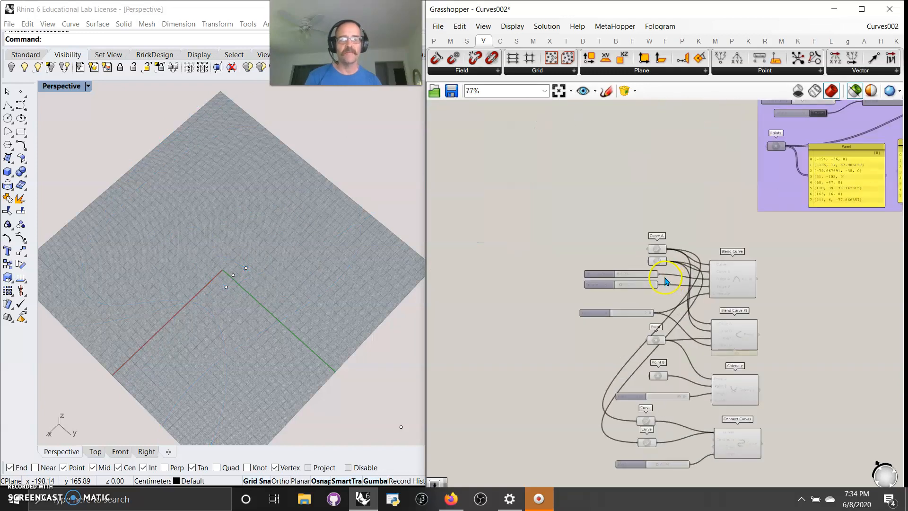
pyautogui.click(853, 92)
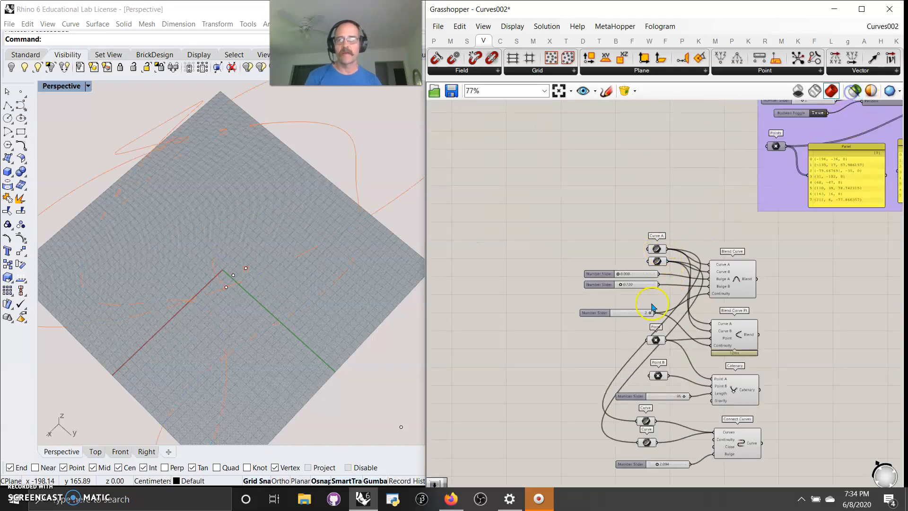
# Select Curve A and Curve B together and view both source curves against the blend previews
pyautogui.click(657, 249)
pyautogui.click(657, 260)
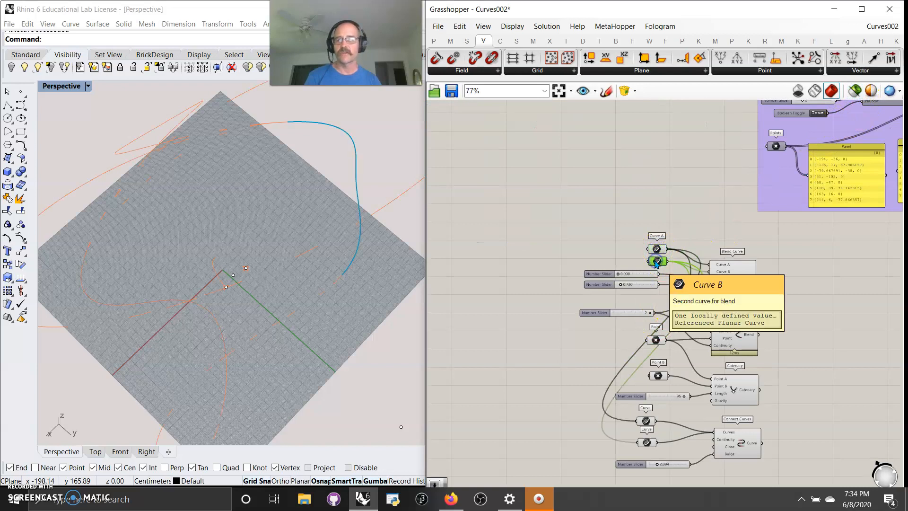
pyautogui.keyDown('shift'); pyautogui.click(660, 248); pyautogui.keyUp('shift')
pyautogui.moveTo(398, 270); pyautogui.dragTo(292, 334, button='right')
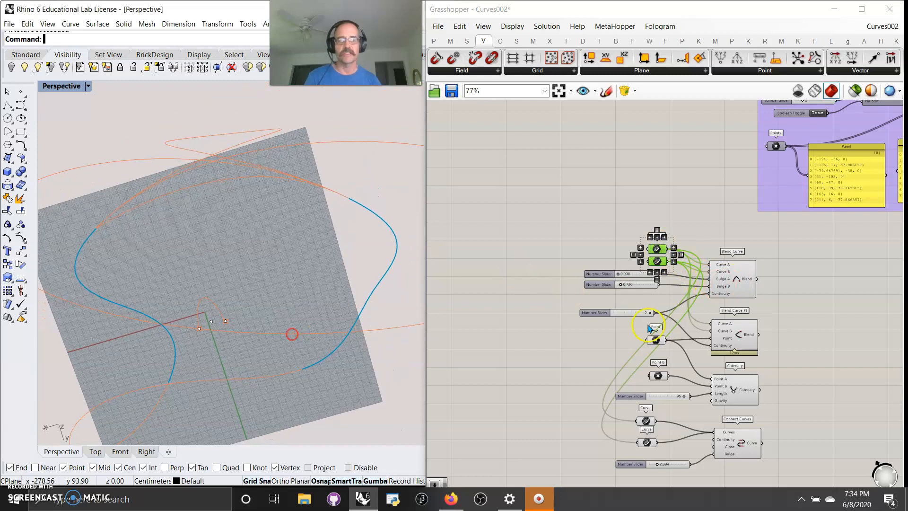
# Inspect the Blend Curve result alone, followed by the Blend Curve Pt, Catenary and Connect Curves set with its inputs
pyautogui.scroll(3, 736, 284)
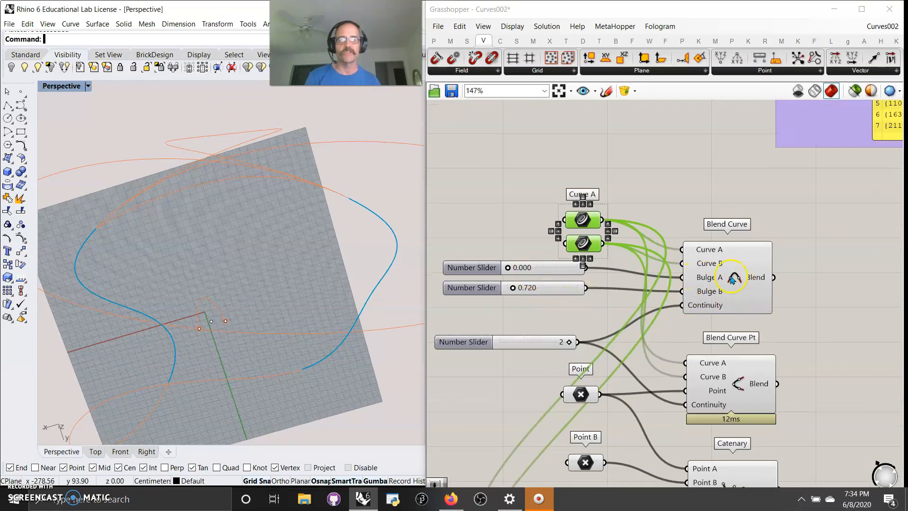
pyautogui.click(732, 280)
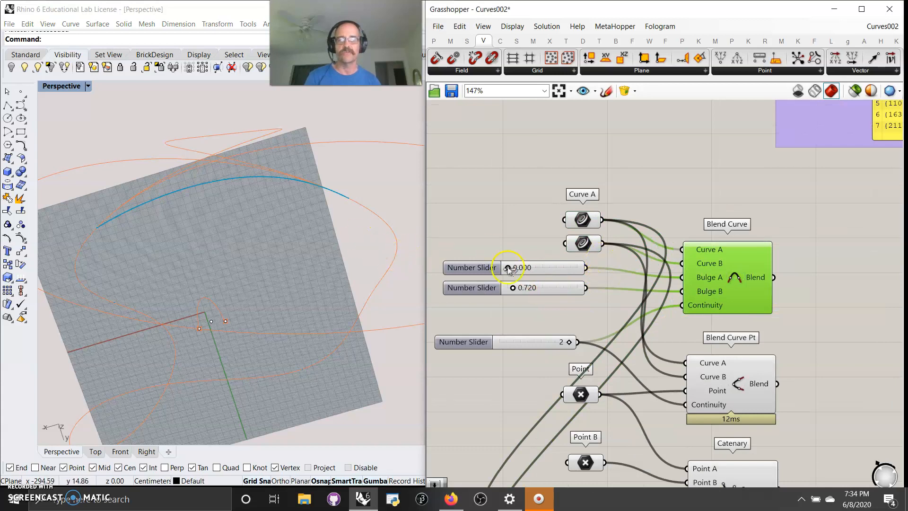
pyautogui.moveTo(693, 335); pyautogui.dragTo(596, 215, button='right')
pyautogui.scroll(-1, 616, 253)
pyautogui.moveTo(730, 439); pyautogui.dragTo(500, 209)
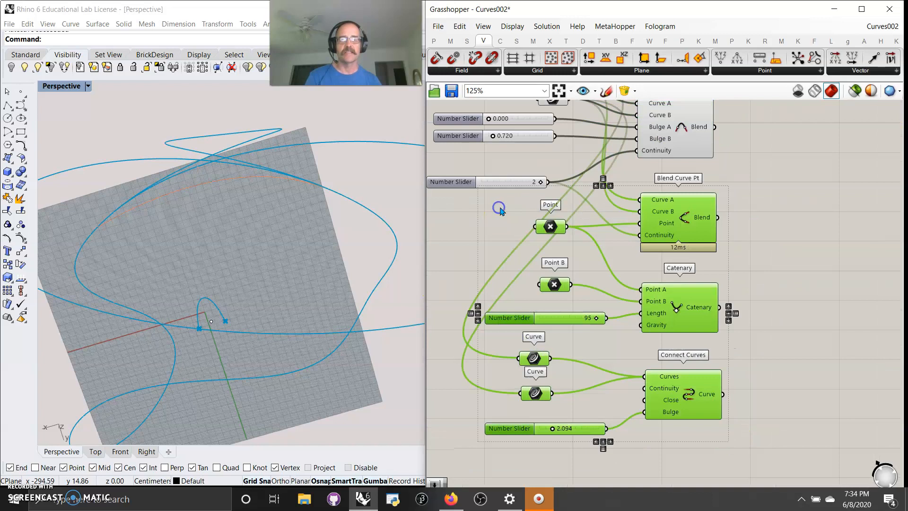
# Preview only Curve A, Curve B and Blend Curve together, and set Bulge A to 1.440 and Bulge B to 1.600
pyautogui.moveTo(761, 195); pyautogui.dragTo(790, 325, button='right')
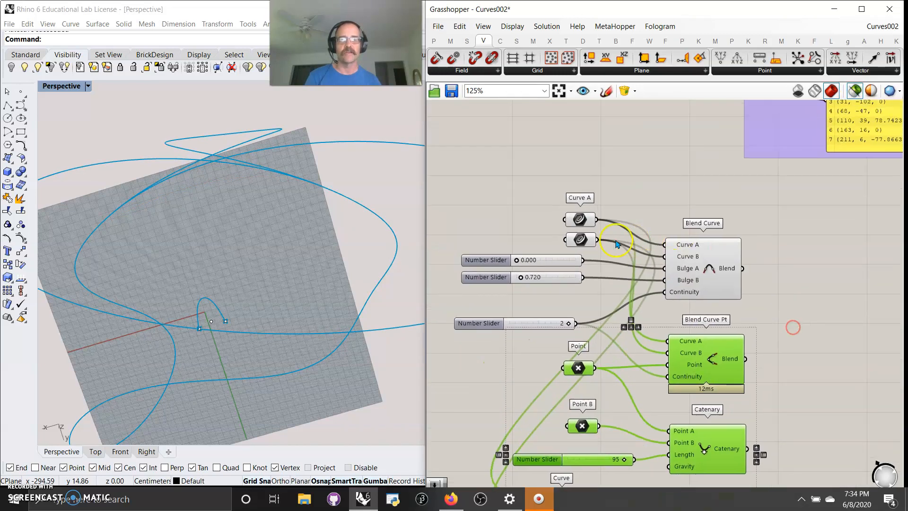
pyautogui.click(582, 239)
pyautogui.keyDown('shift'); pyautogui.click(579, 223); pyautogui.keyUp('shift')
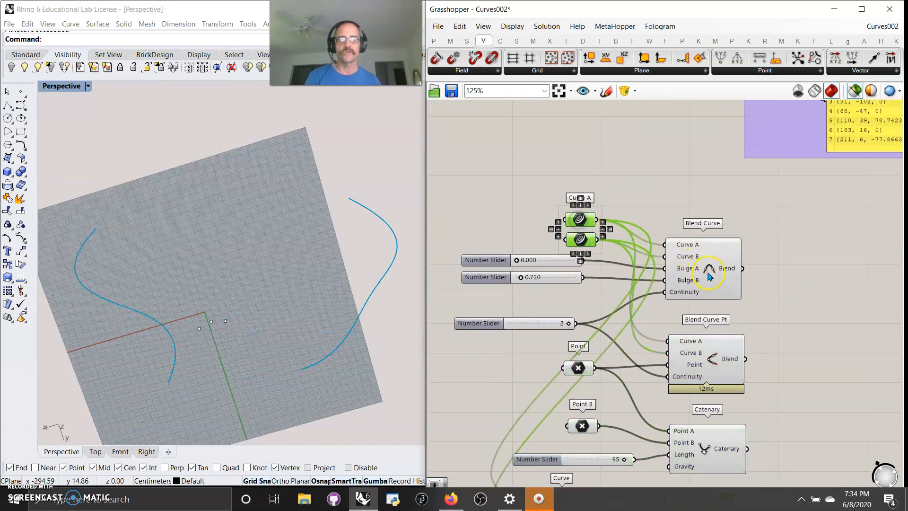
pyautogui.keyDown('shift'); pyautogui.click(714, 279); pyautogui.keyUp('shift')
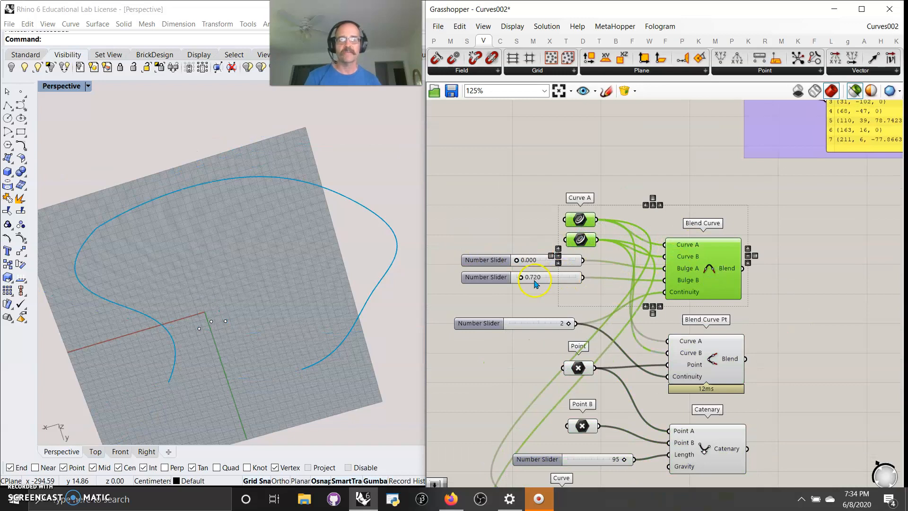
pyautogui.moveTo(521, 279); pyautogui.dragTo(524, 263)
pyautogui.moveTo(537, 261); pyautogui.dragTo(523, 261)
# Preview Blend Curve Pt with its inputs but without Blend Curve, and try its Continuity at 1 before restoring 2
pyautogui.moveTo(640, 329); pyautogui.dragTo(639, 241, button='right')
pyautogui.moveTo(761, 314); pyautogui.dragTo(534, 111)
pyautogui.keyDown('ctrl'); pyautogui.click(699, 183); pyautogui.keyUp('ctrl')
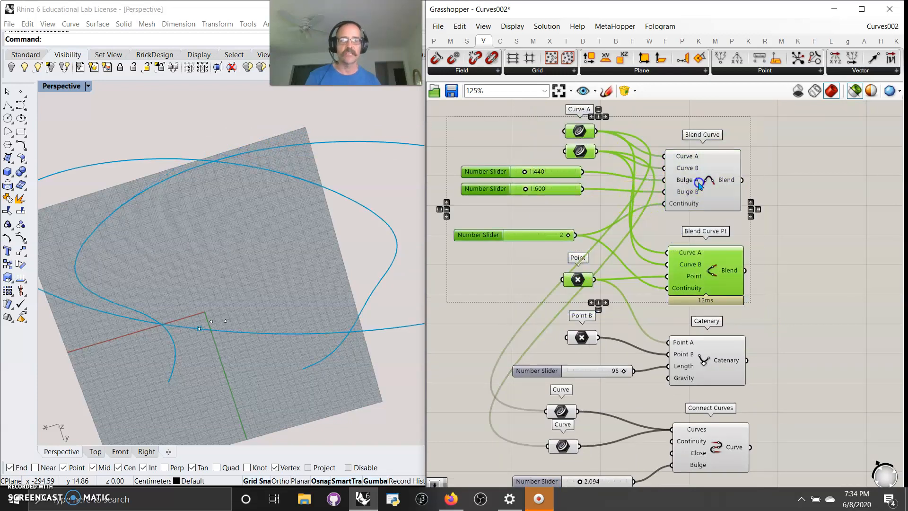
pyautogui.moveTo(335, 313); pyautogui.dragTo(332, 286, button='right')
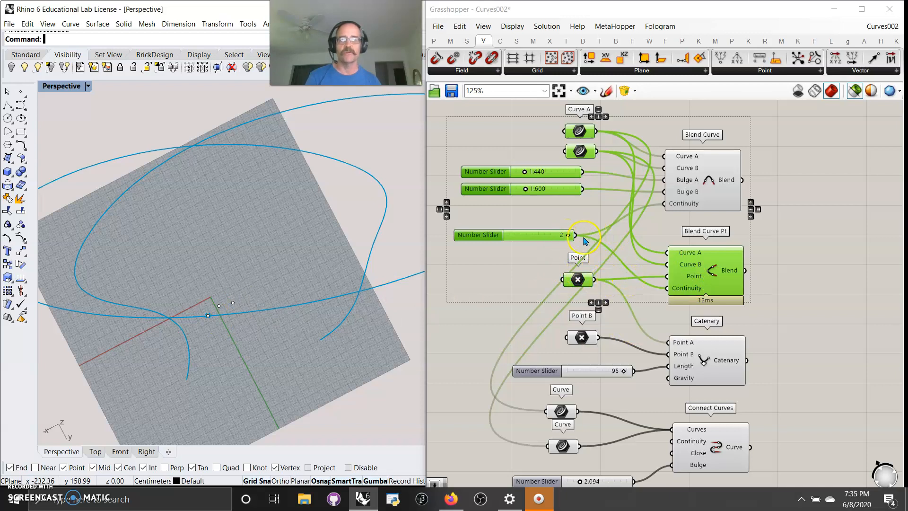
pyautogui.moveTo(568, 238); pyautogui.dragTo(545, 239)
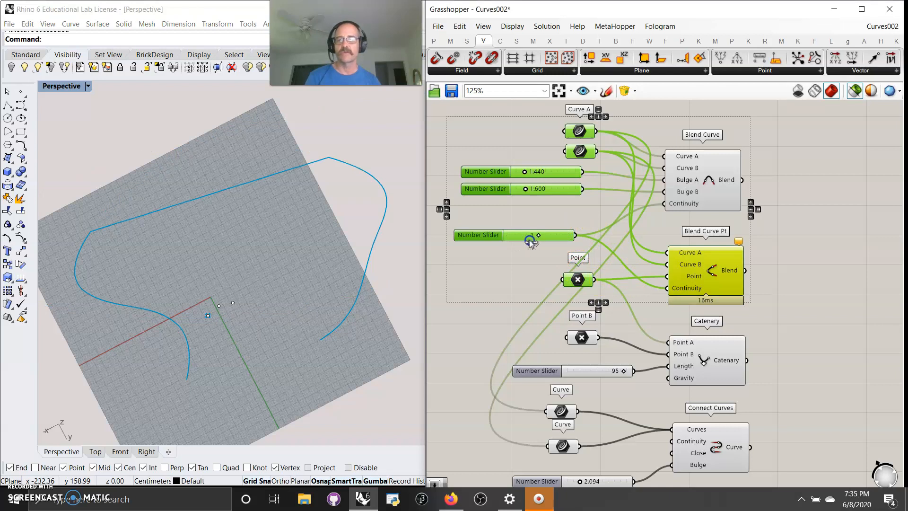
pyautogui.moveTo(551, 240); pyautogui.dragTo(564, 237)
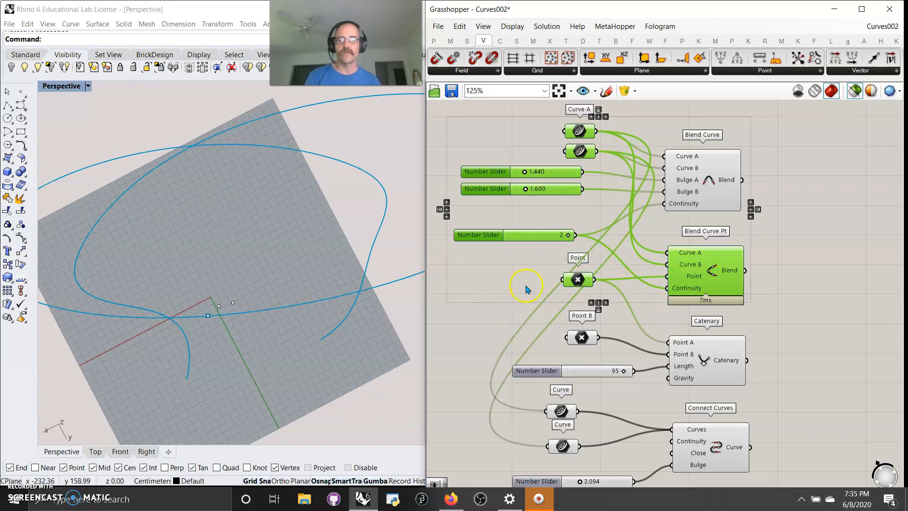
# Preview the Catenary's two end points and the resulting curve, and set its Length to 68
pyautogui.click(707, 369)
pyautogui.click(583, 338)
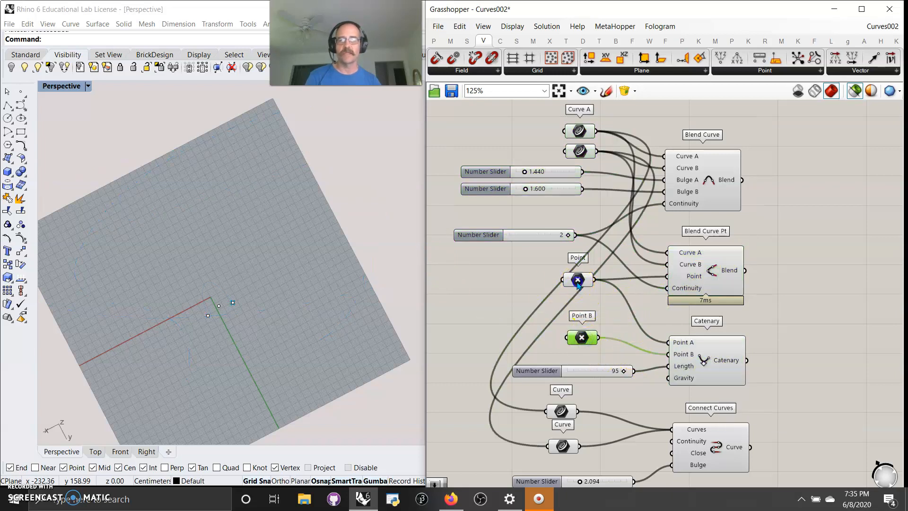
pyautogui.keyDown('shift'); pyautogui.click(577, 281); pyautogui.keyUp('shift')
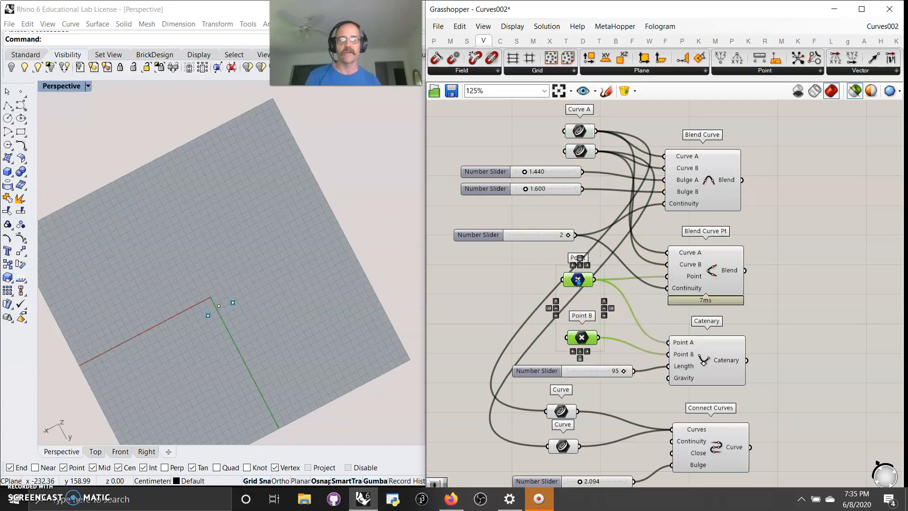
pyautogui.moveTo(274, 340); pyautogui.dragTo(92, 345, button='right')
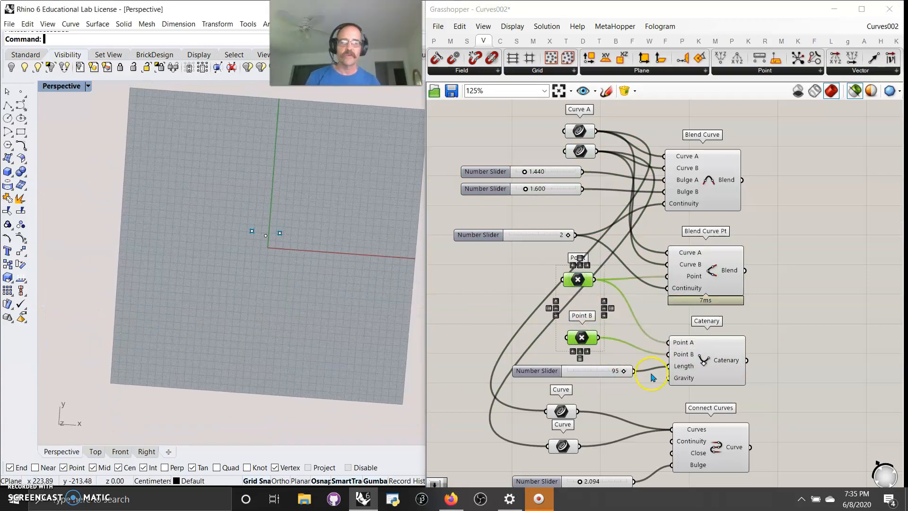
pyautogui.click(708, 368)
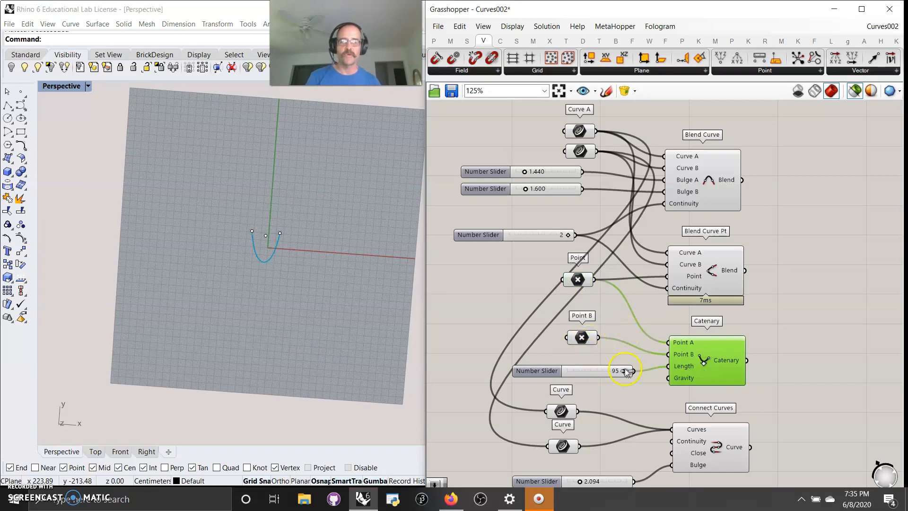
pyautogui.moveTo(625, 372); pyautogui.dragTo(616, 374)
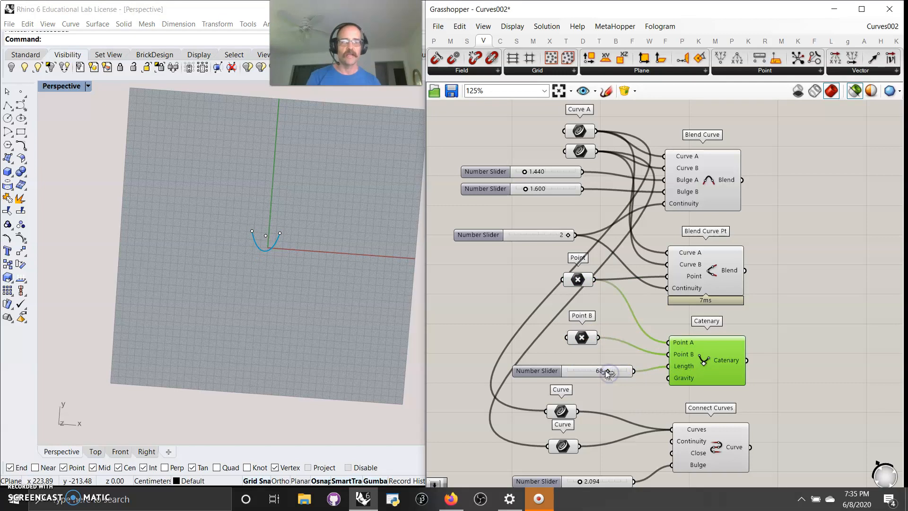
# Inspect the two Connect Curves inputs individually and together, and preview them along with the Connect Curves result
pyautogui.moveTo(660, 412); pyautogui.dragTo(648, 281, button='right')
pyautogui.moveTo(745, 380); pyautogui.dragTo(502, 269)
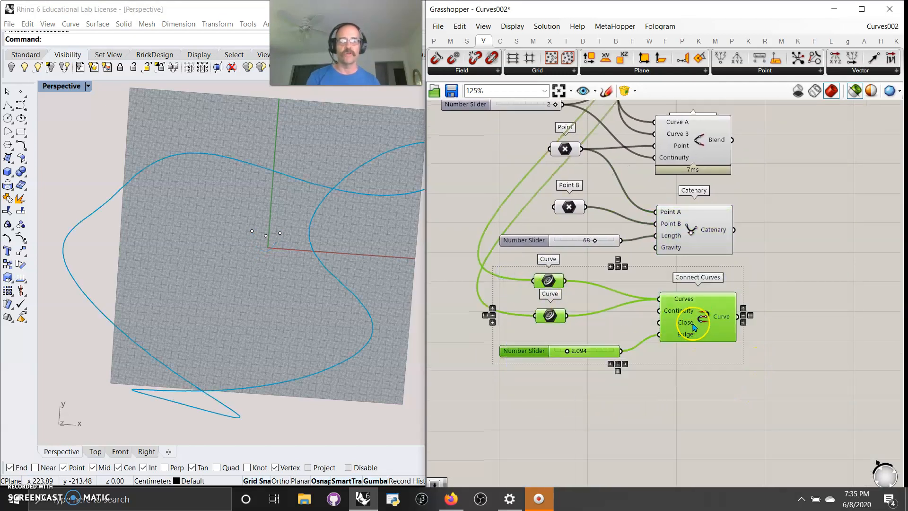
pyautogui.click(562, 297)
pyautogui.click(545, 282)
pyautogui.click(550, 318)
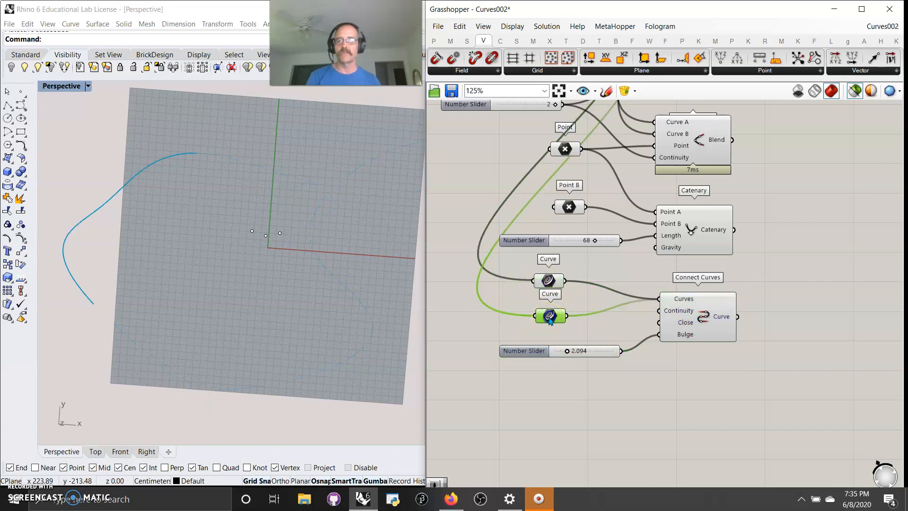
pyautogui.keyDown('shift'); pyautogui.click(548, 284); pyautogui.keyUp('shift')
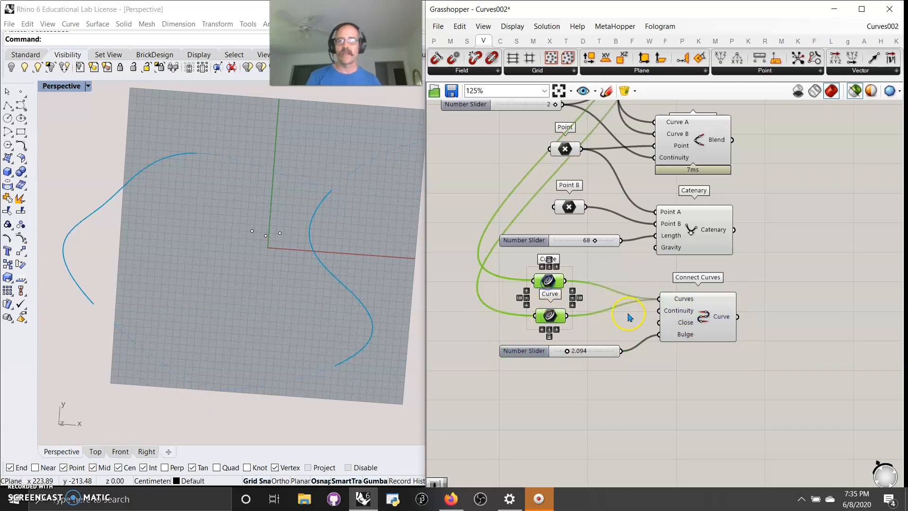
pyautogui.keyDown('shift'); pyautogui.click(702, 321); pyautogui.keyUp('shift')
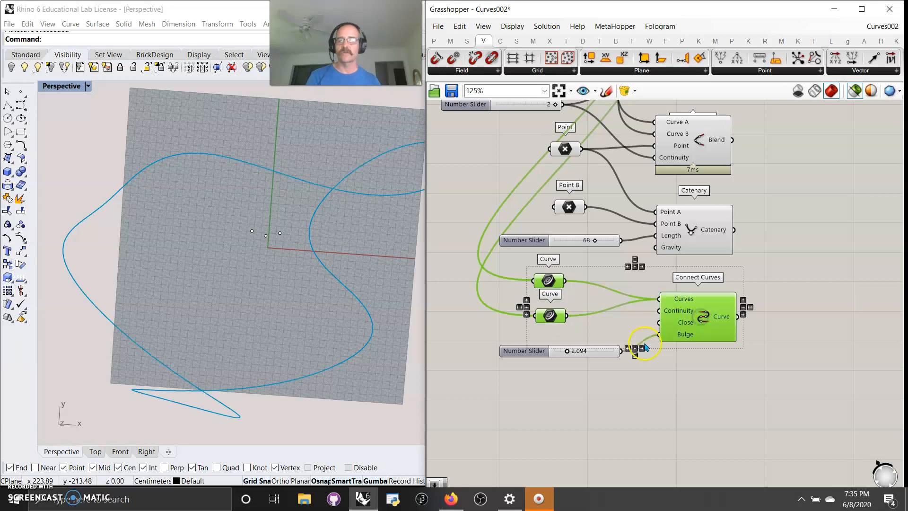
# Feed each curve alone into Connect Curves, set the Bulge to 1.374, and reconnect both curves to the Curves input
pyautogui.keyDown('ctrl'); pyautogui.moveTo(668, 299); pyautogui.dragTo(669, 300); pyautogui.keyUp('ctrl')
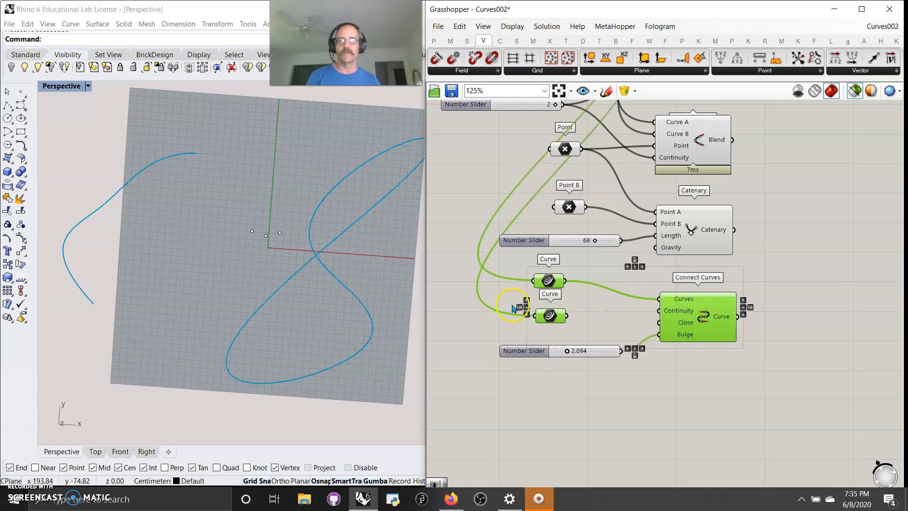
pyautogui.keyDown('shift'); pyautogui.moveTo(566, 316); pyautogui.dragTo(659, 299); pyautogui.keyUp('shift')
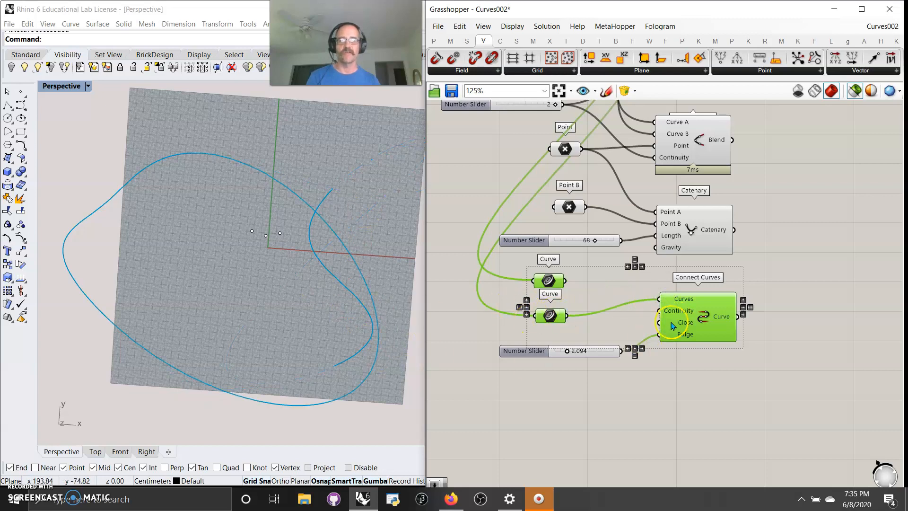
pyautogui.moveTo(572, 354)
pyautogui.mouseDown()
pyautogui.moveTo(551, 355)
pyautogui.moveTo(582, 354)
pyautogui.moveTo(562, 353)
pyautogui.mouseUp()
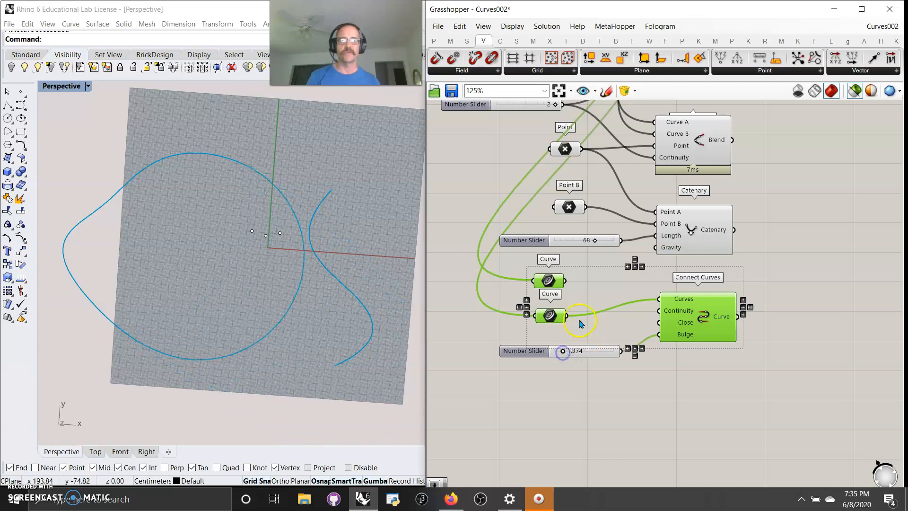
pyautogui.moveTo(565, 280); pyautogui.dragTo(657, 299)
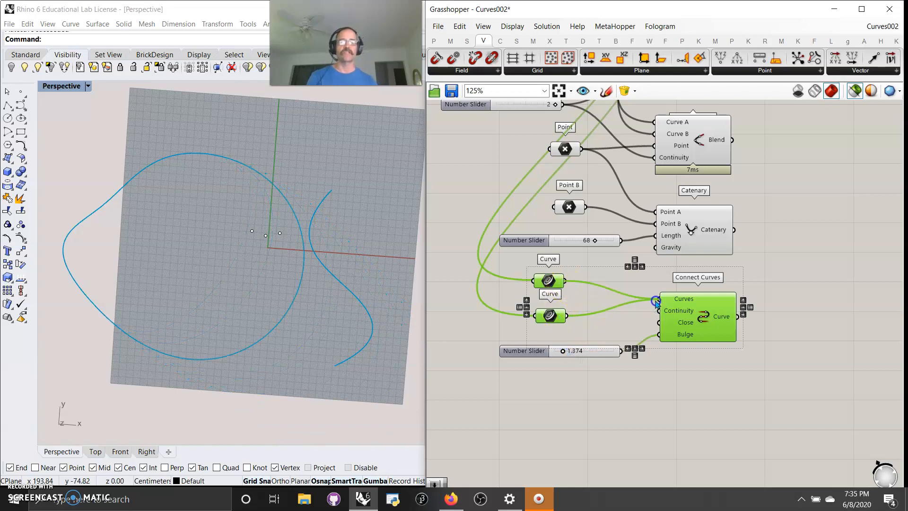
pyautogui.click(678, 361)
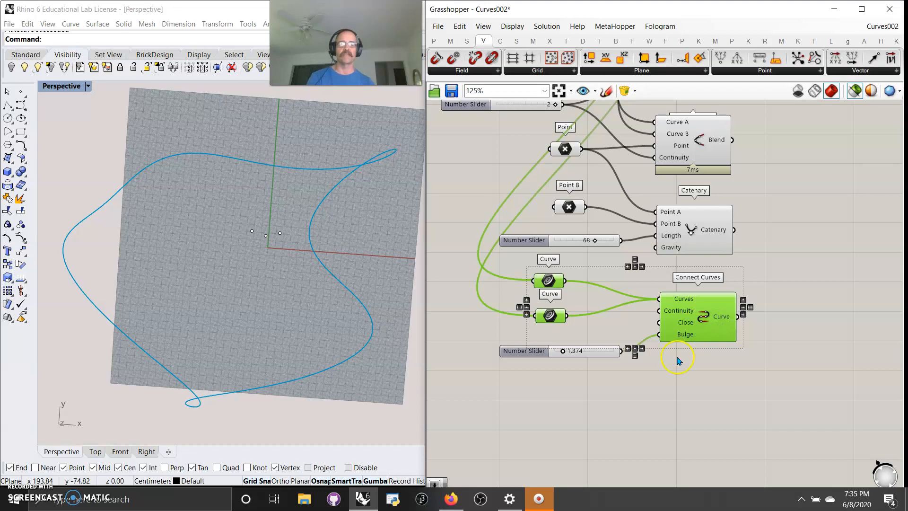
# Group all the curve components beside the cyan group, from the topmost set down to Connect Curves
pyautogui.scroll(-3, 699, 397)
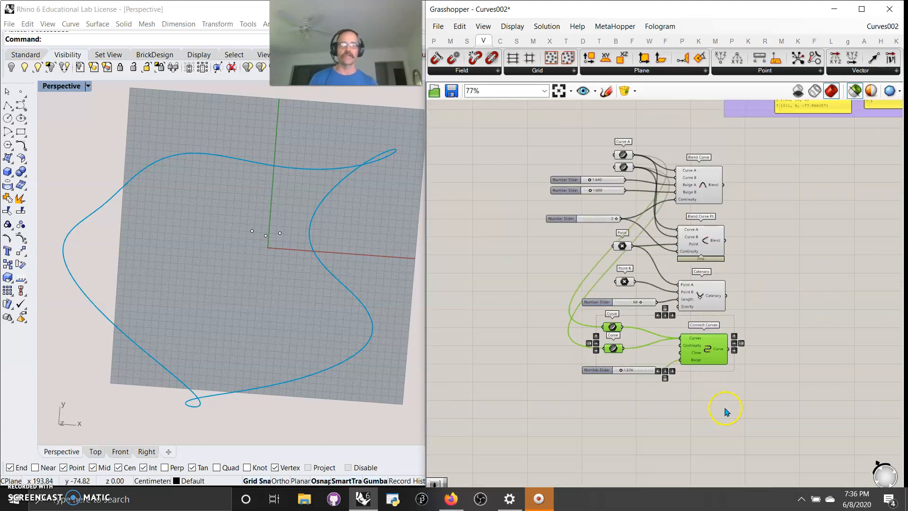
pyautogui.scroll(-2, 728, 399)
pyautogui.scroll(-3, 742, 391)
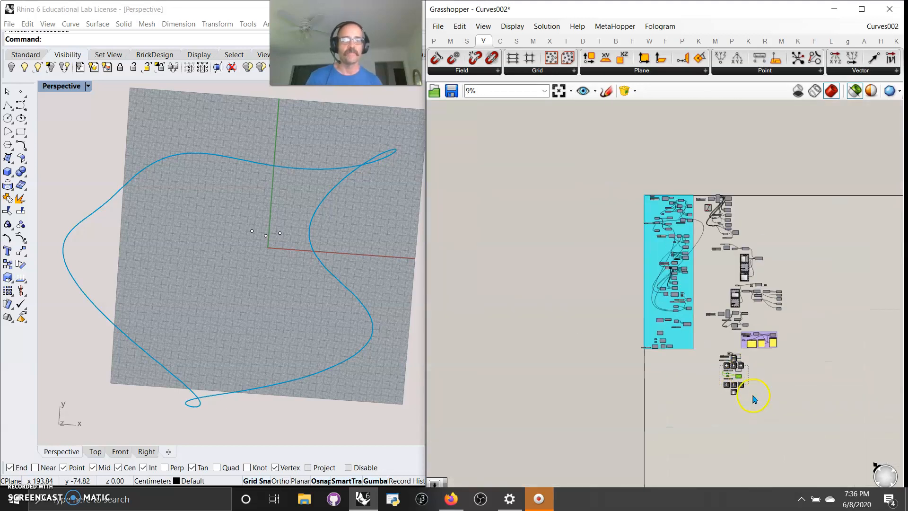
pyautogui.moveTo(792, 411); pyautogui.dragTo(695, 188)
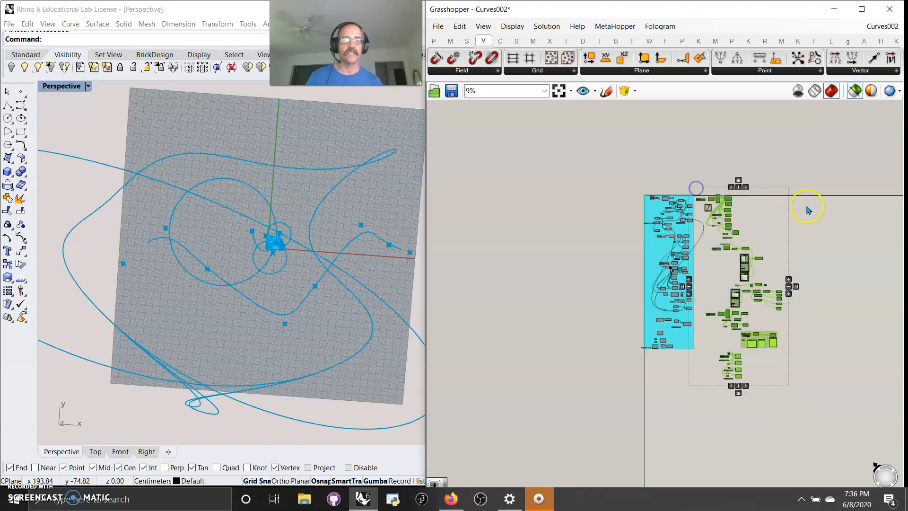
pyautogui.rightClick(808, 210)
pyautogui.click(839, 235)
pyautogui.rightClick(835, 226)
pyautogui.click(845, 227)
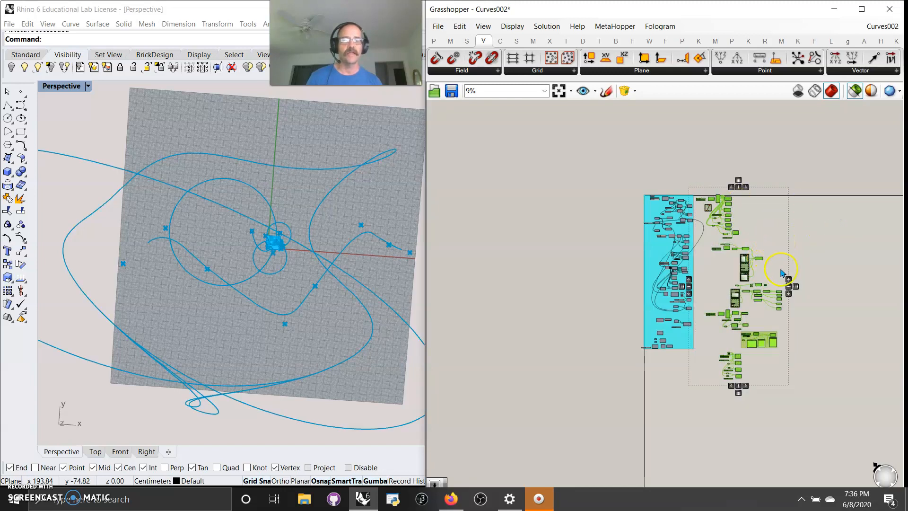
pyautogui.rightClick(758, 255)
pyautogui.click(785, 335)
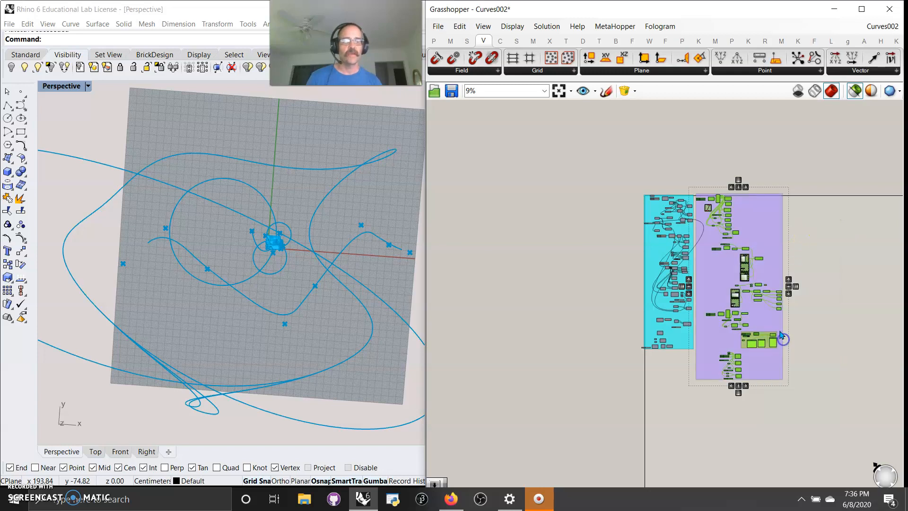
# Open the colour options of the new group around the curve components
pyautogui.rightClick(772, 323)
pyautogui.click(804, 440)
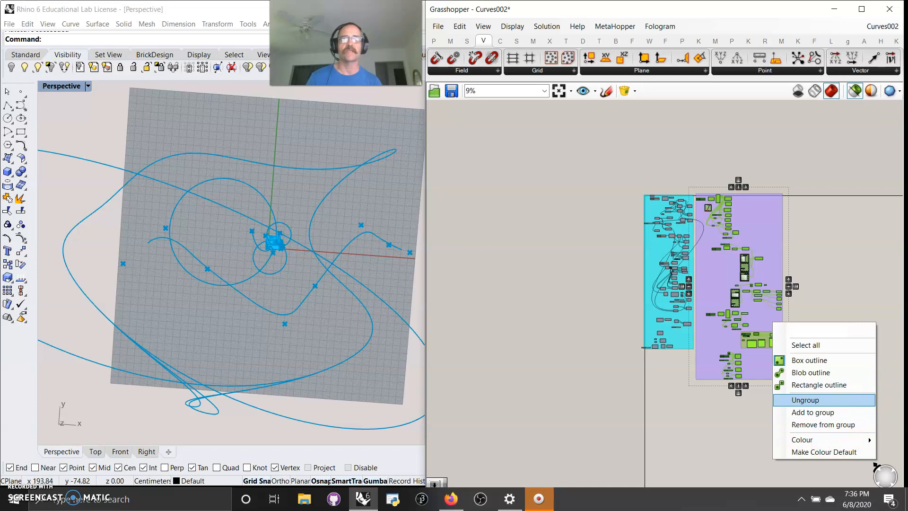
pyautogui.moveTo(850, 286); pyautogui.dragTo(689, 222, button='right')
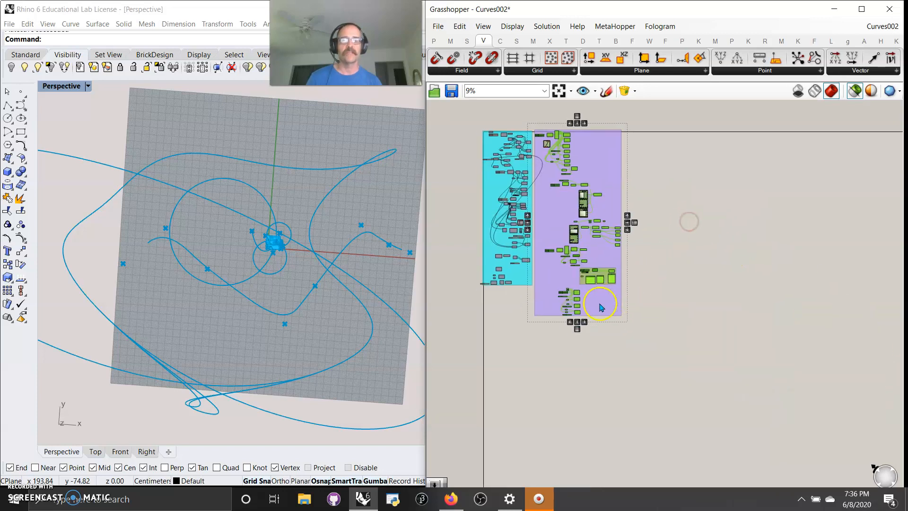